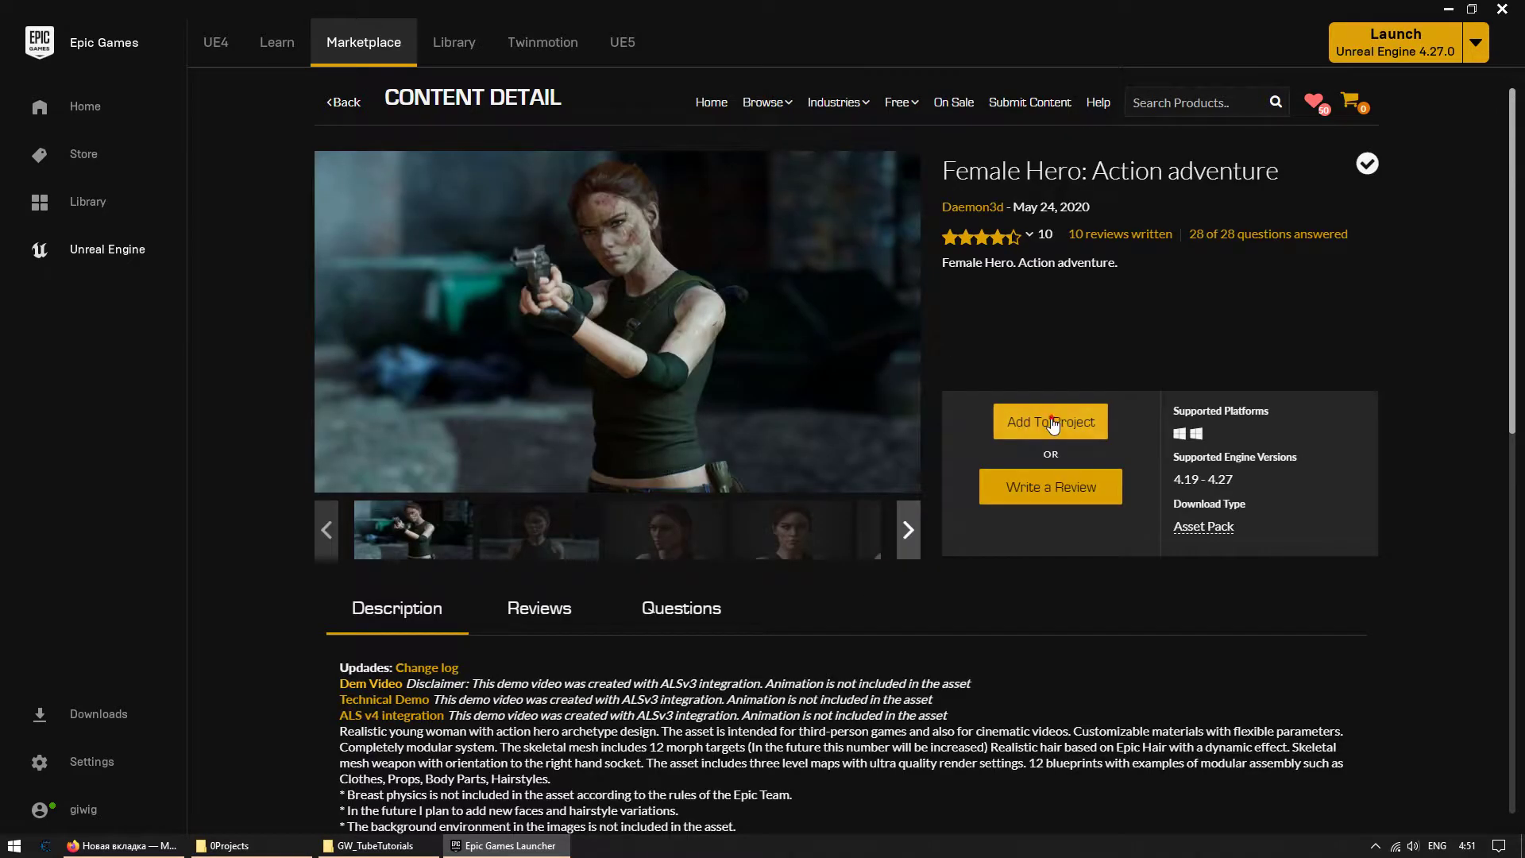
Start adding the Female Hero: Action adventure pack, then switch to the GW_TubeTutorials project folder.
left_click(1052, 423)
left_click(955, 617)
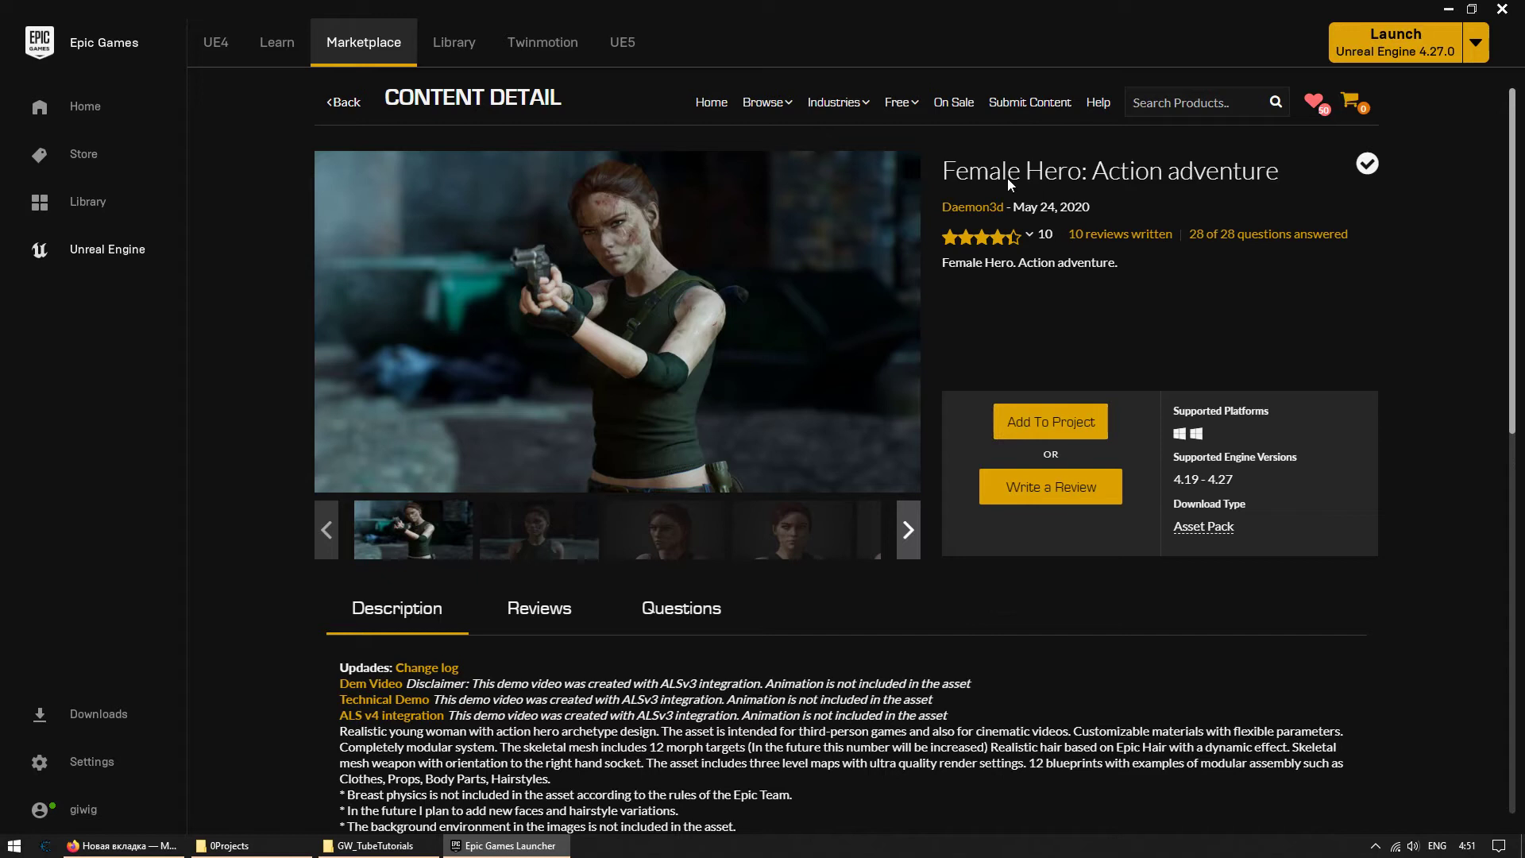
left_click(375, 845)
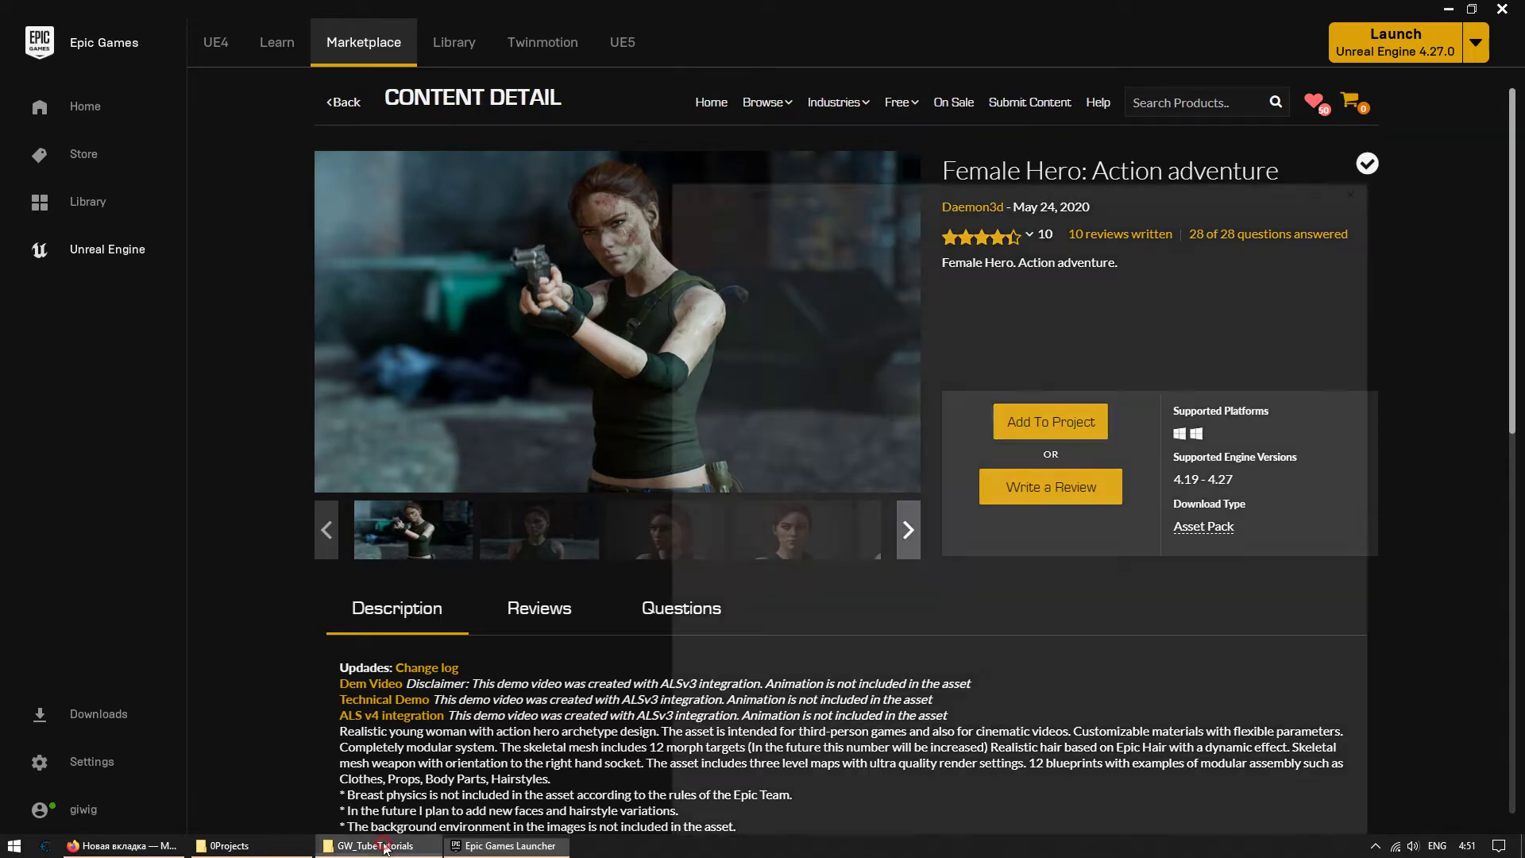
Open GW_TubeTutorials in Unreal Engine 4.27 and delete the First_Test level.
double_click(1083, 211)
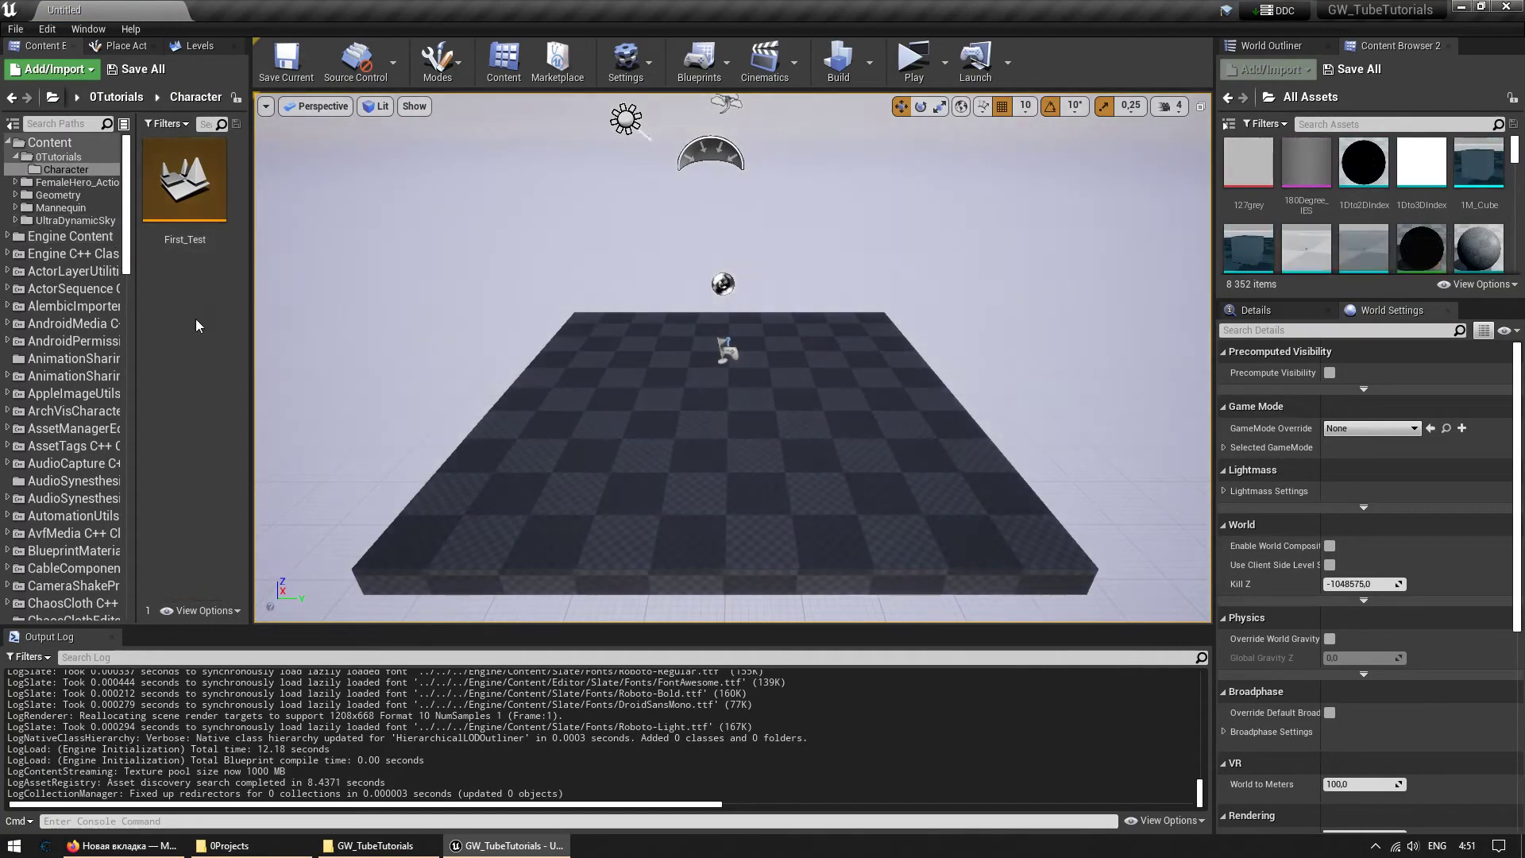
left_click(184, 237)
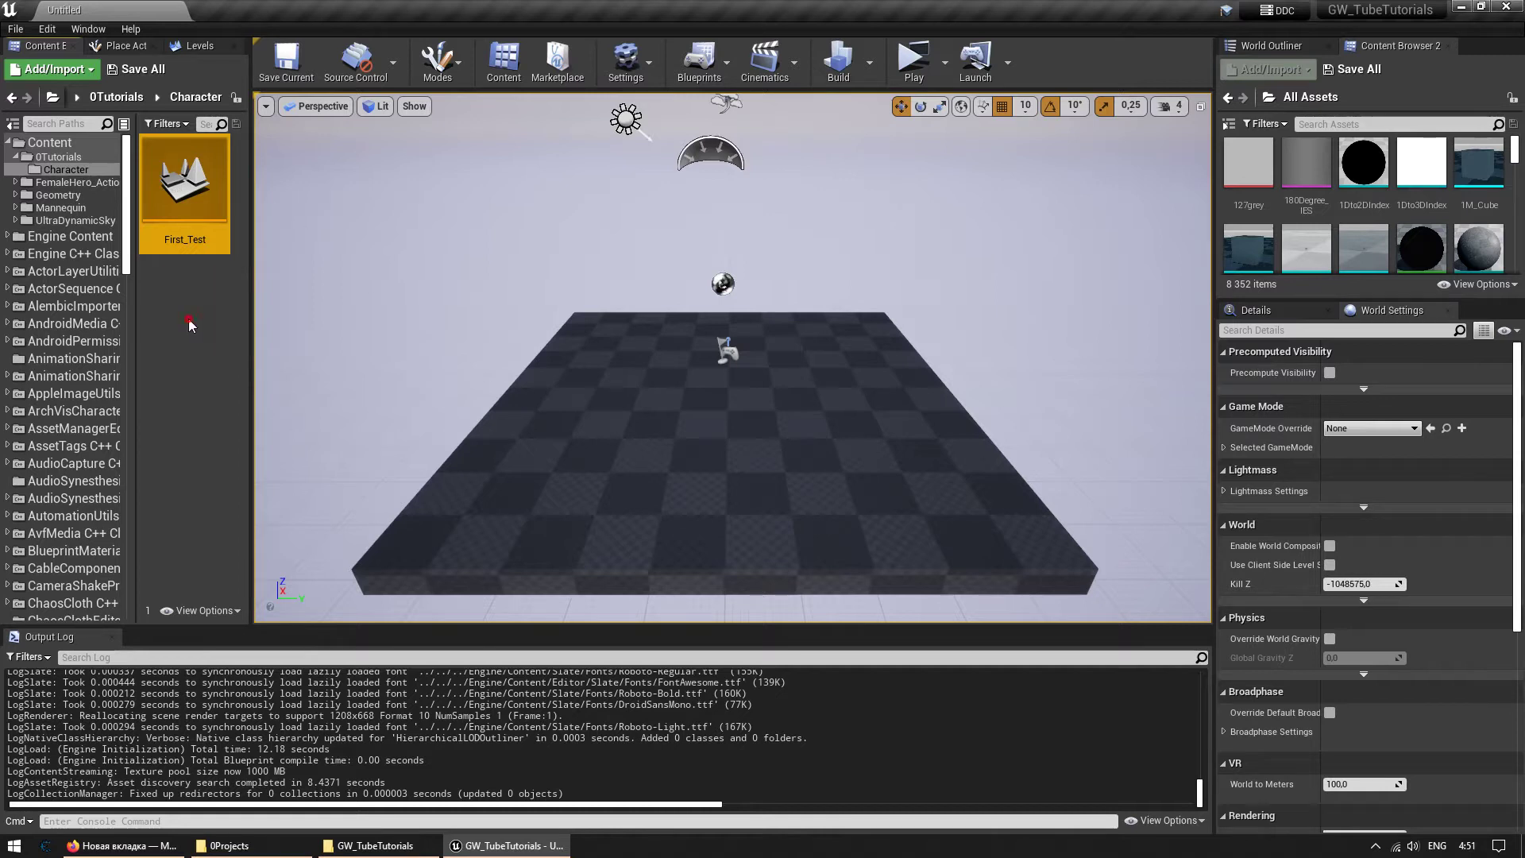
key("Delete")
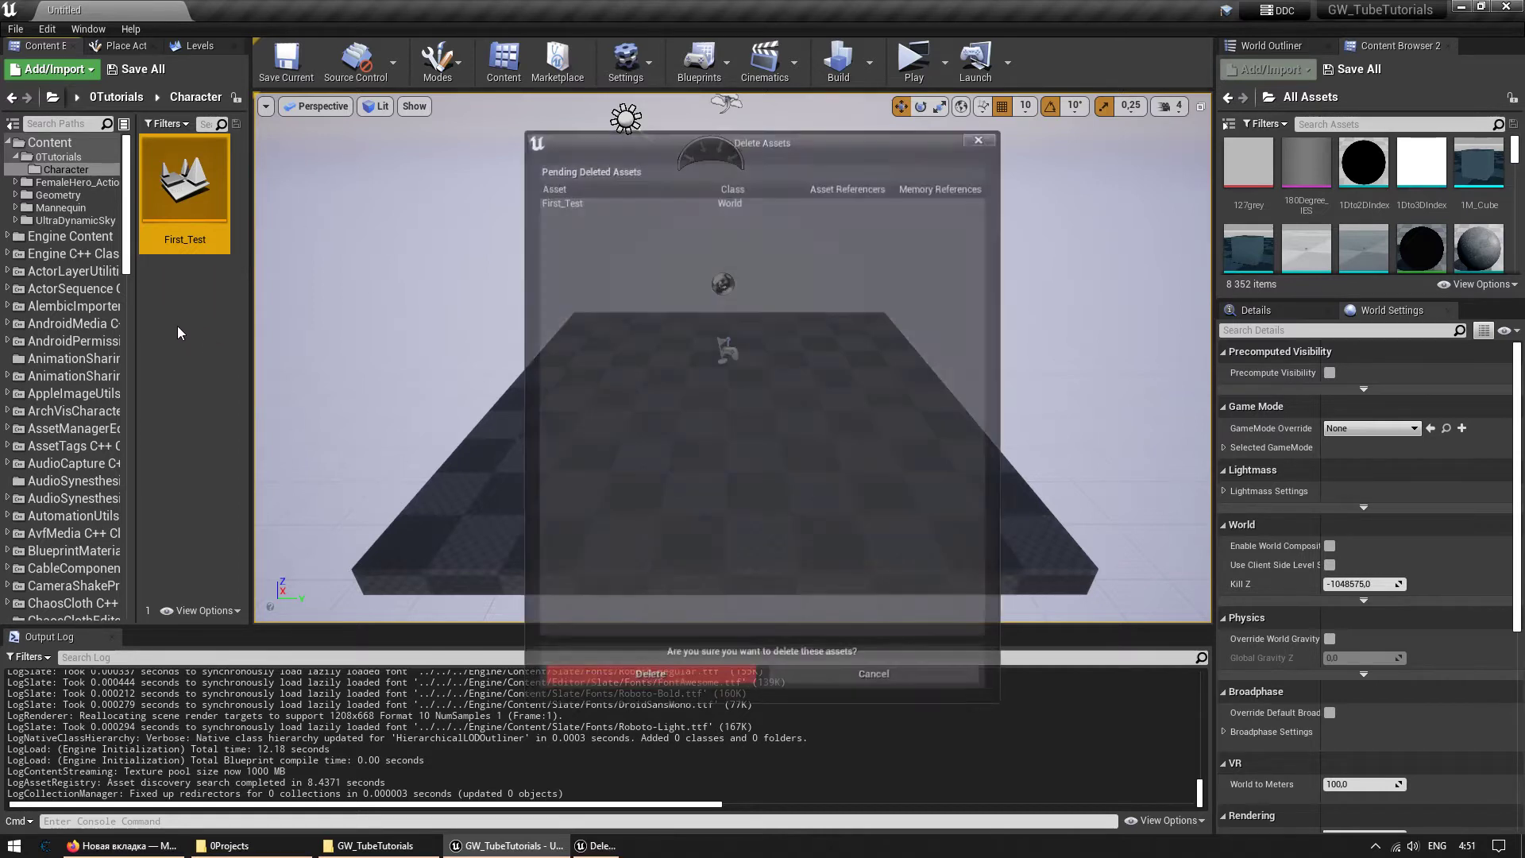
left_click(671, 677)
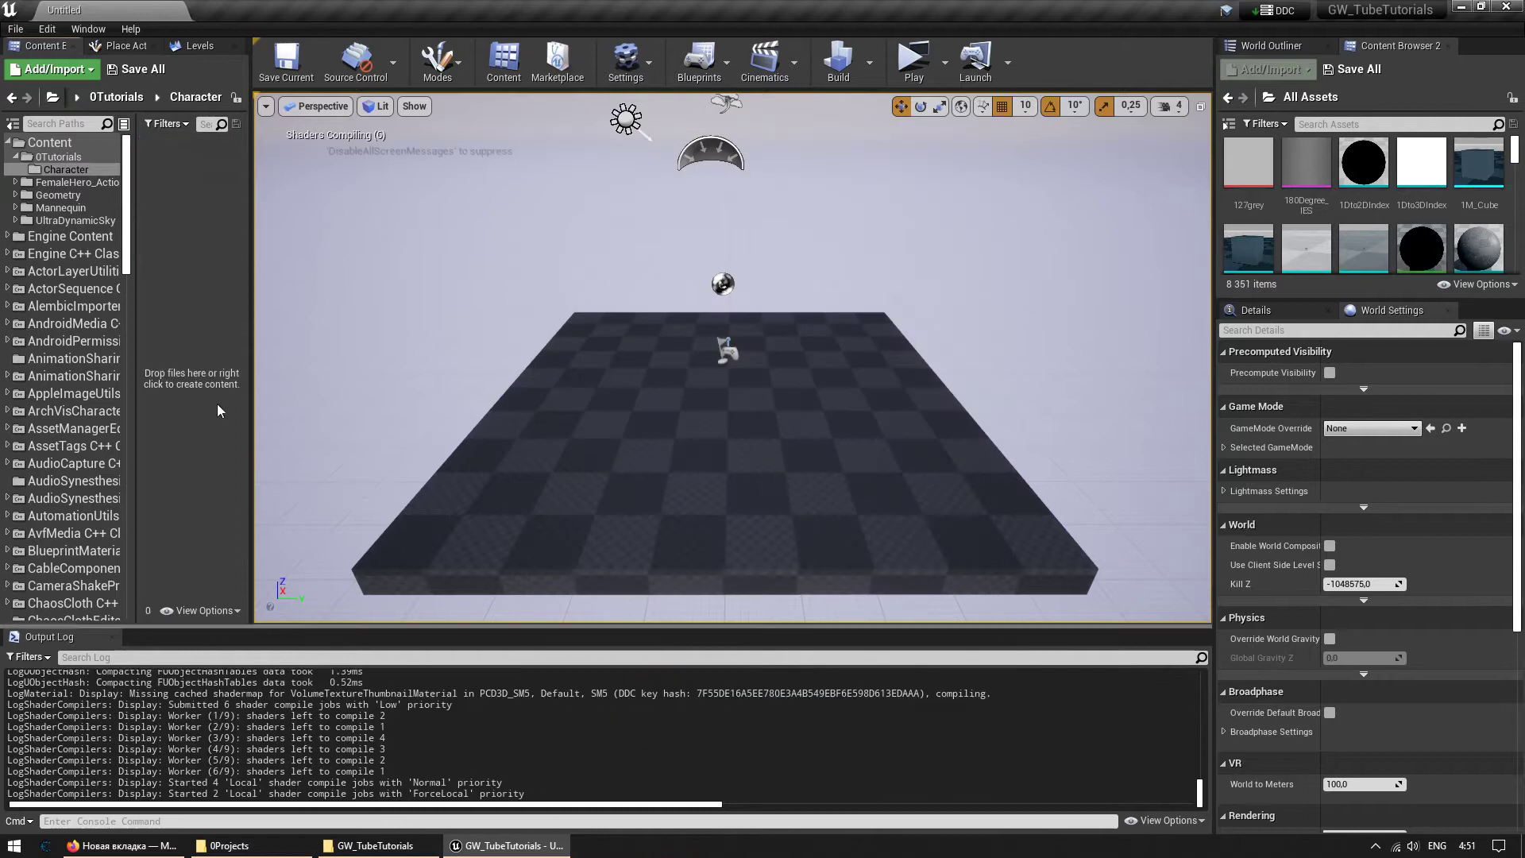
Create the Maps and Anims folders inside Character.
right_click(193, 174)
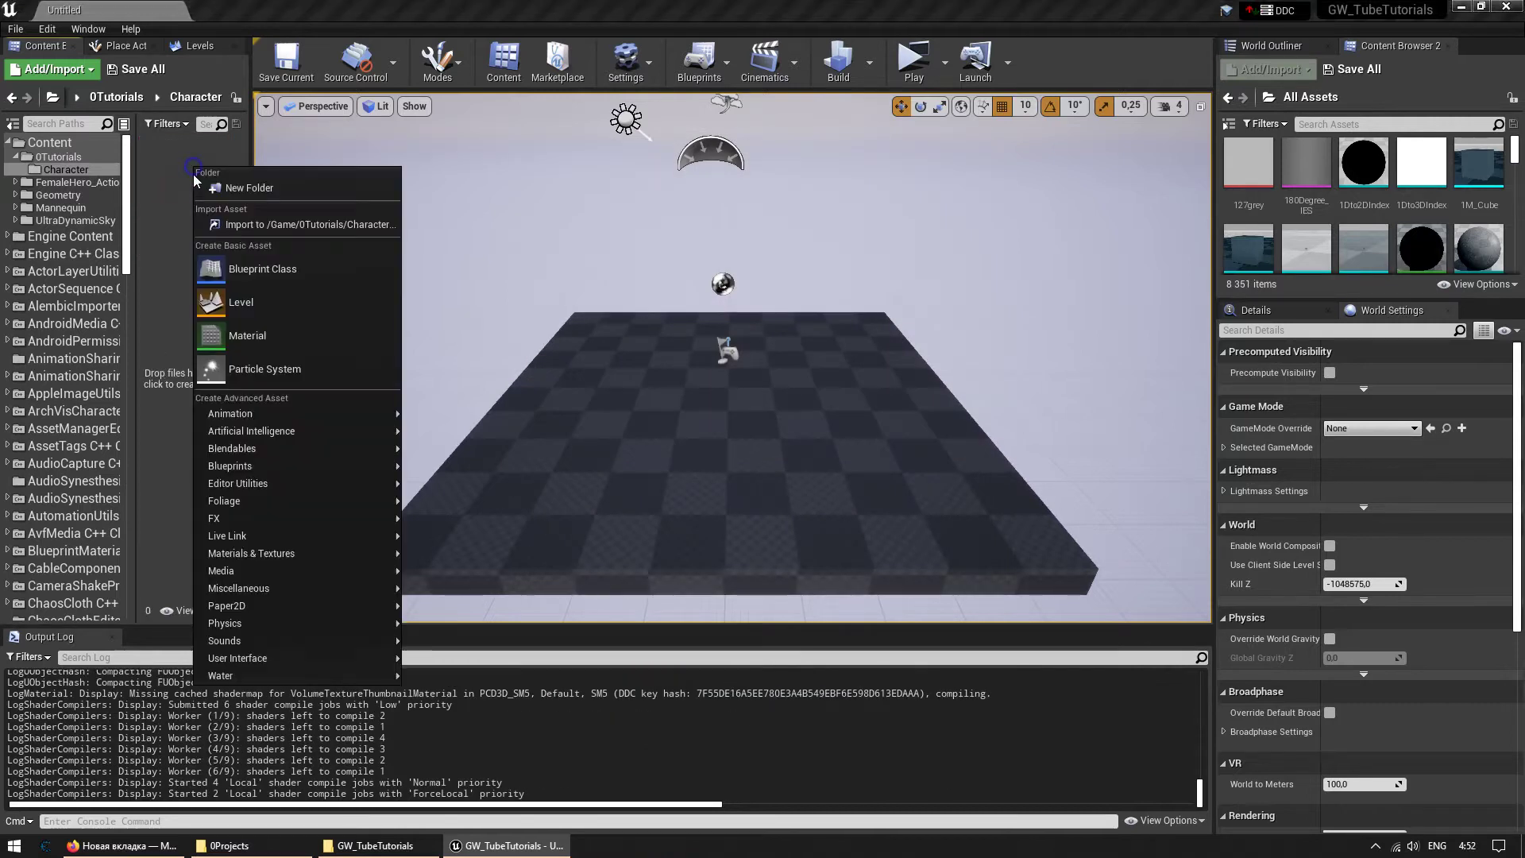
left_click(274, 188)
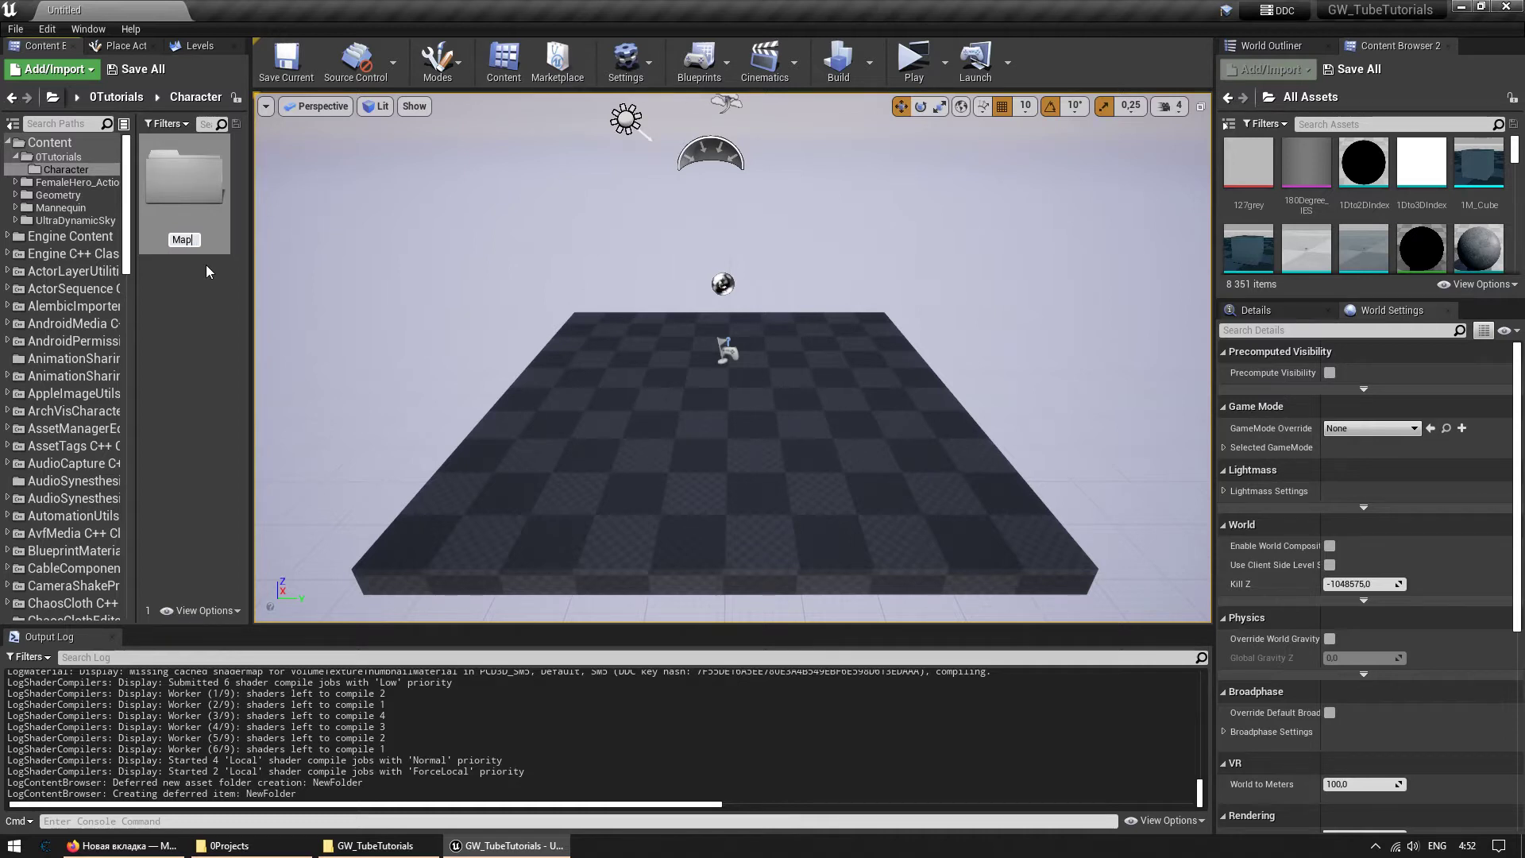
key("Return")
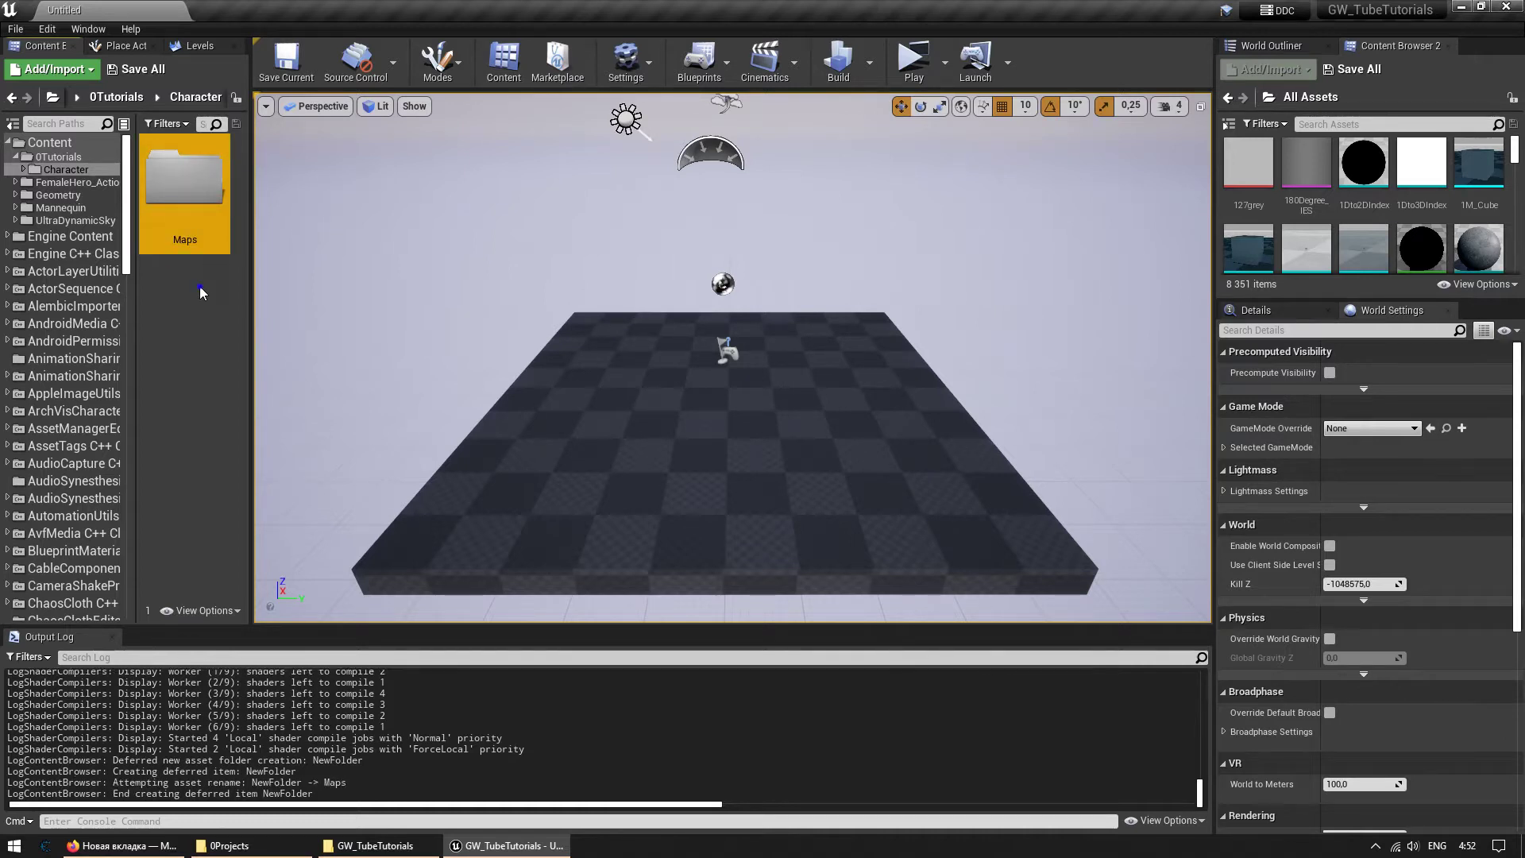
right_click(194, 286)
left_click(217, 301)
key("BackSpace")
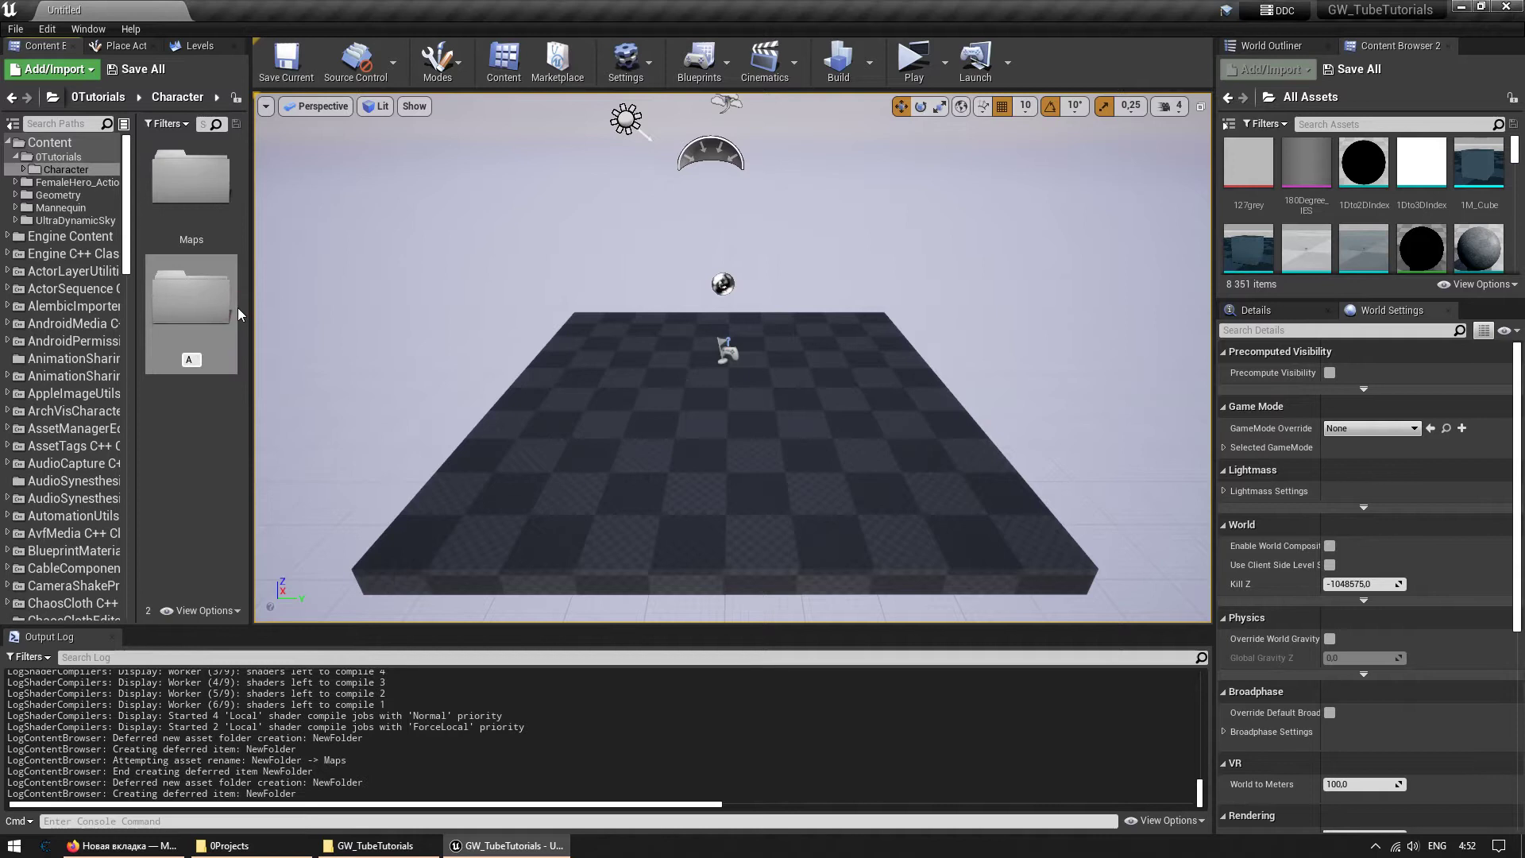
type("Anims")
key("Return")
Add Blueprints and Body folders, then open the empty Body folder.
right_click(208, 407)
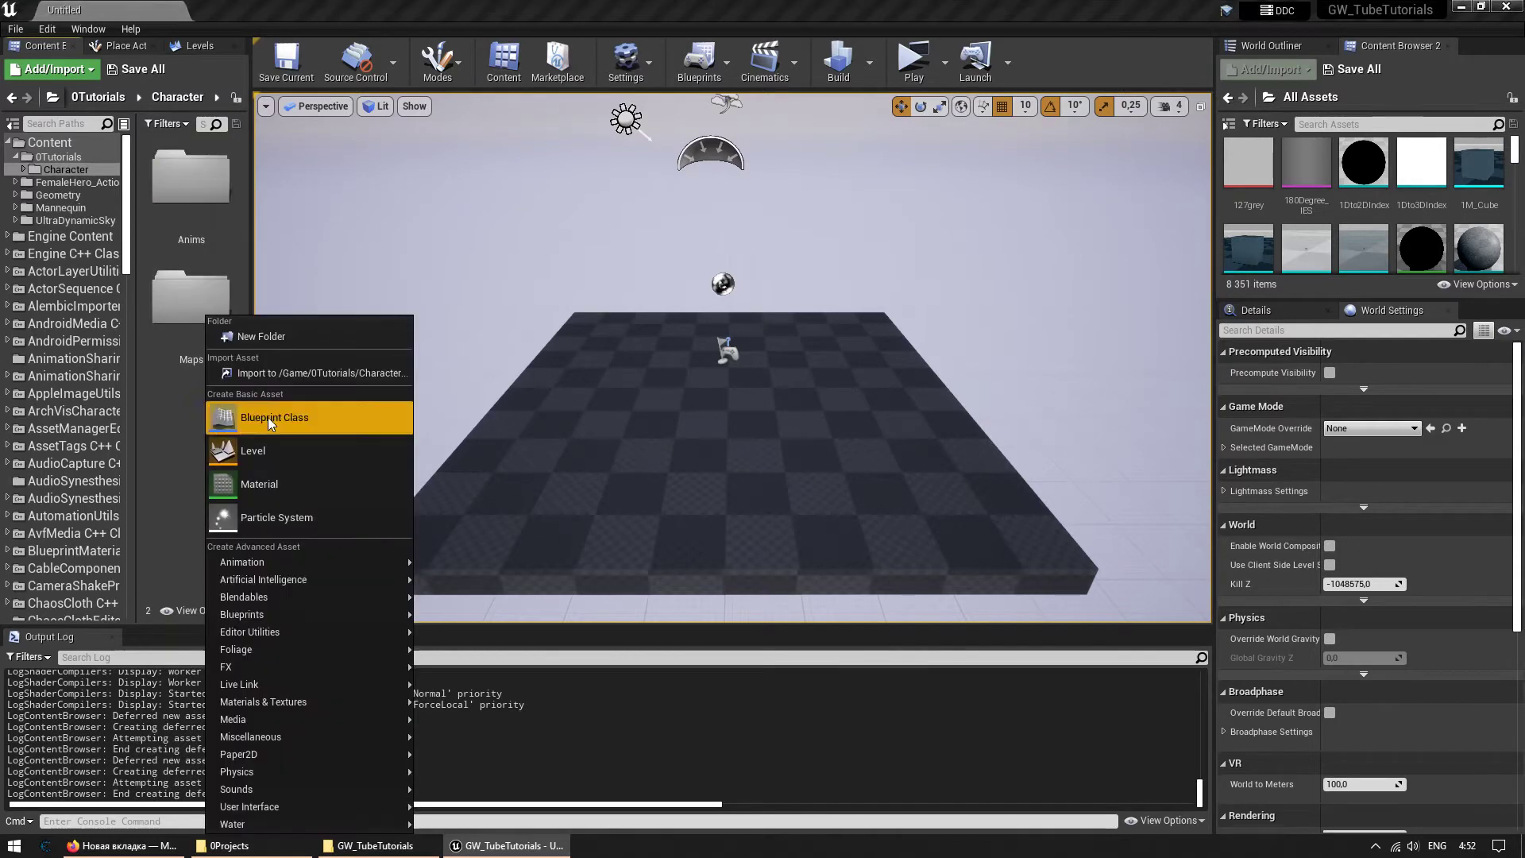
left_click(311, 337)
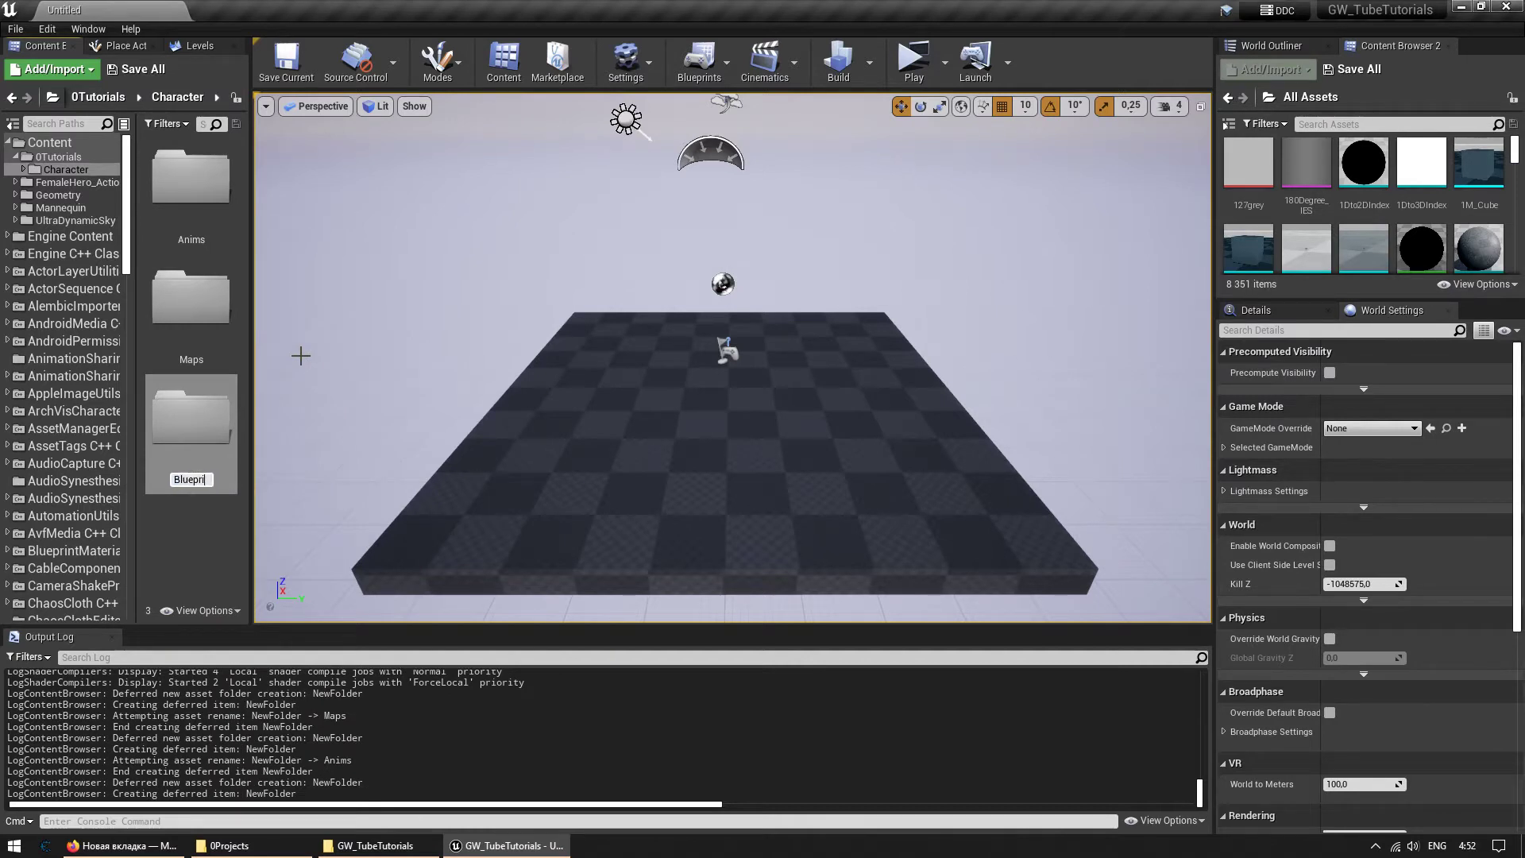
key("Return")
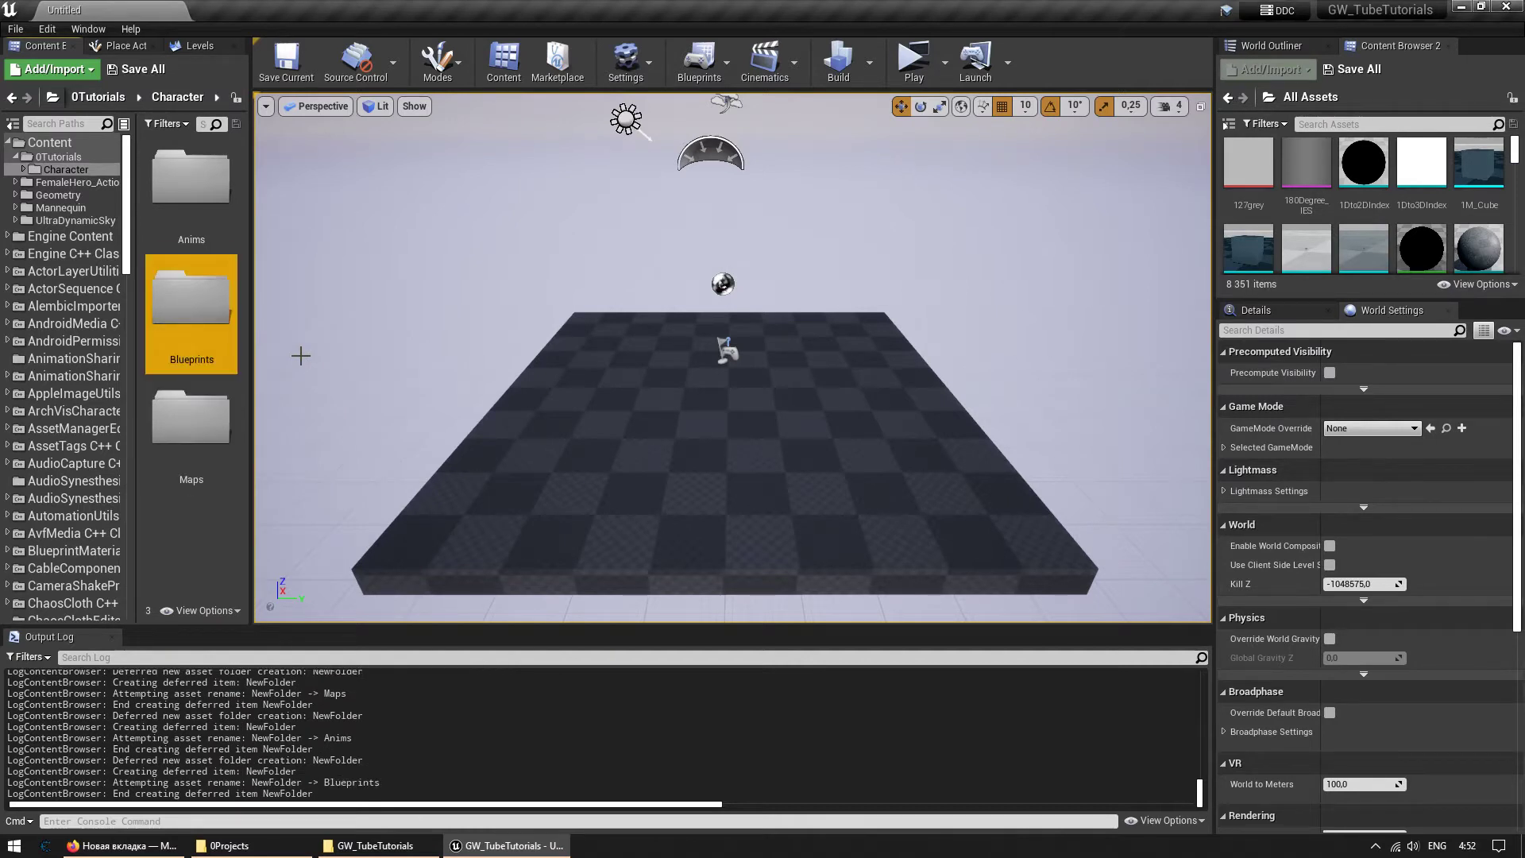
right_click(195, 522)
left_click(307, 30)
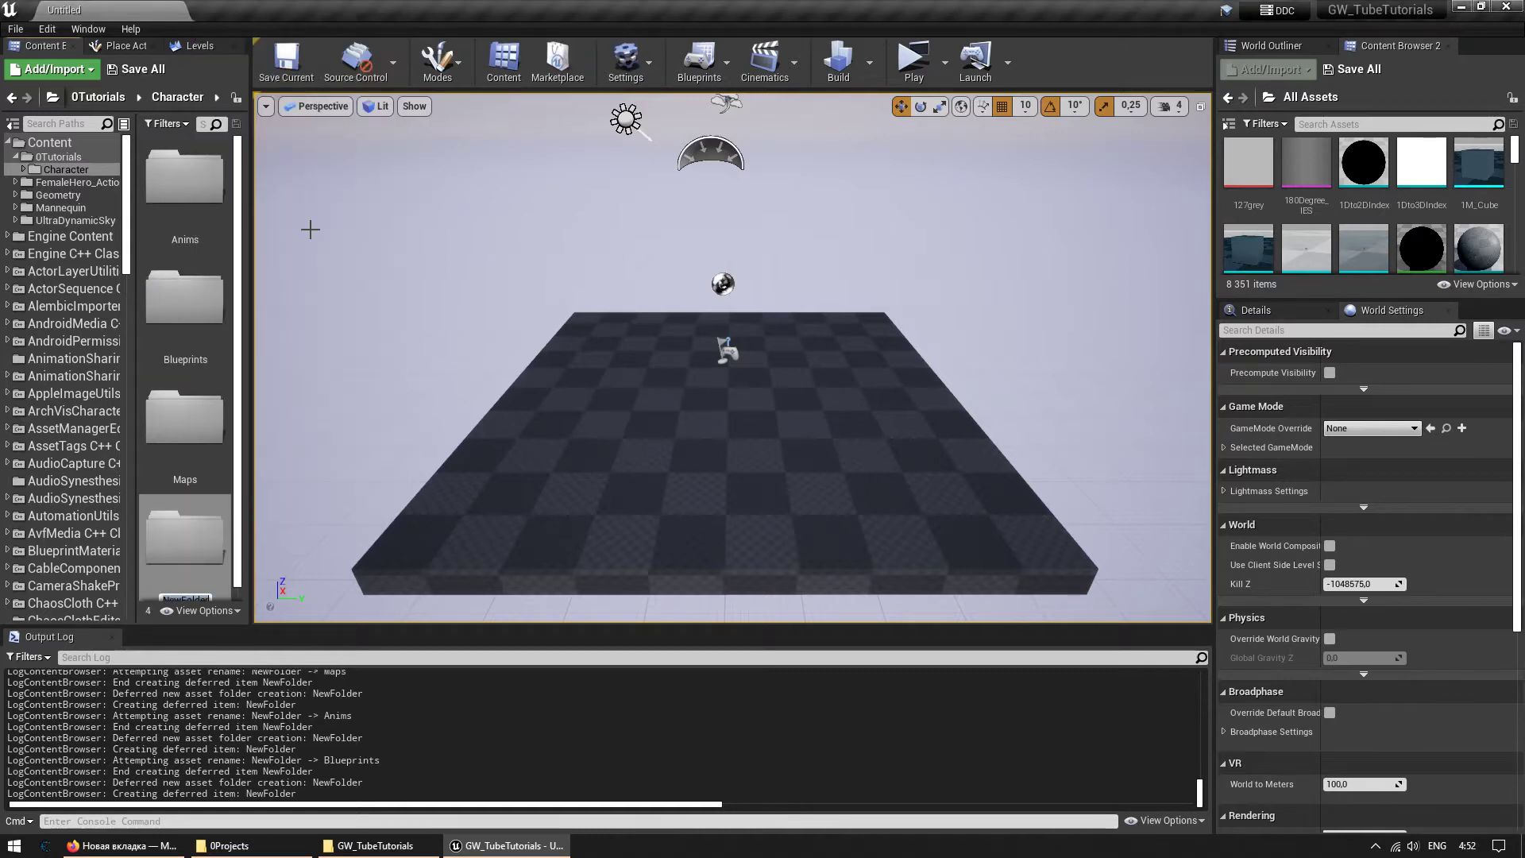
type("Body")
key("Return")
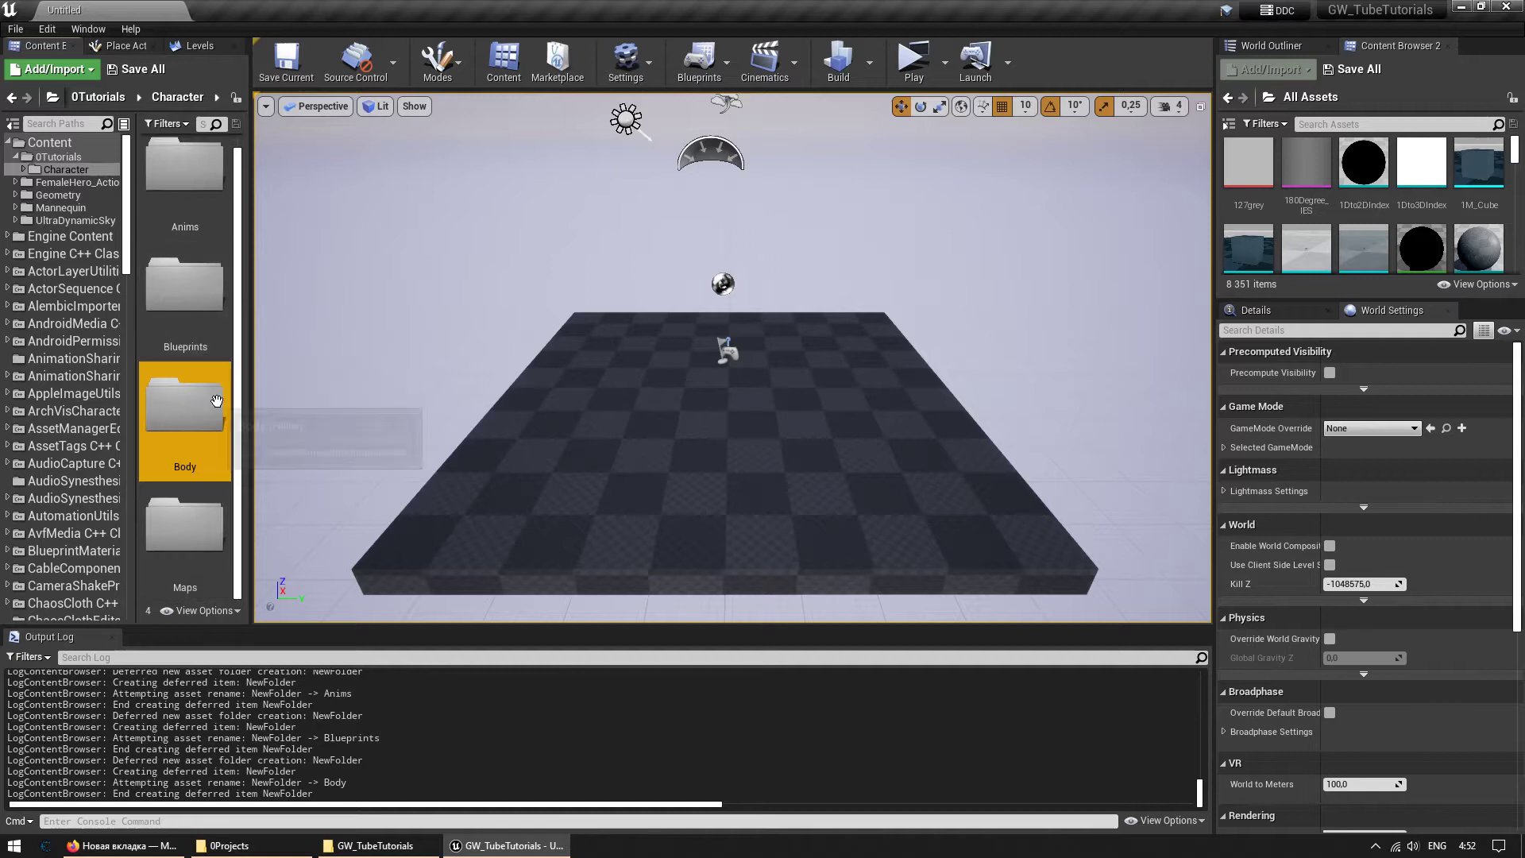
scroll(182, 220, "down", 1)
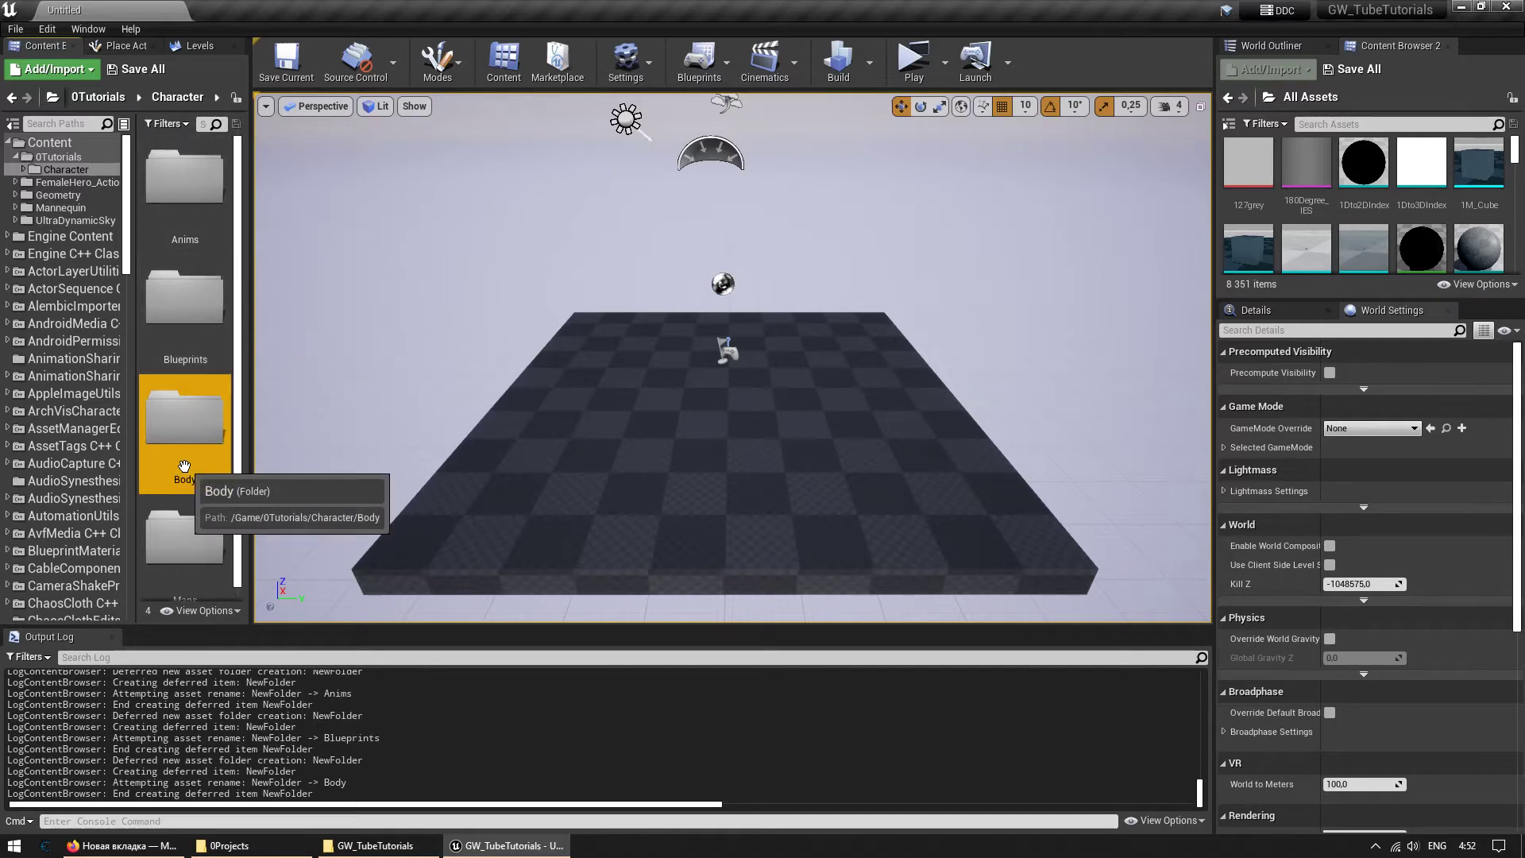
double_click(181, 412)
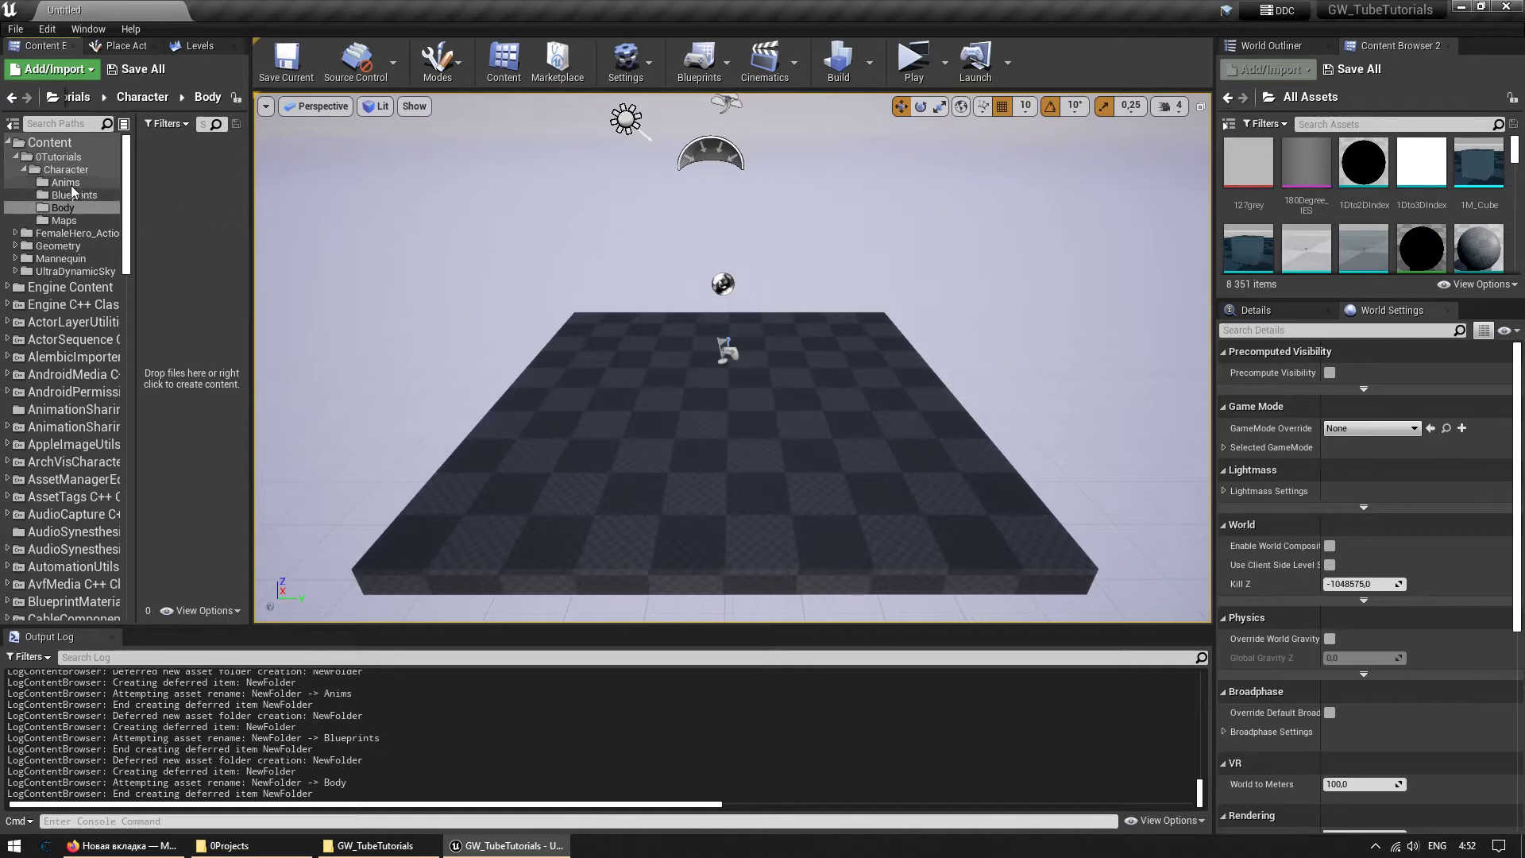
Create a new level named TestLevel in Maps, save it and load it.
left_click(64, 221)
right_click(188, 193)
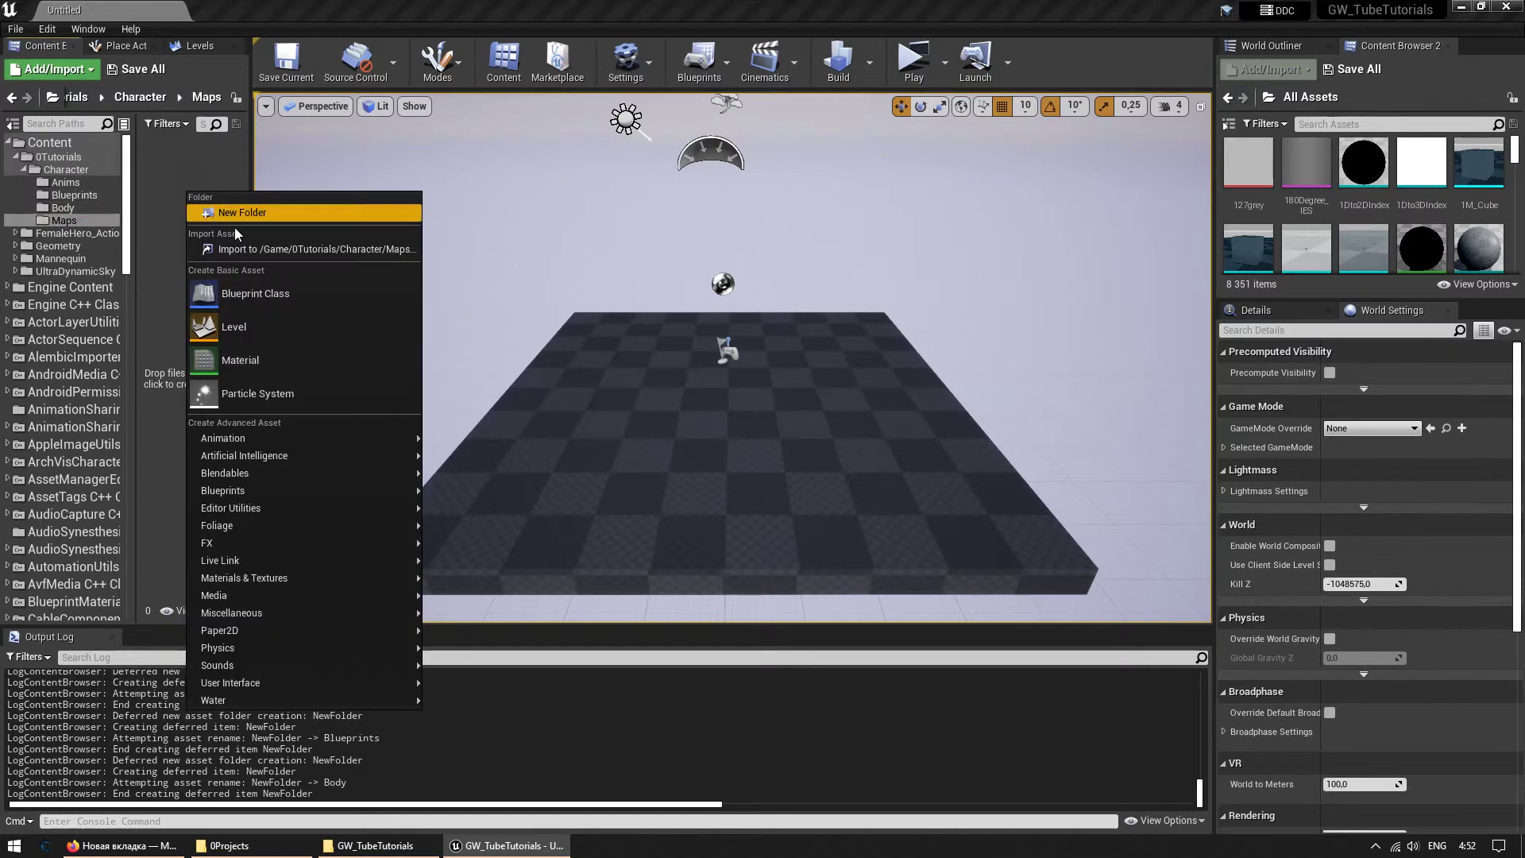
left_click(245, 325)
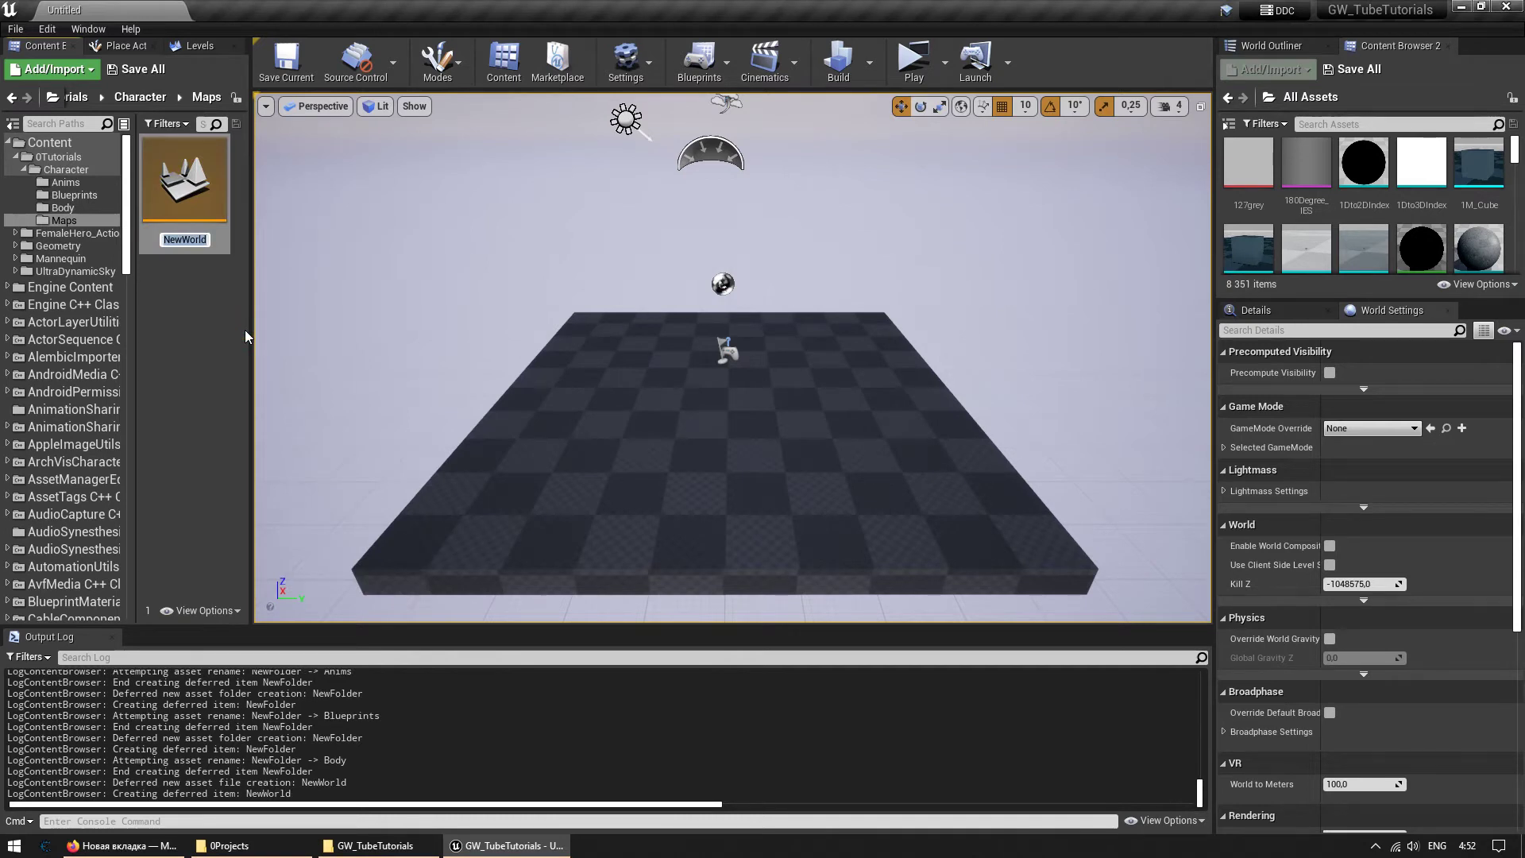
type("TestLevel")
key("Return")
key("ctrl+shift+s")
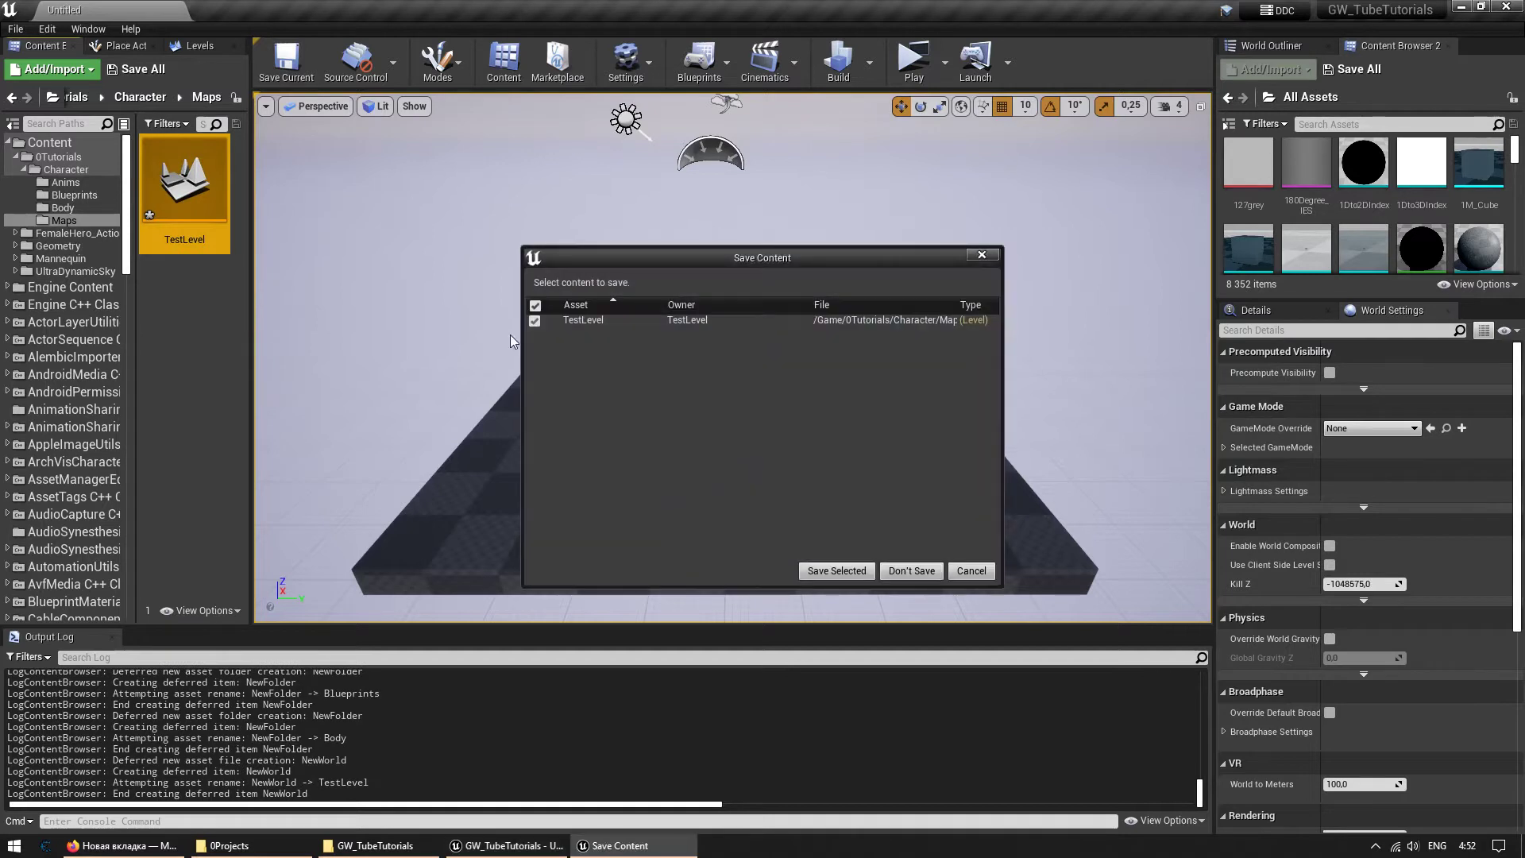
left_click(823, 577)
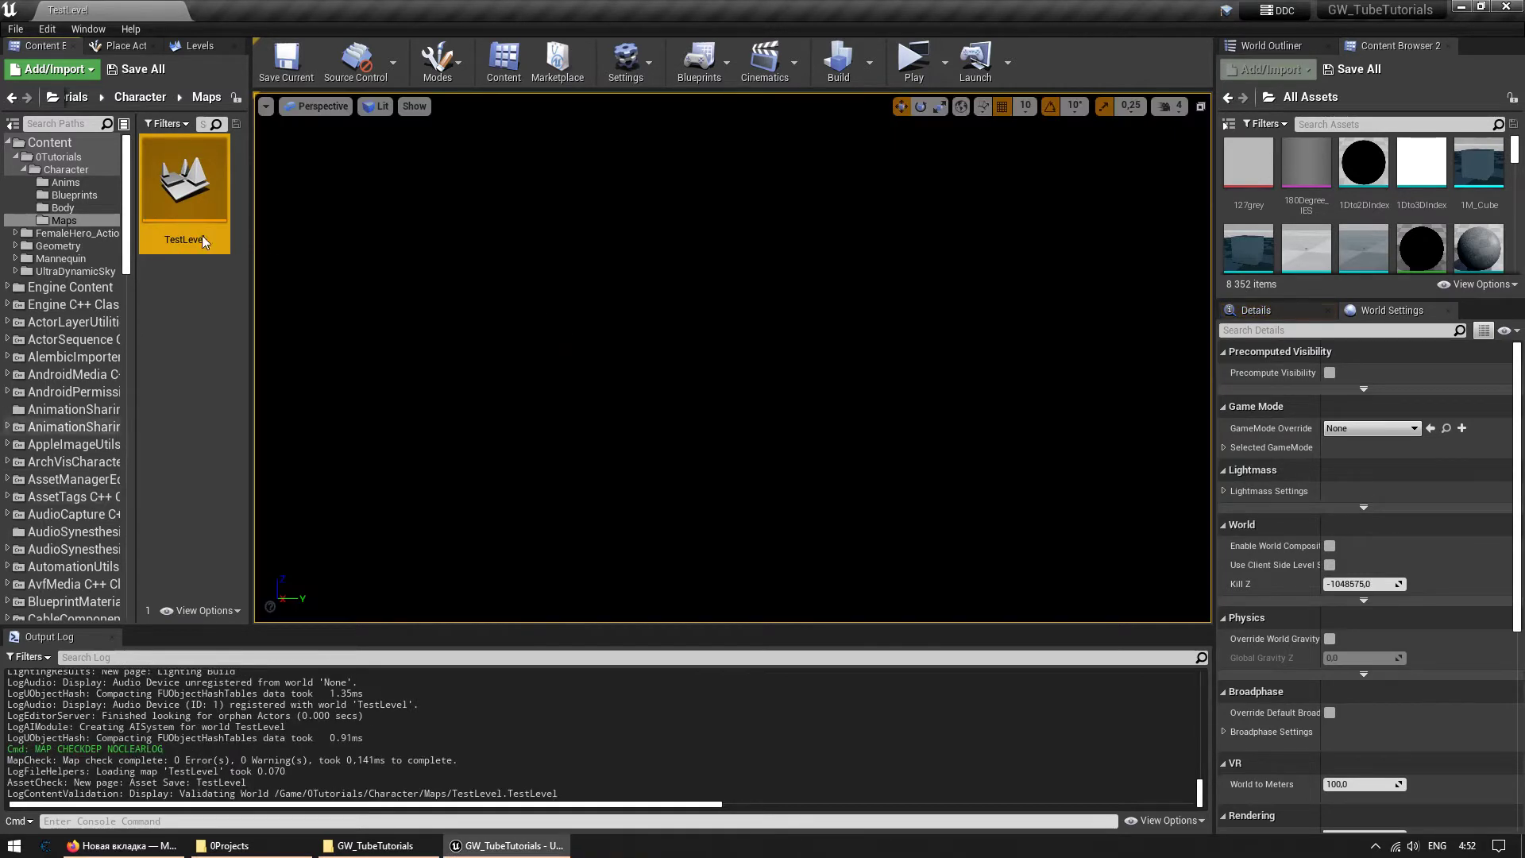
left_click(438, 63)
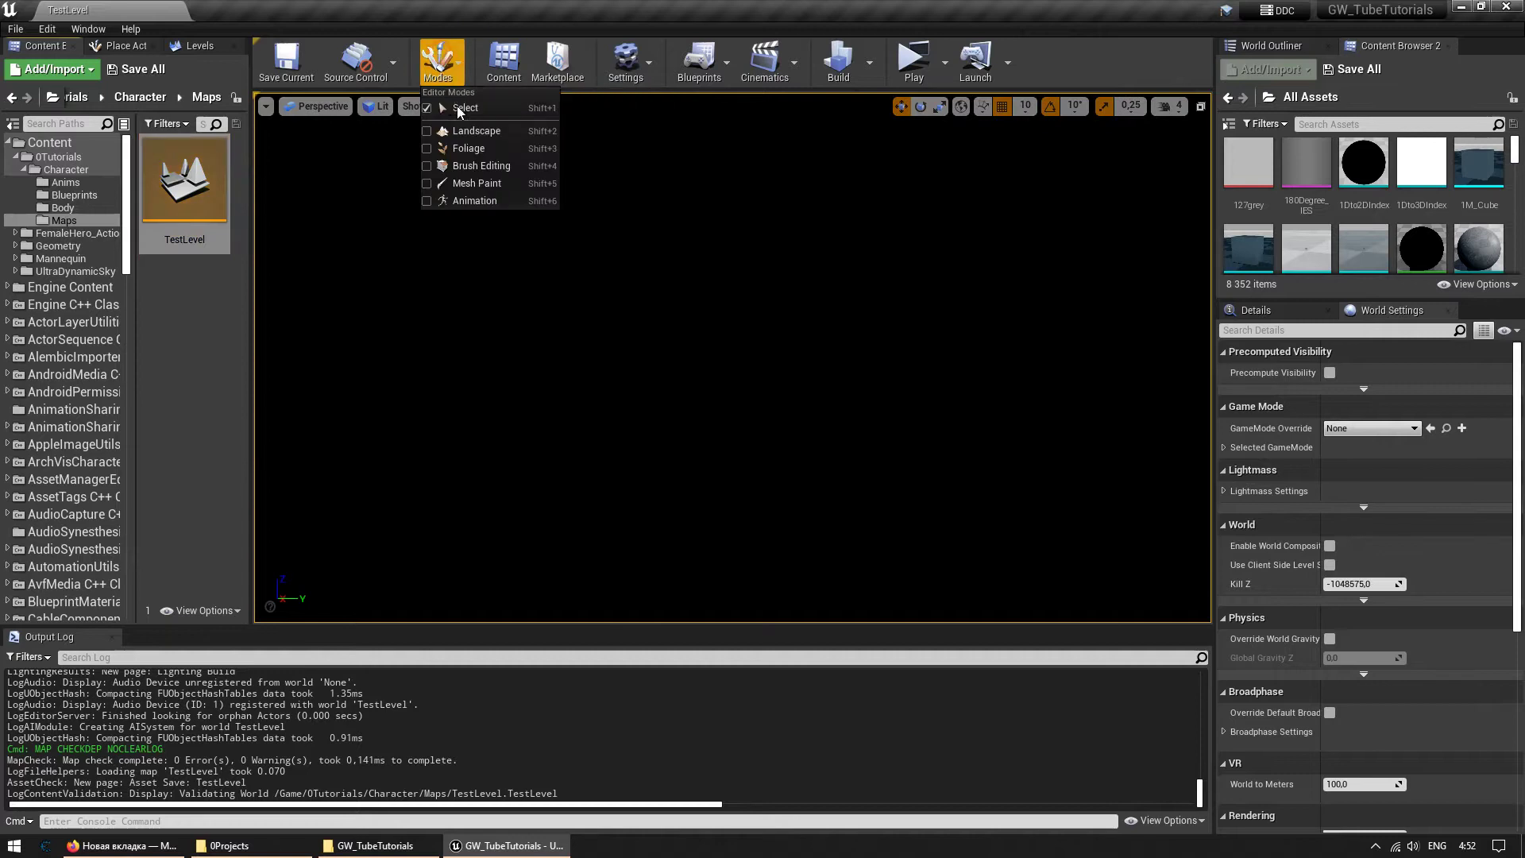
Create a default landscape floor in TestLevel and return to Place mode.
left_click(480, 133)
left_click(215, 518)
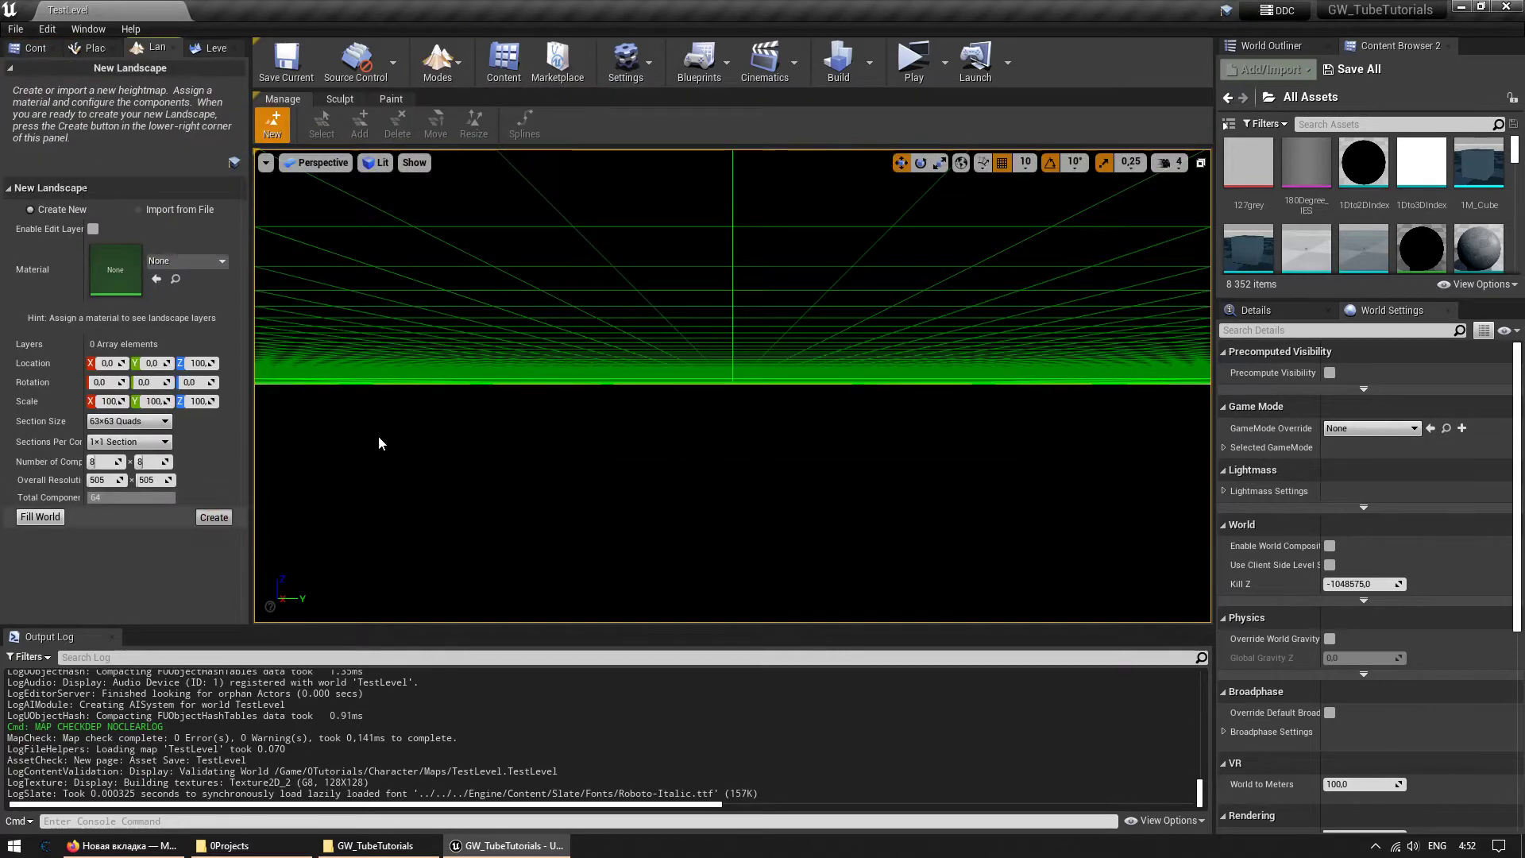
left_click(438, 64)
left_click(470, 97)
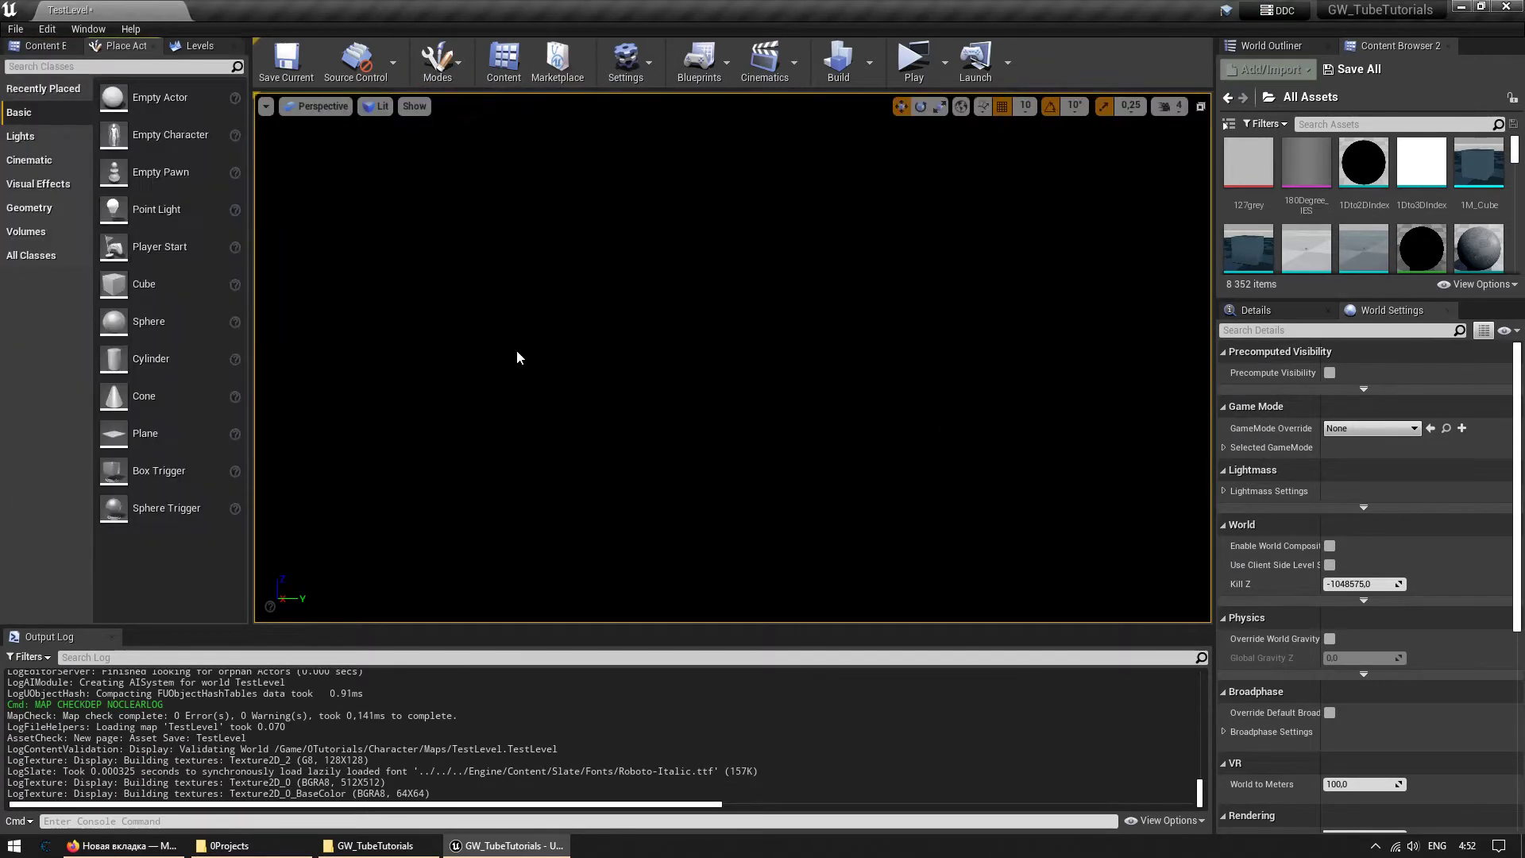
Place an Ultra_Dynamic_Sky actor from UltraDynamicSky/Blueprints in the level and save it.
left_click(59, 46)
left_click(65, 272)
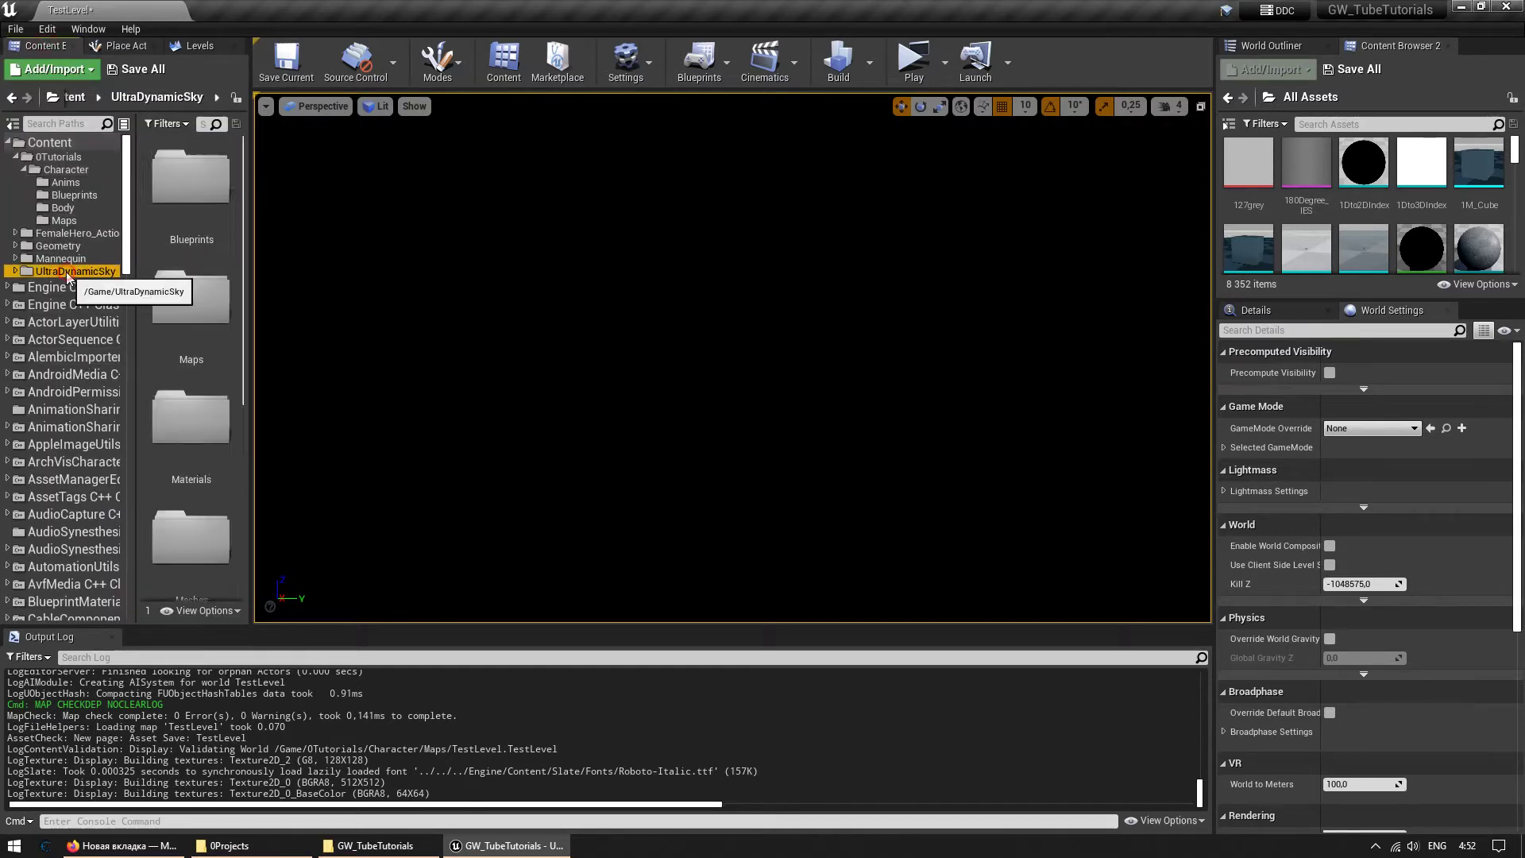
double_click(184, 178)
scroll(183, 490, "down", 4)
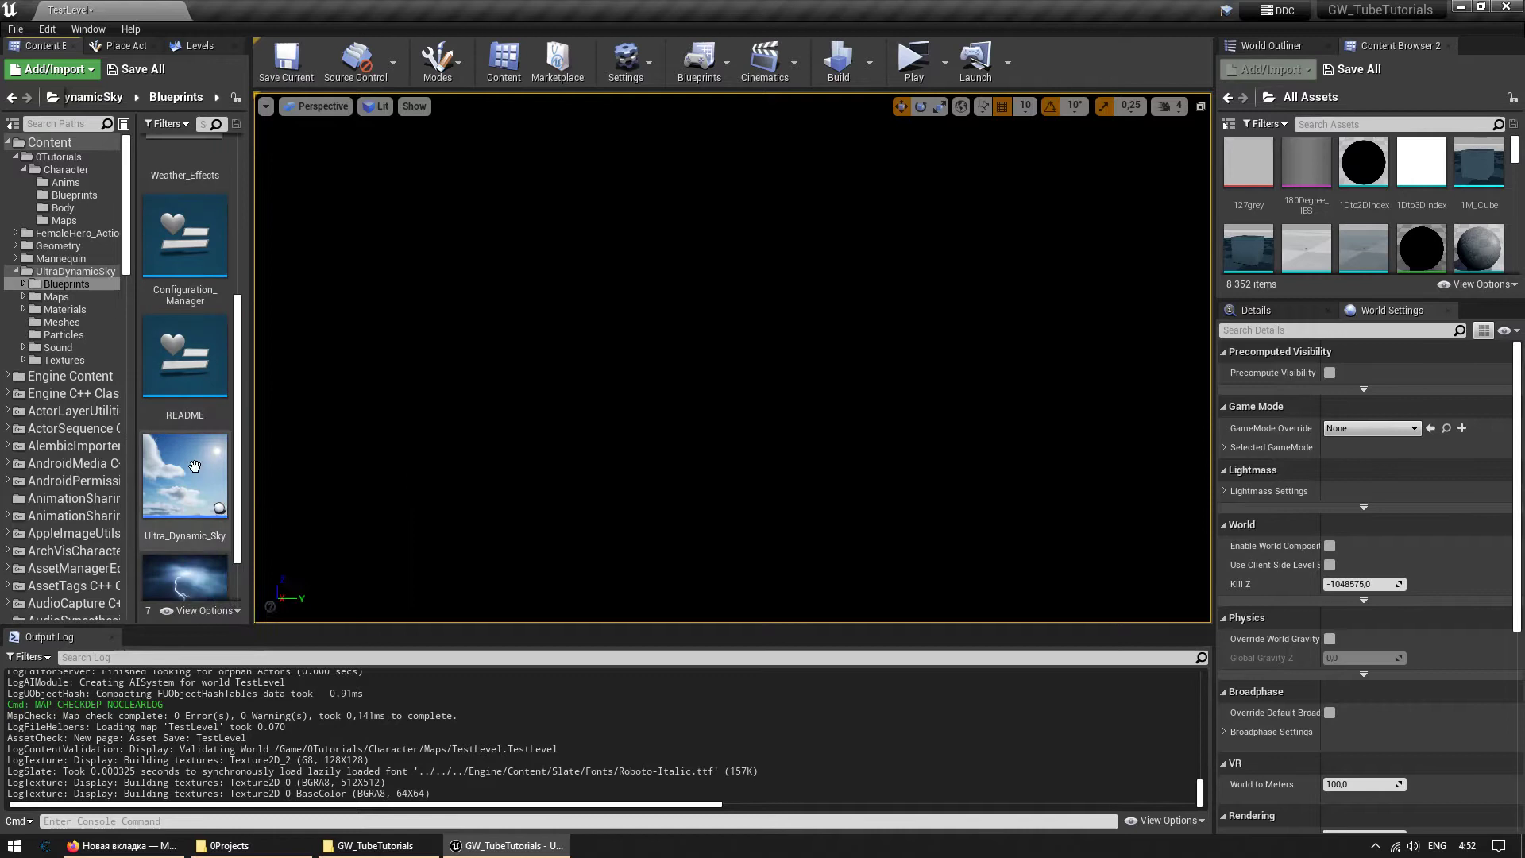
left_click_drag(185, 501, 759, 380)
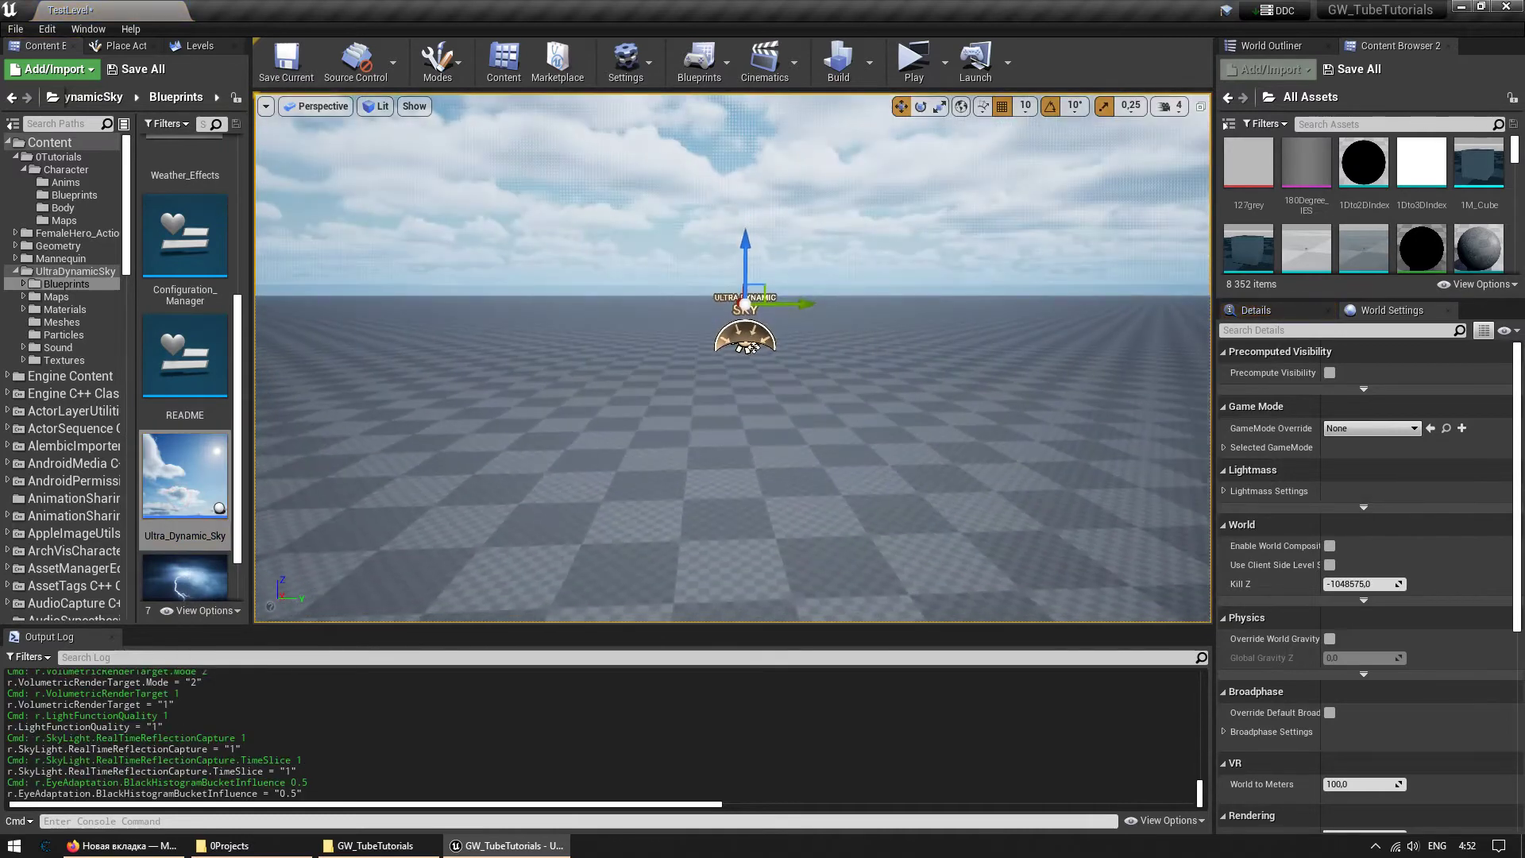
left_click(292, 65)
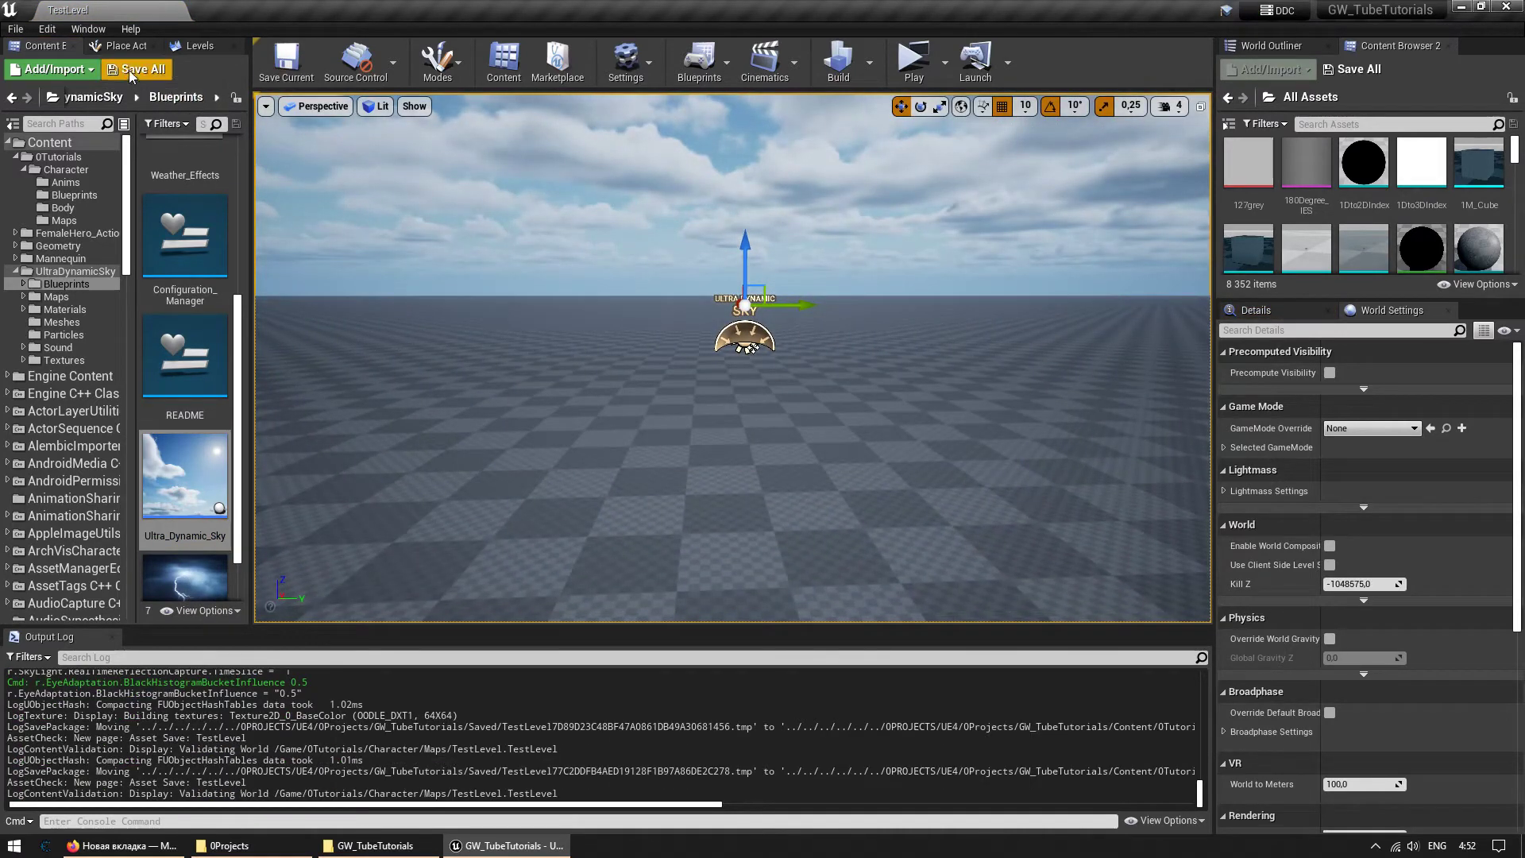
Test-play TestLevel in a standalone game preview, then exit with Esc.
left_click(67, 182)
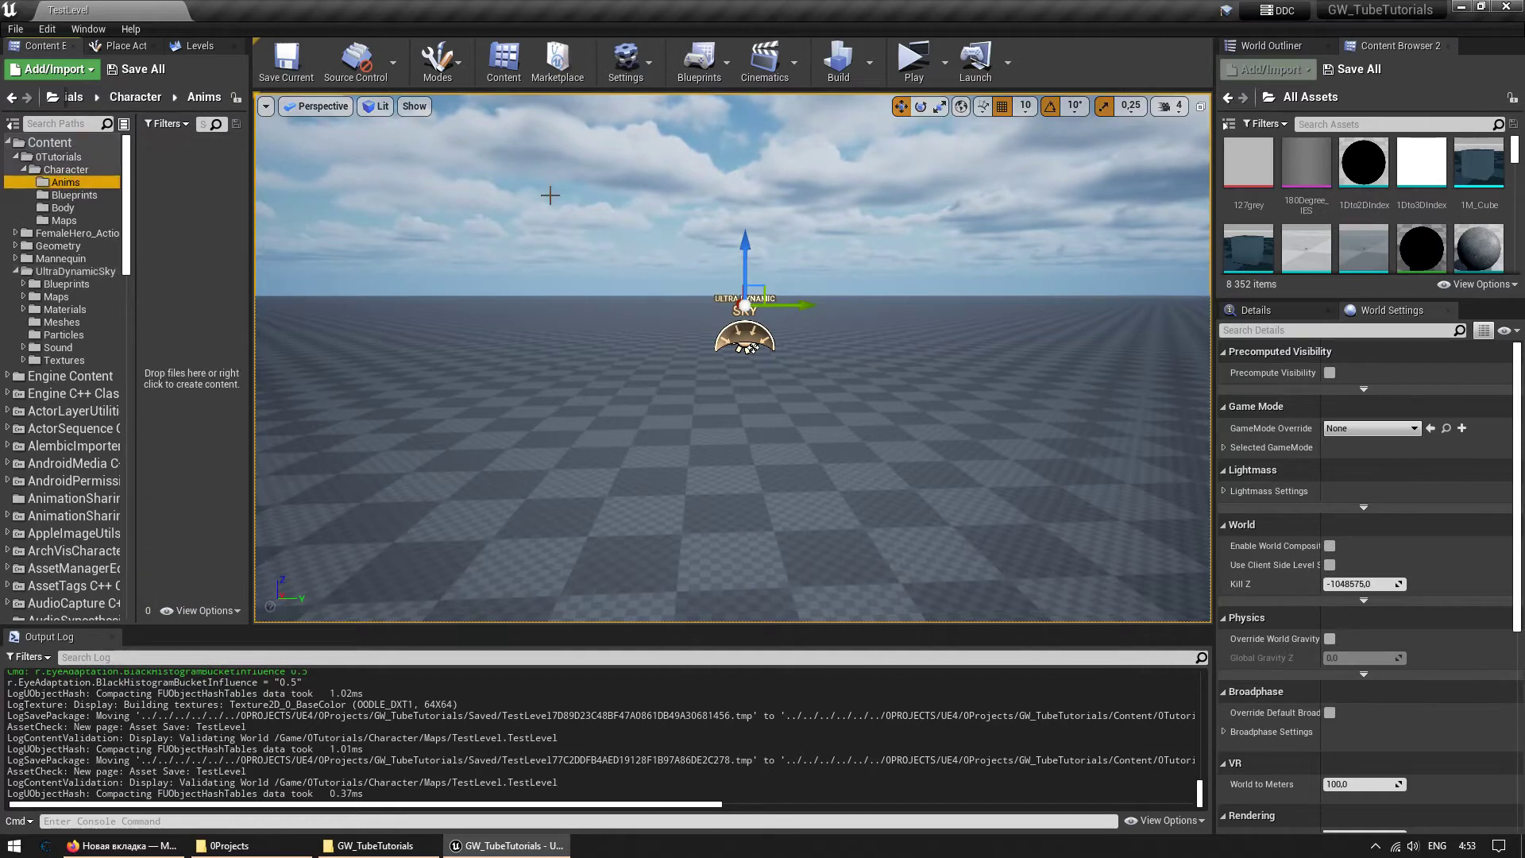
left_click(21, 272)
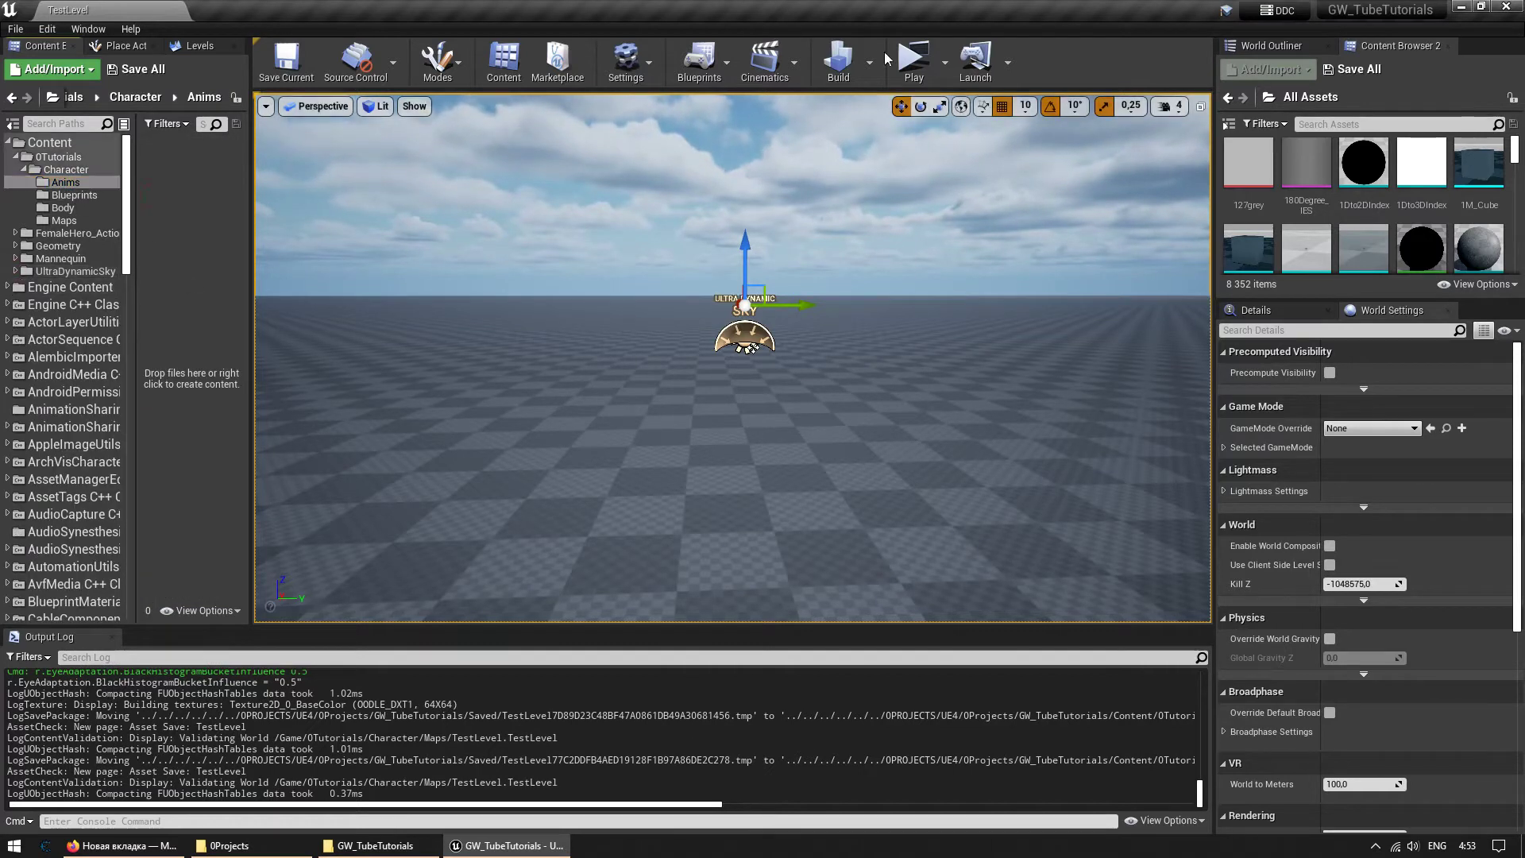
left_click(913, 59)
left_click(1123, 229)
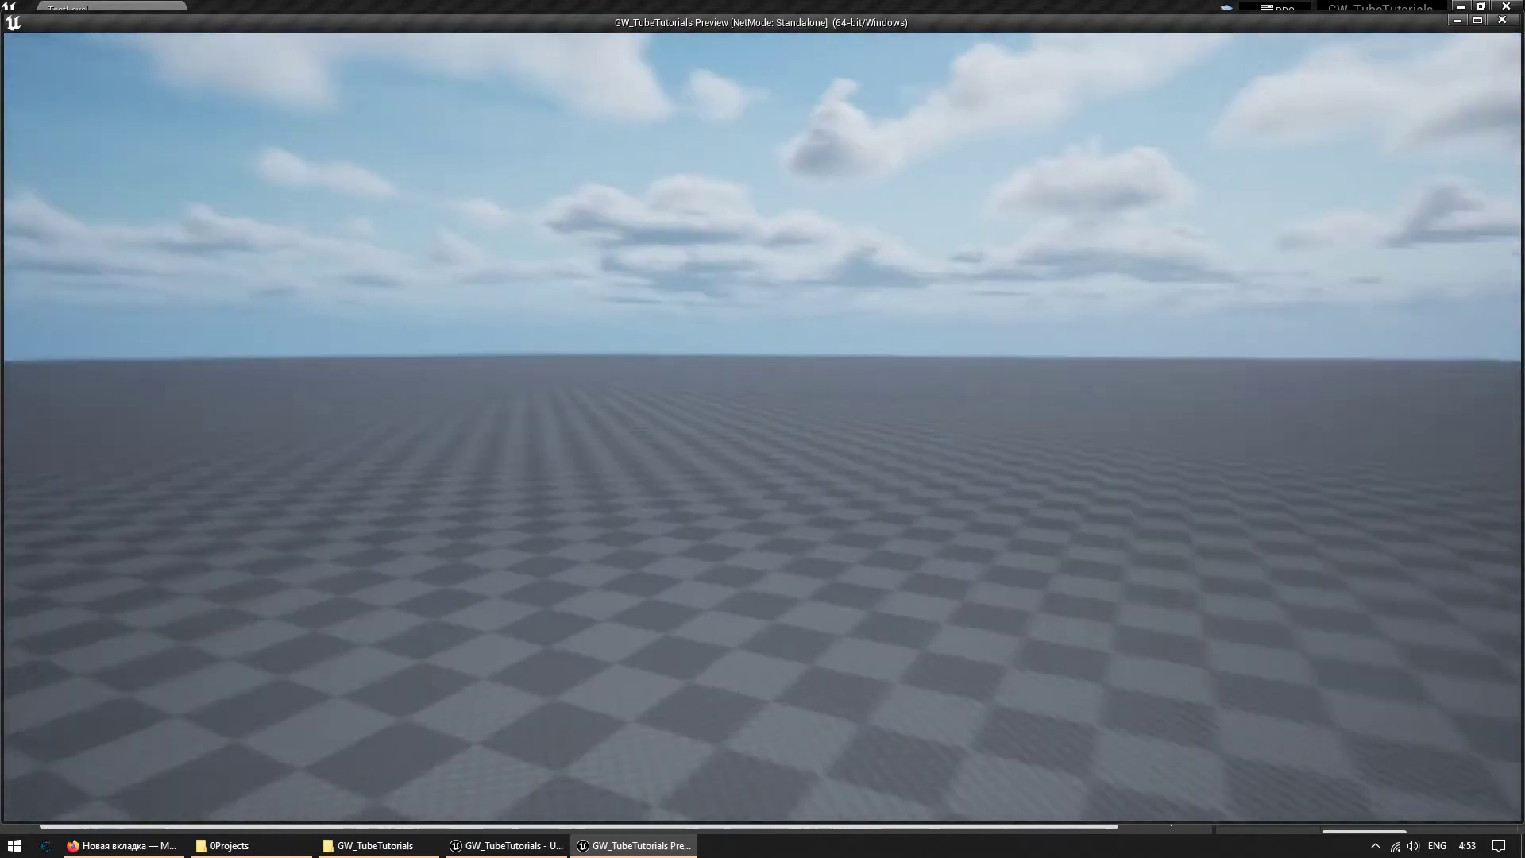
key("Escape")
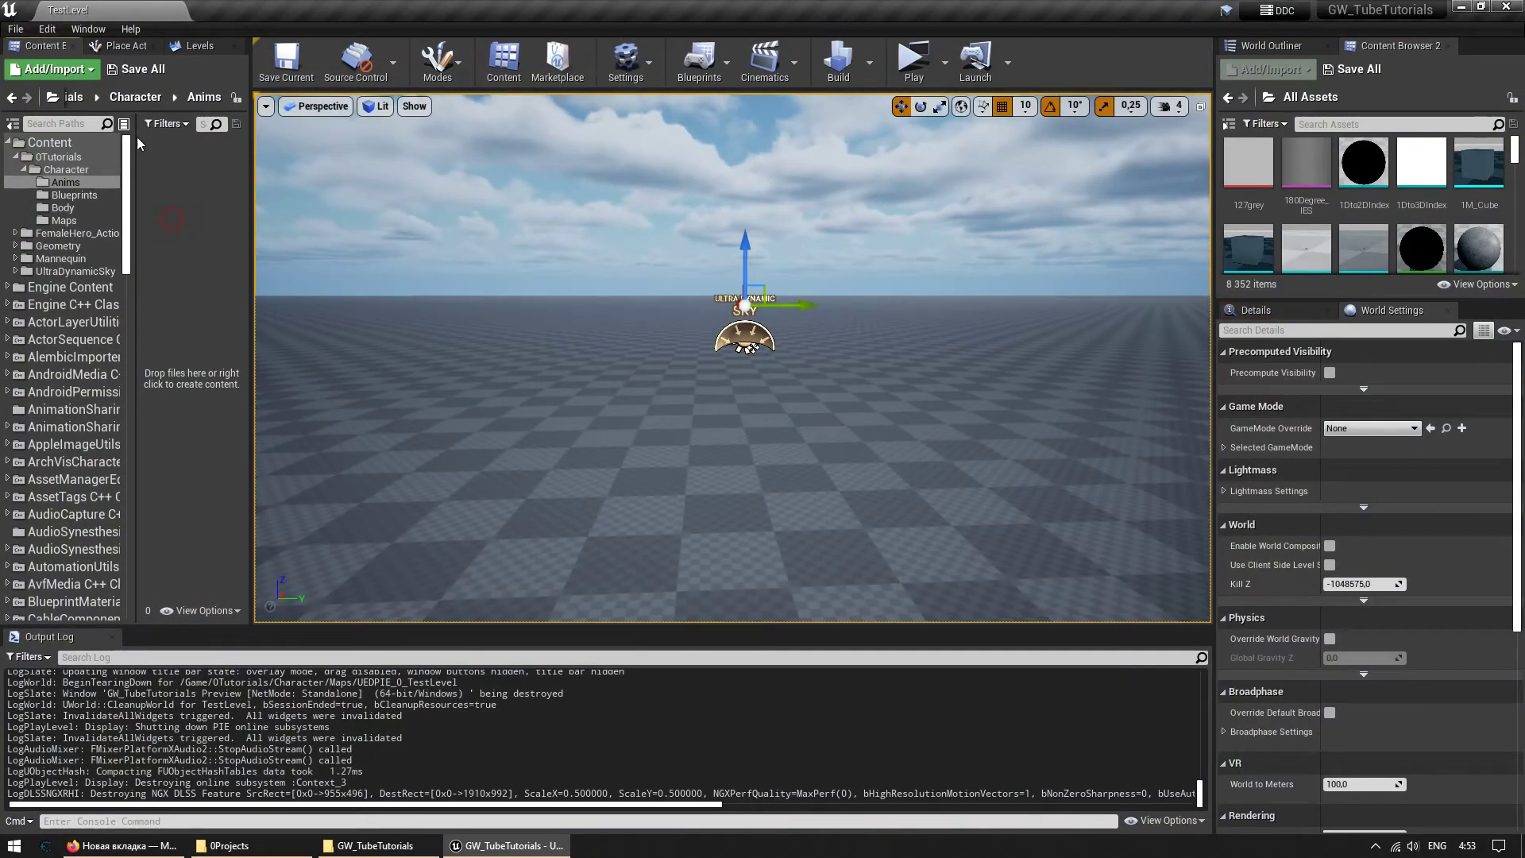
Open the Female Hero Mesh folder and point the second browser at Character/Body.
left_click(63, 207)
double_click(60, 234)
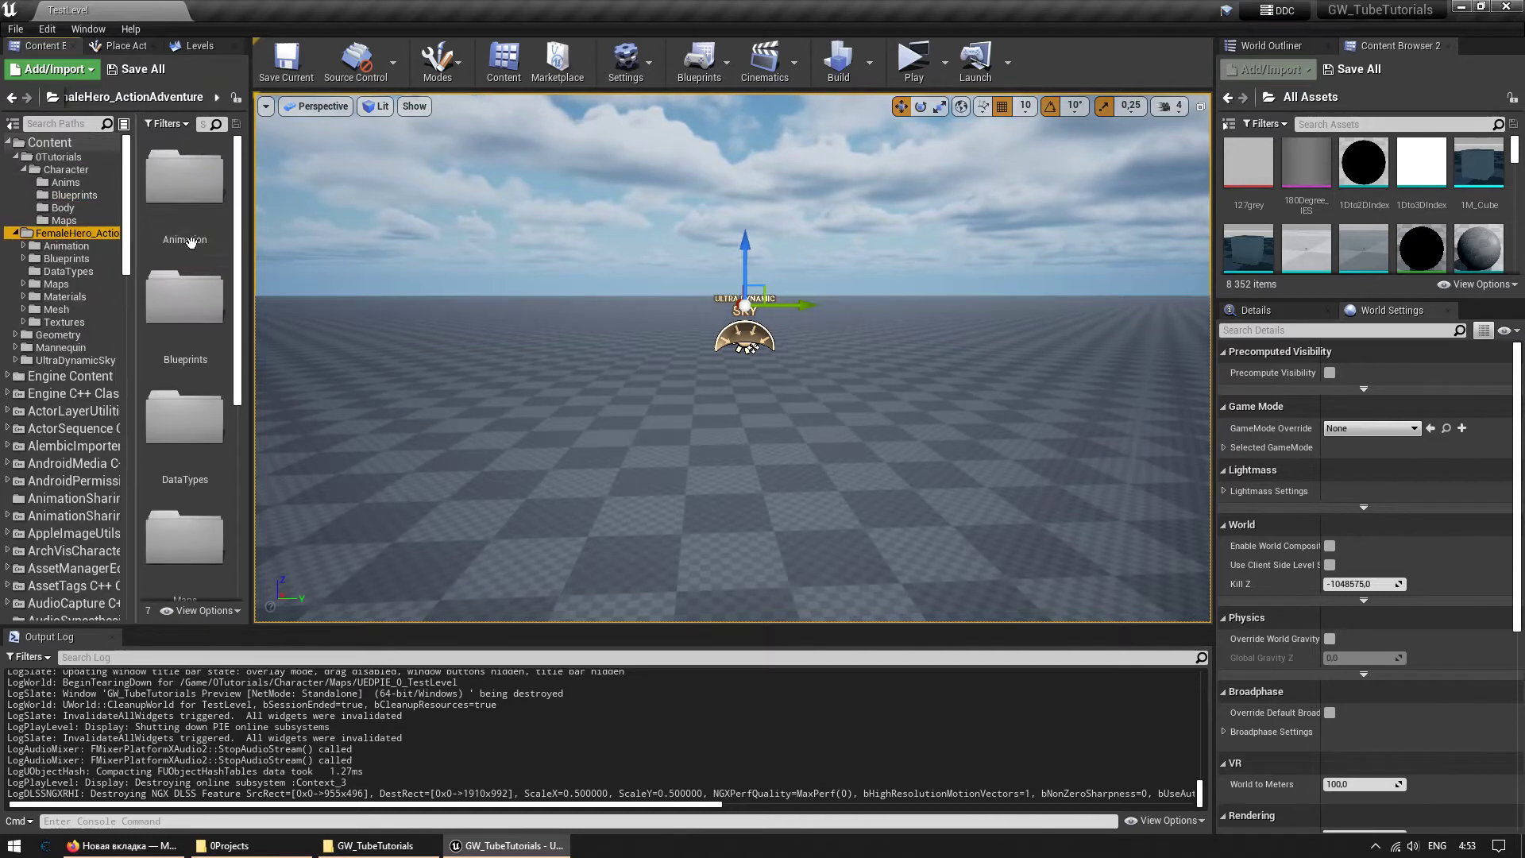
double_click(59, 310)
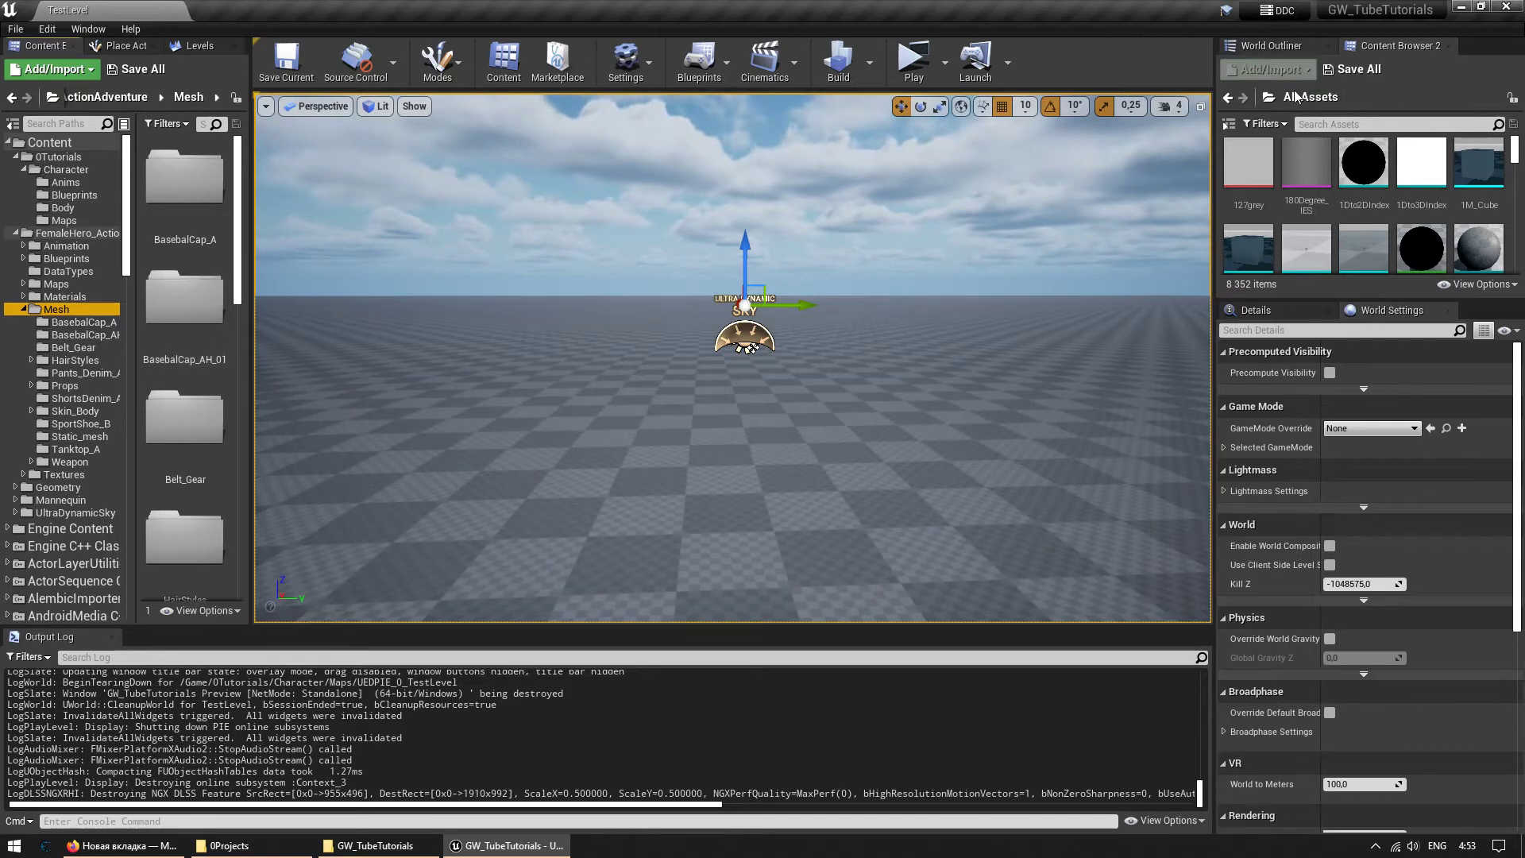
left_click(1229, 124)
left_click(1263, 156)
left_click(1327, 167)
double_click(1326, 167)
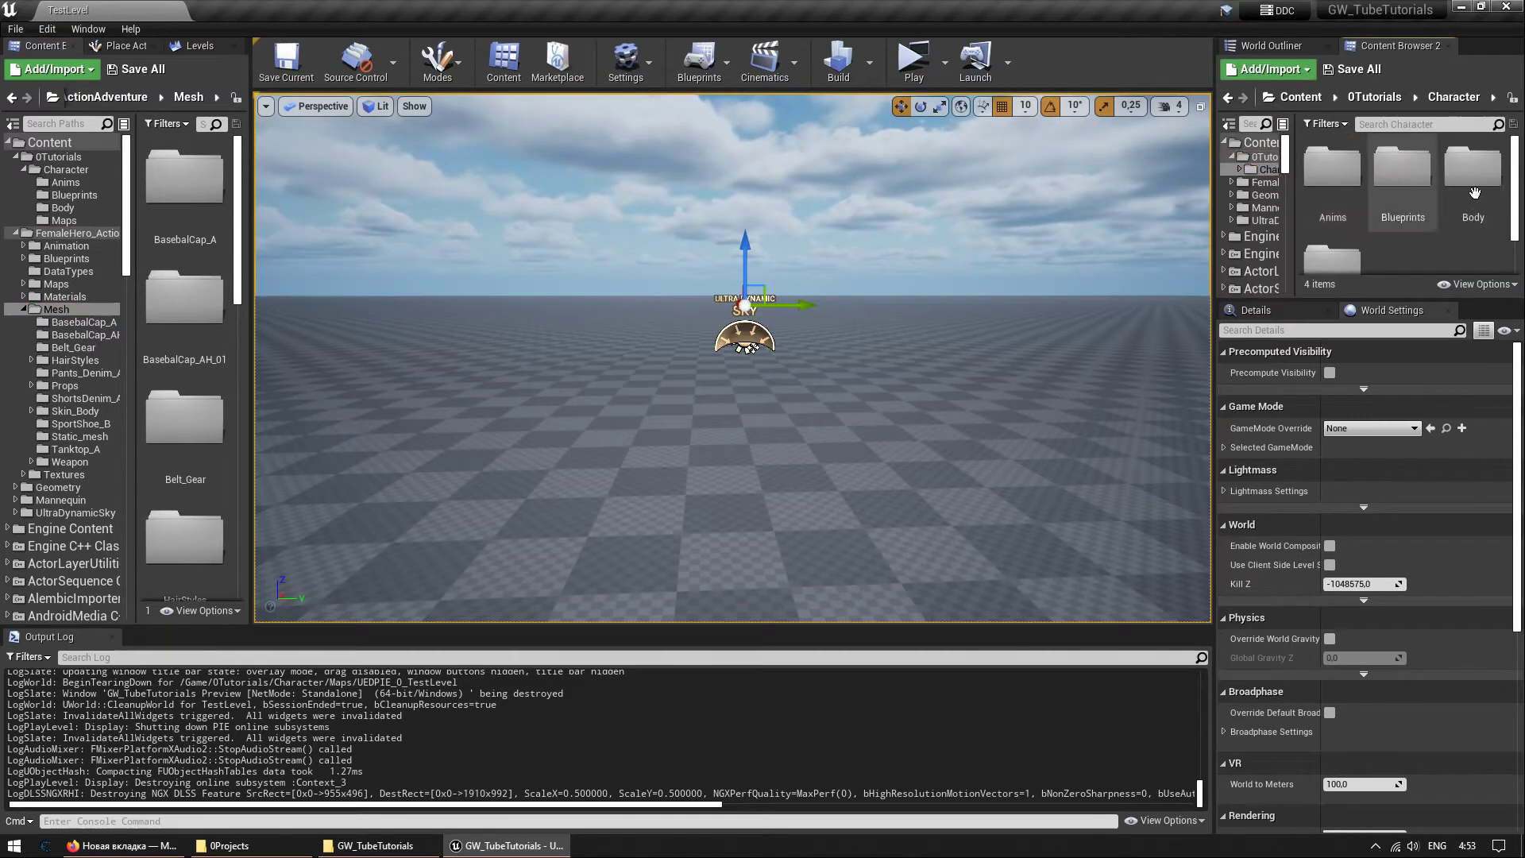
double_click(1381, 207)
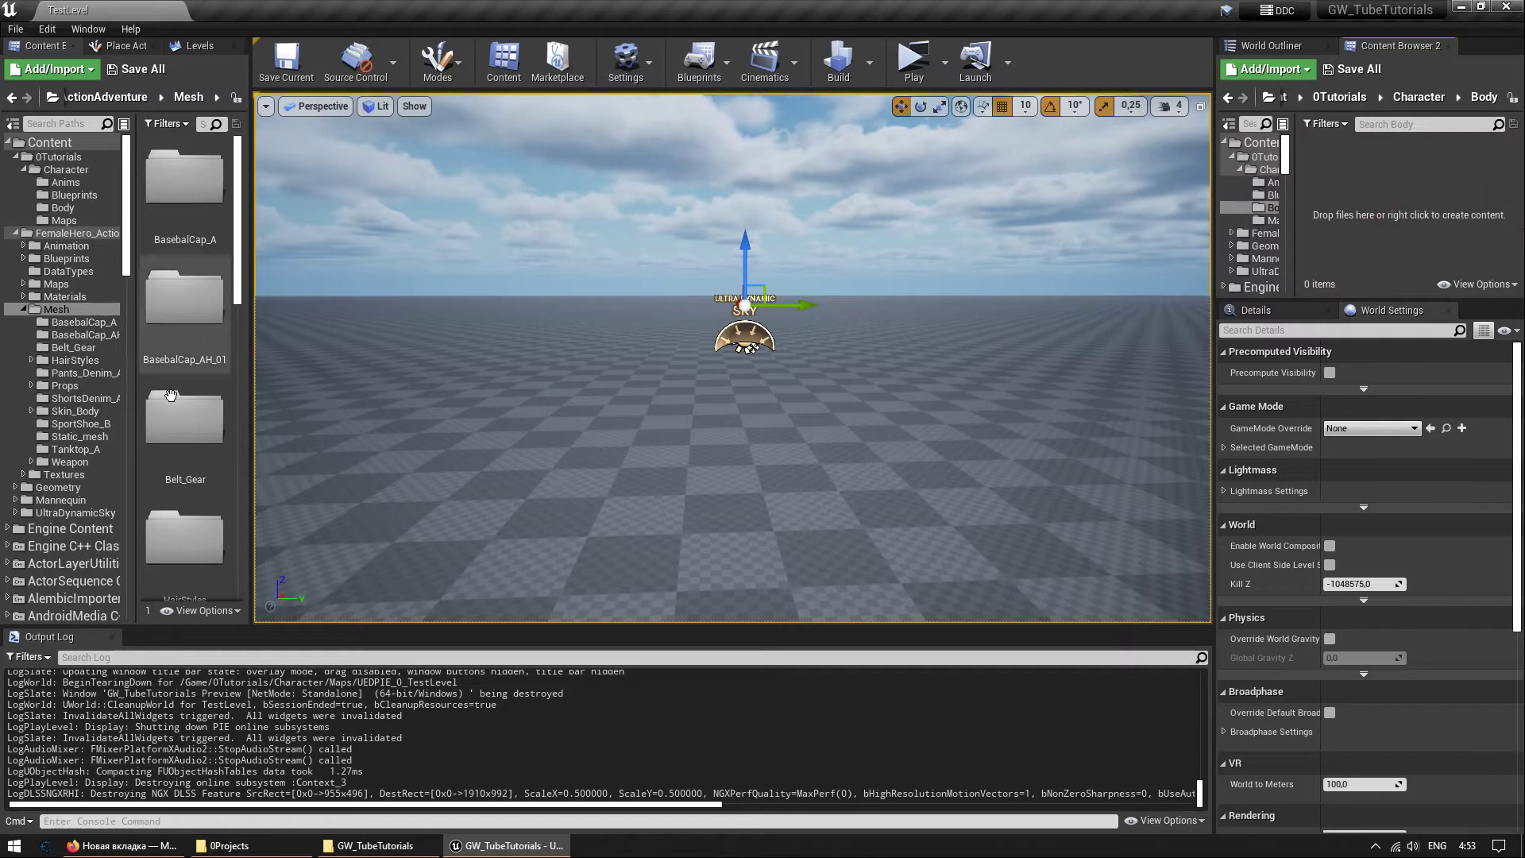
Copy SK_BasebalCap_A and SK_Pants_Denim_A into the Body folder.
left_click(77, 322)
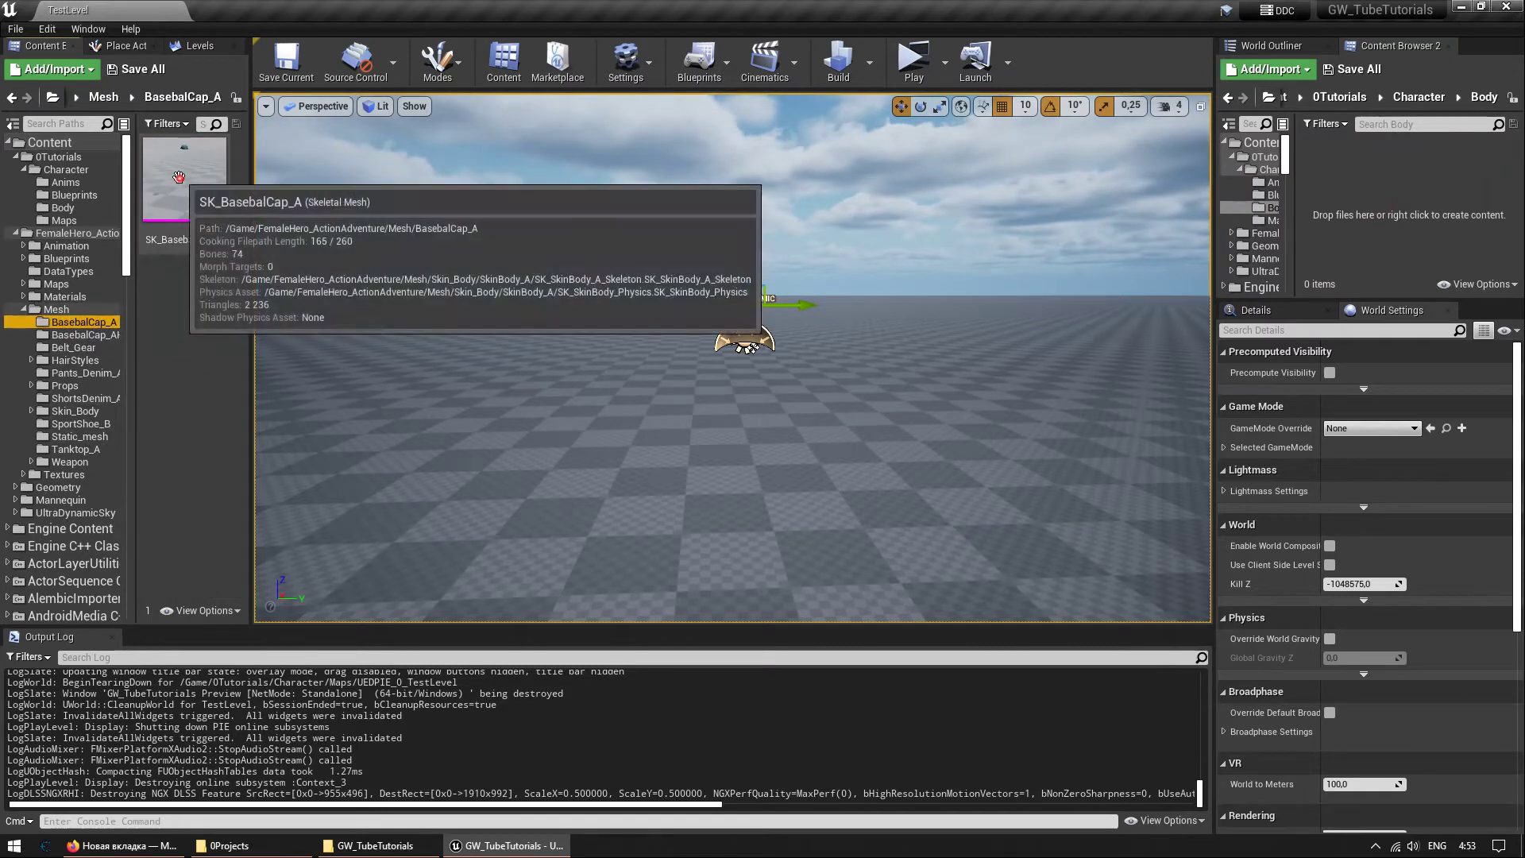
left_click_drag(184, 178, 1390, 182)
left_click(1429, 218)
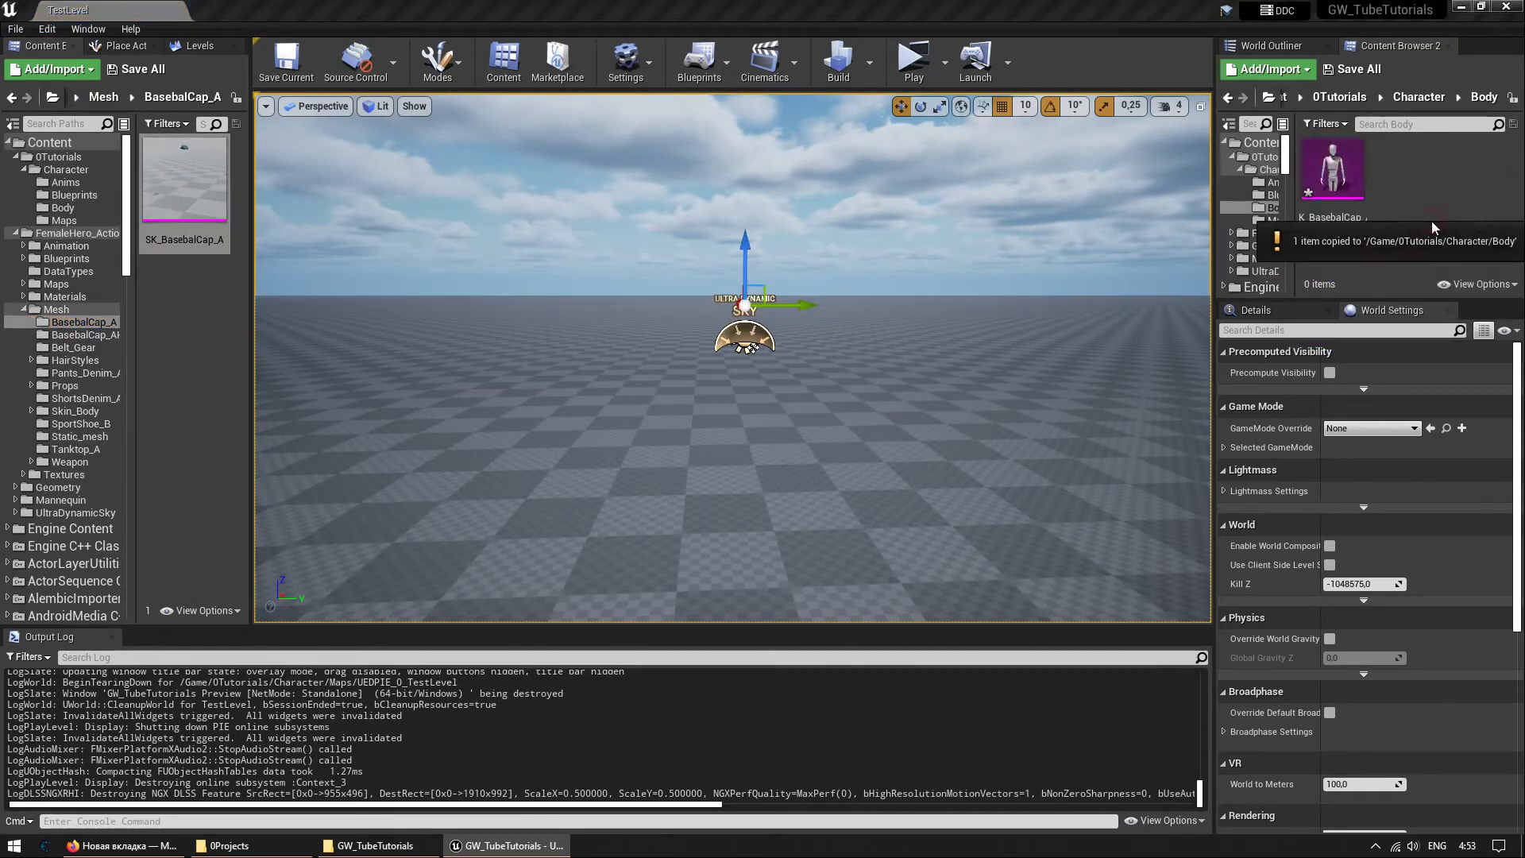
left_click(76, 335)
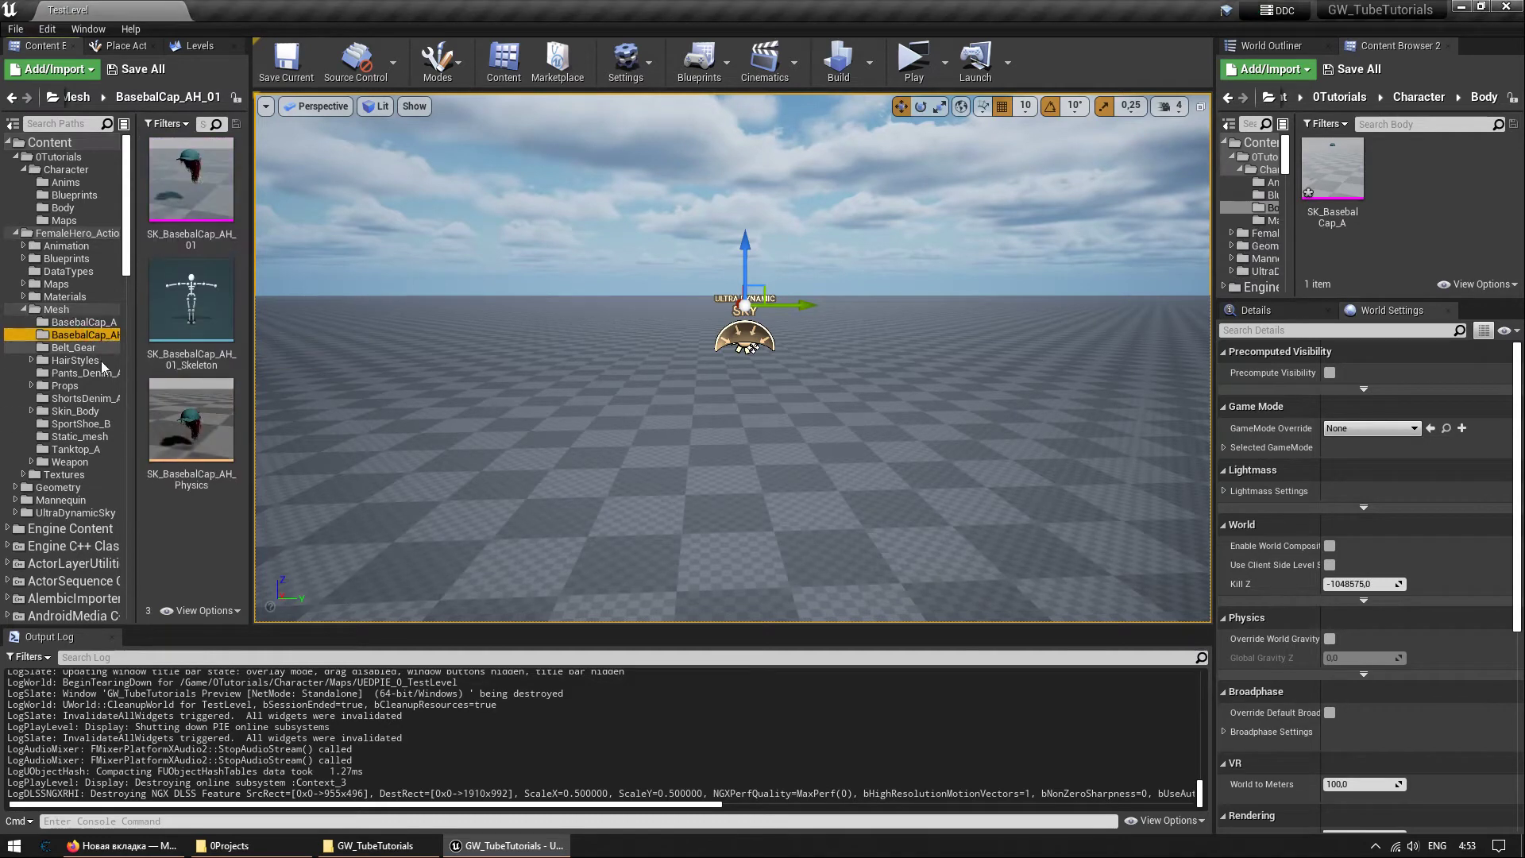
left_click(73, 348)
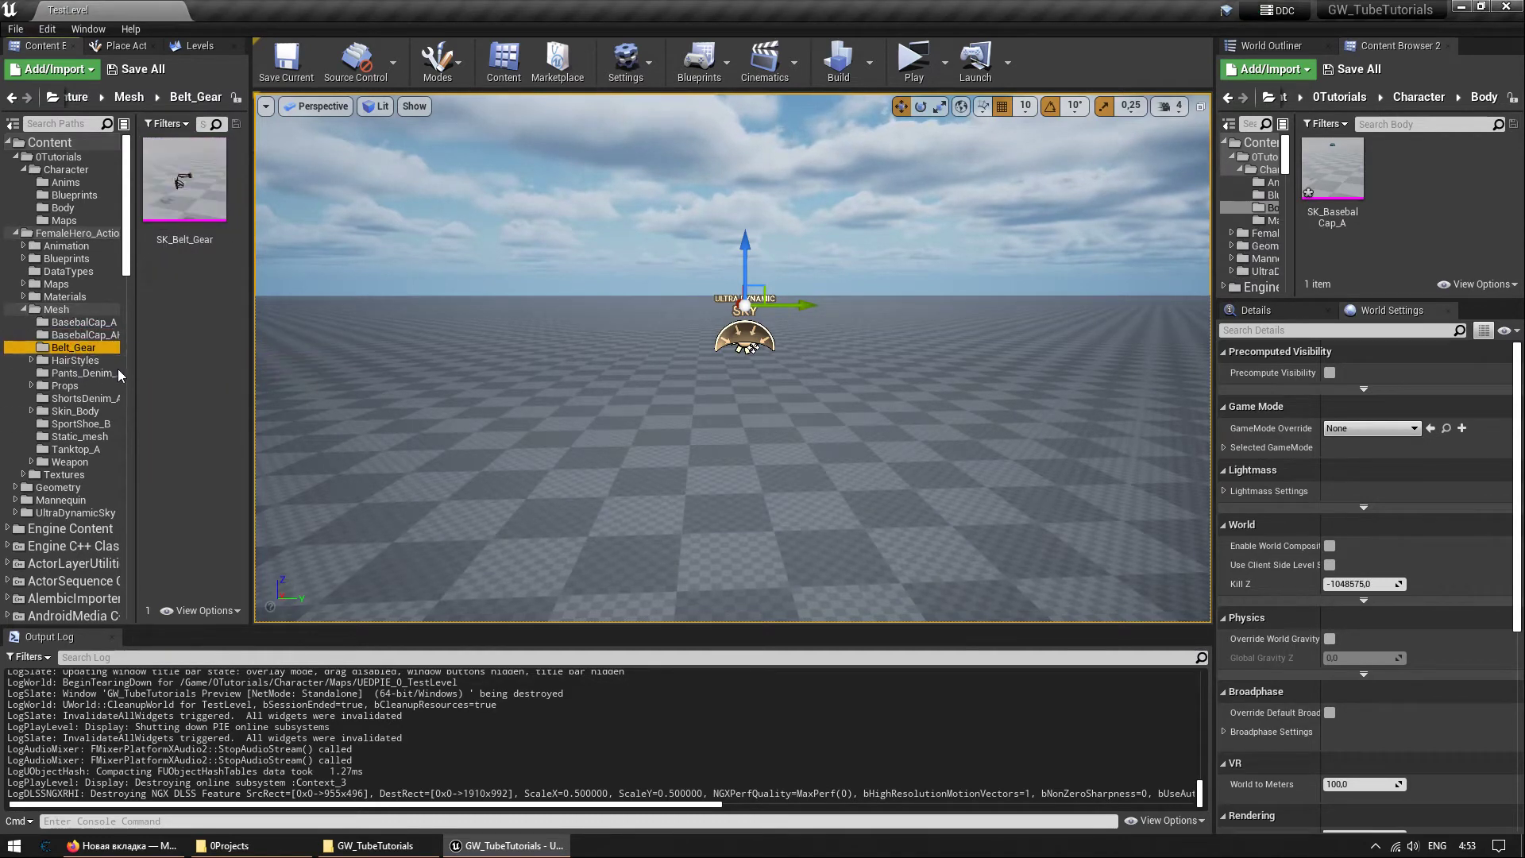
left_click(90, 362)
left_click(79, 372)
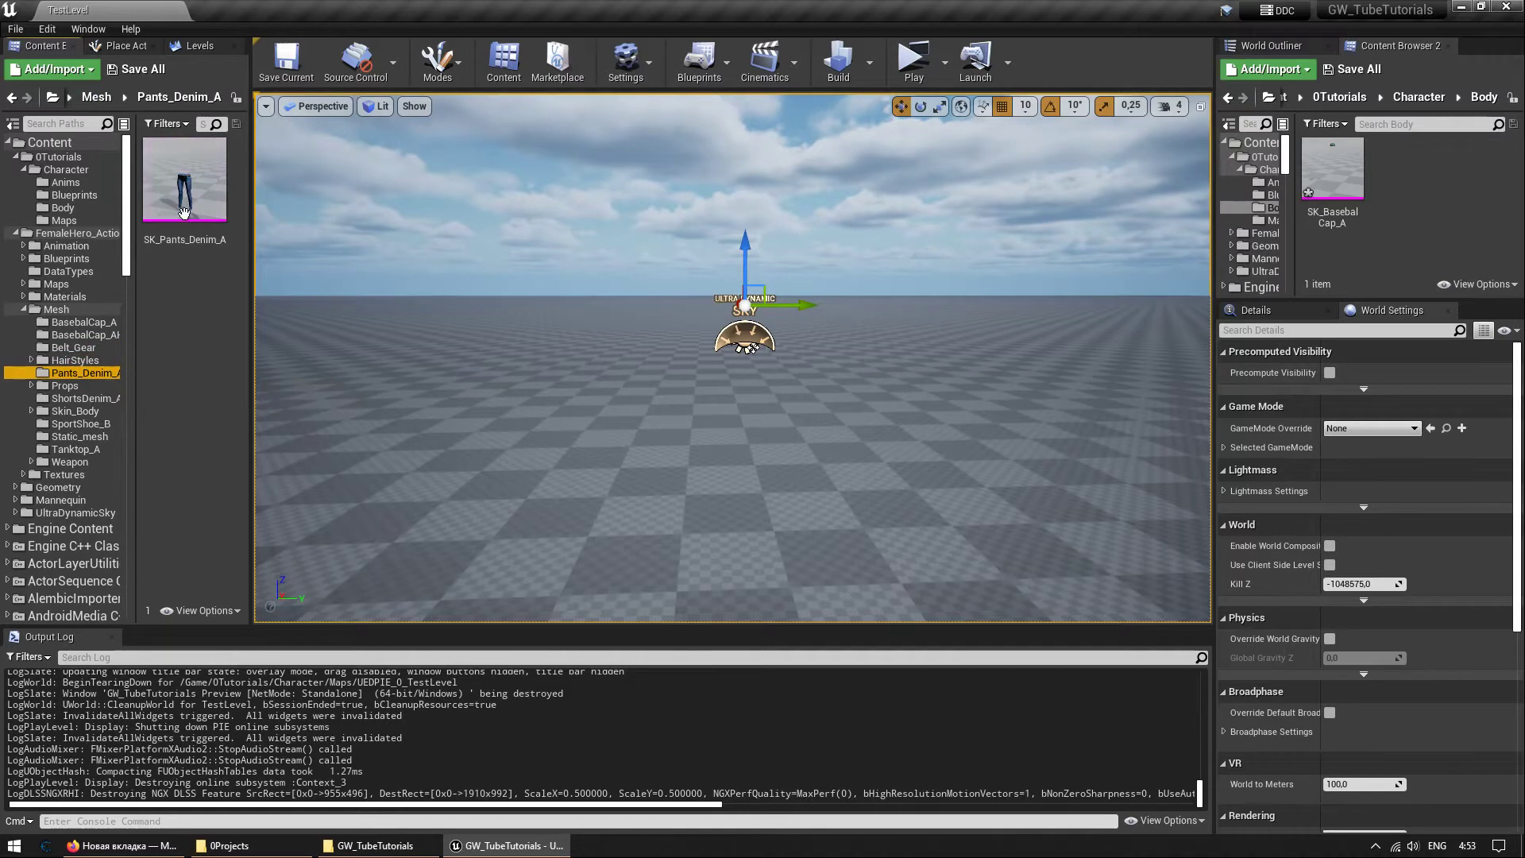
mouse_move(178, 186)
left_click_drag(178, 187, 1465, 179)
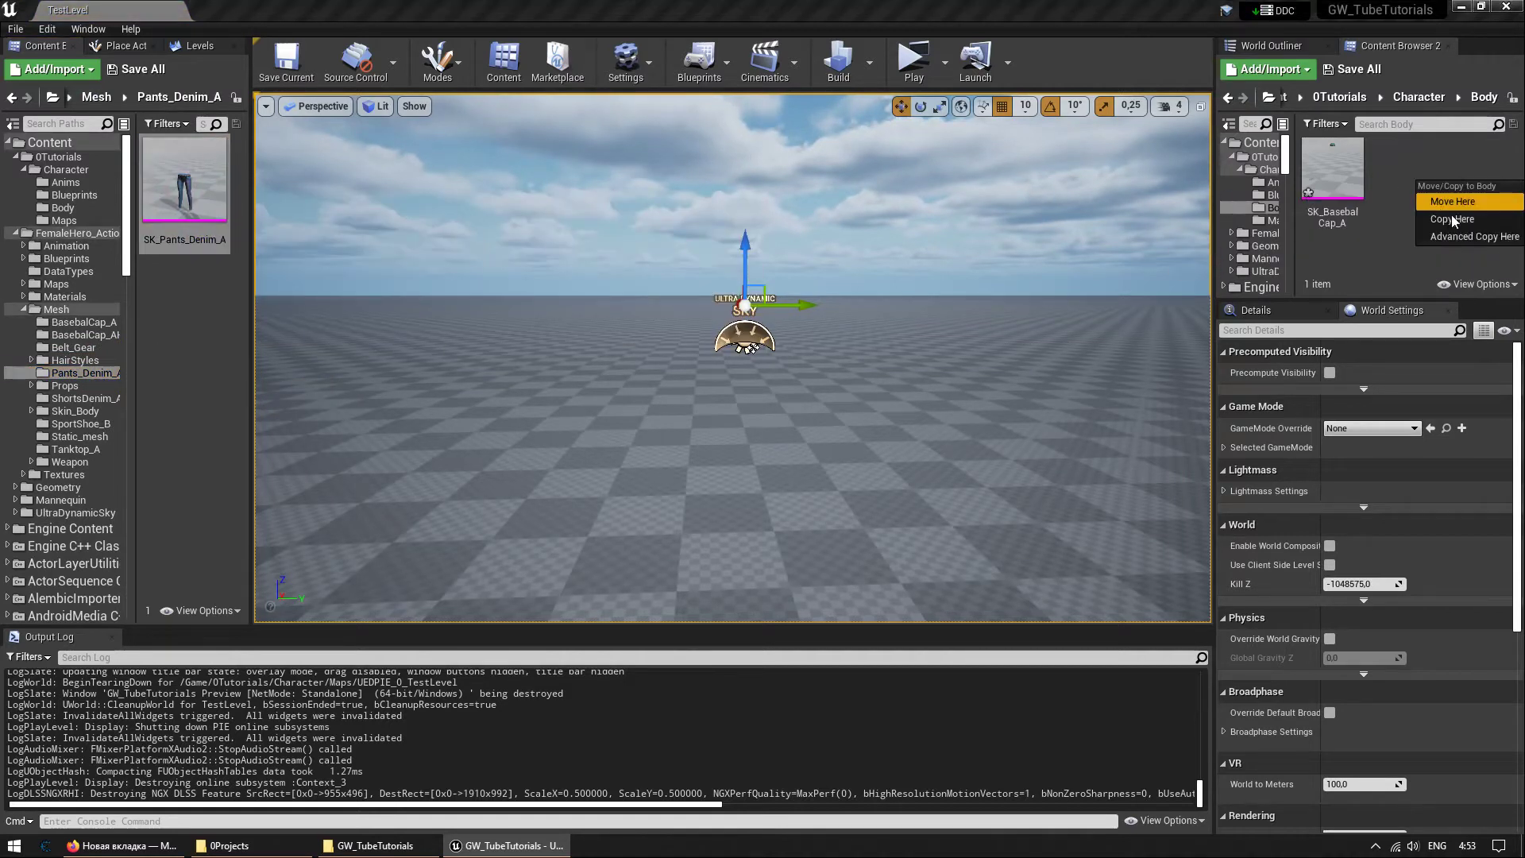
left_click(1457, 216)
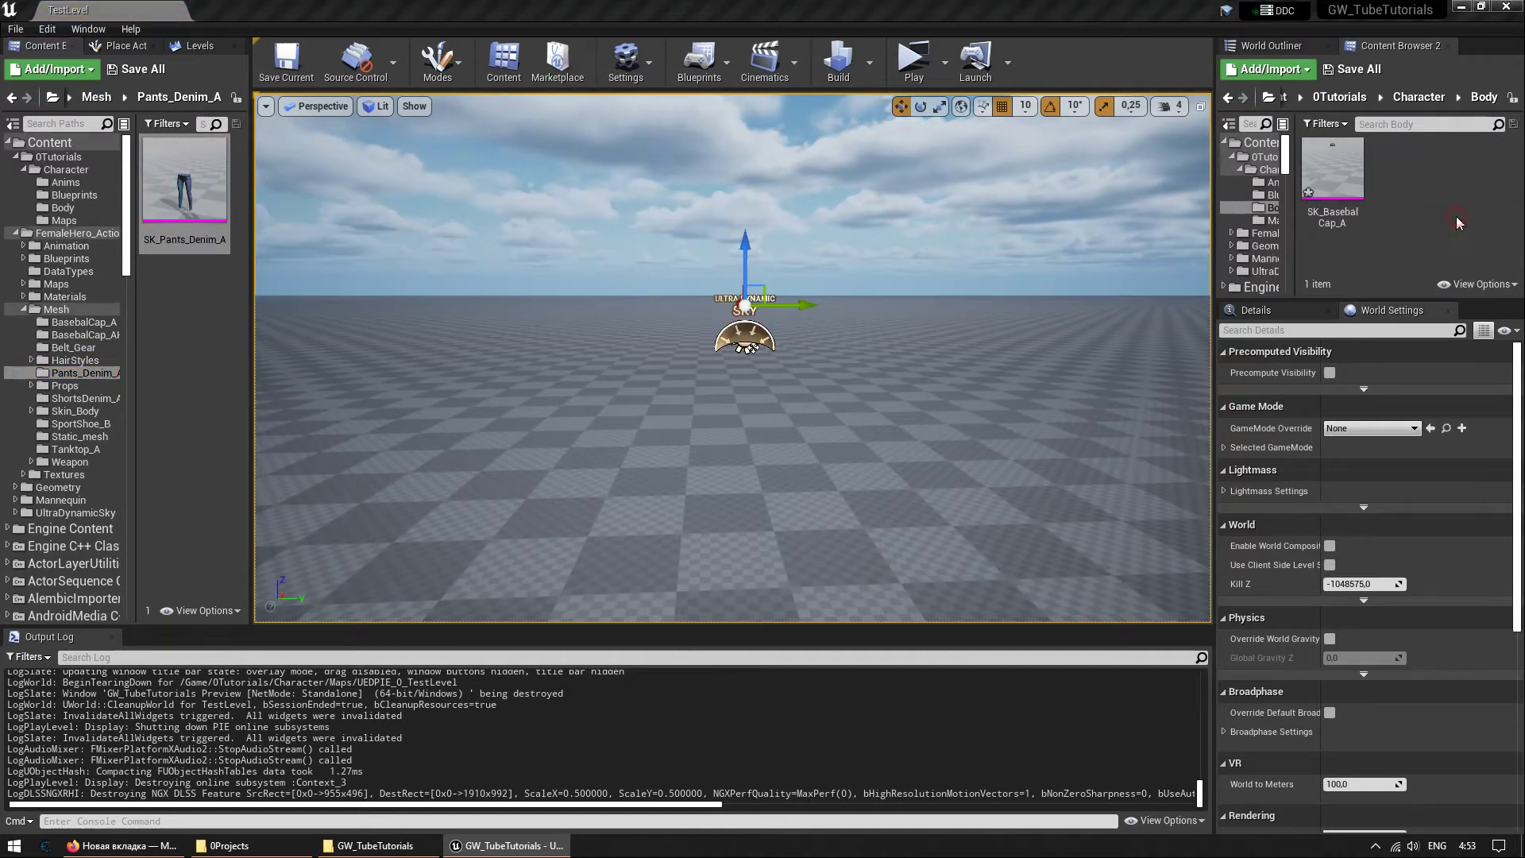
Copy the three SkinBody_A assets (mesh, skeleton, physics) into Body.
left_click(1284, 125)
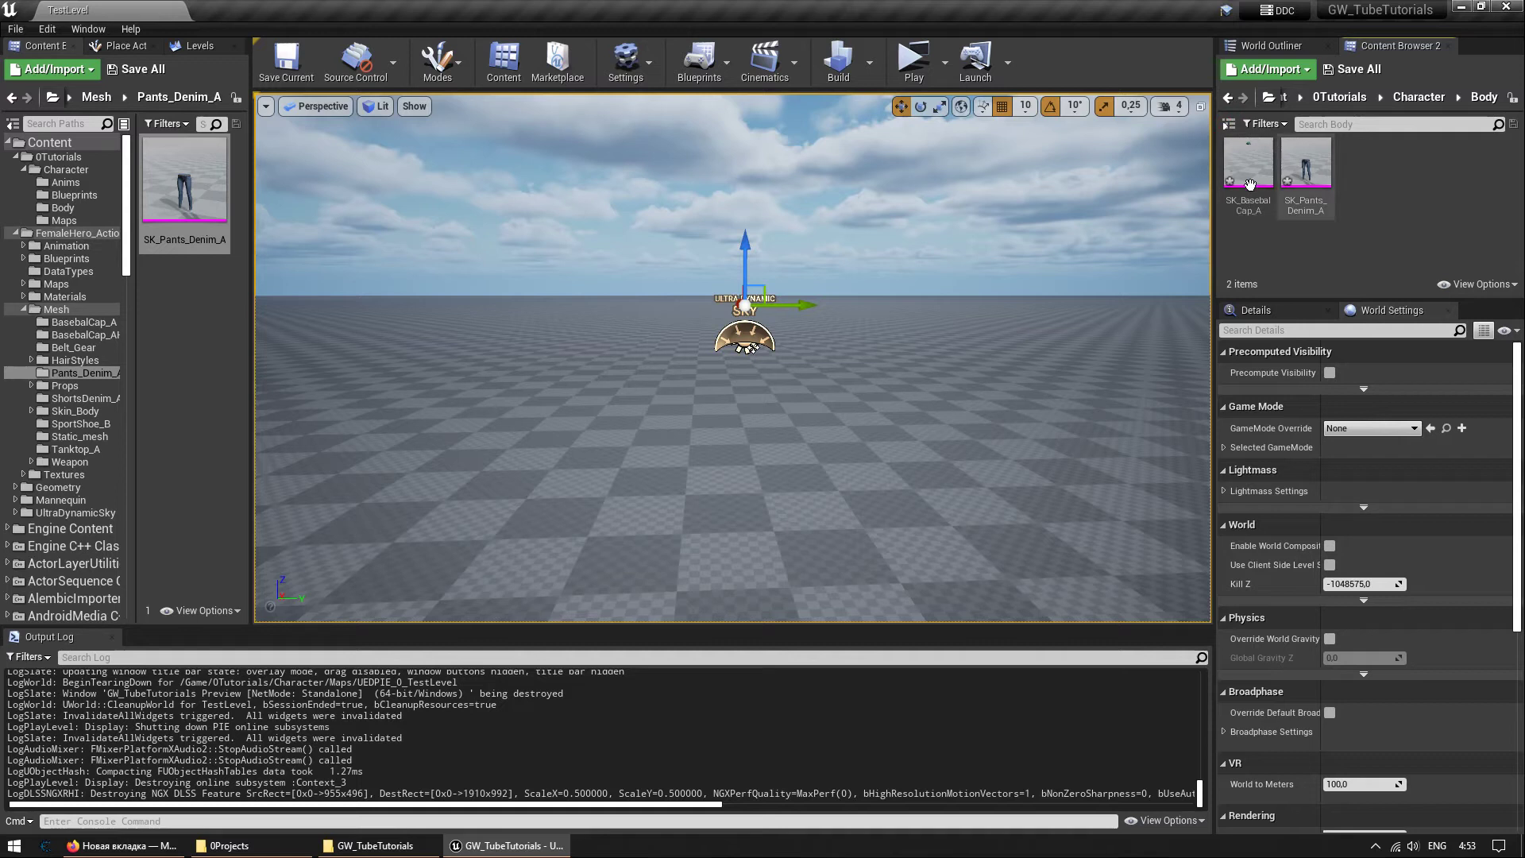
left_click(67, 388)
left_click(71, 398)
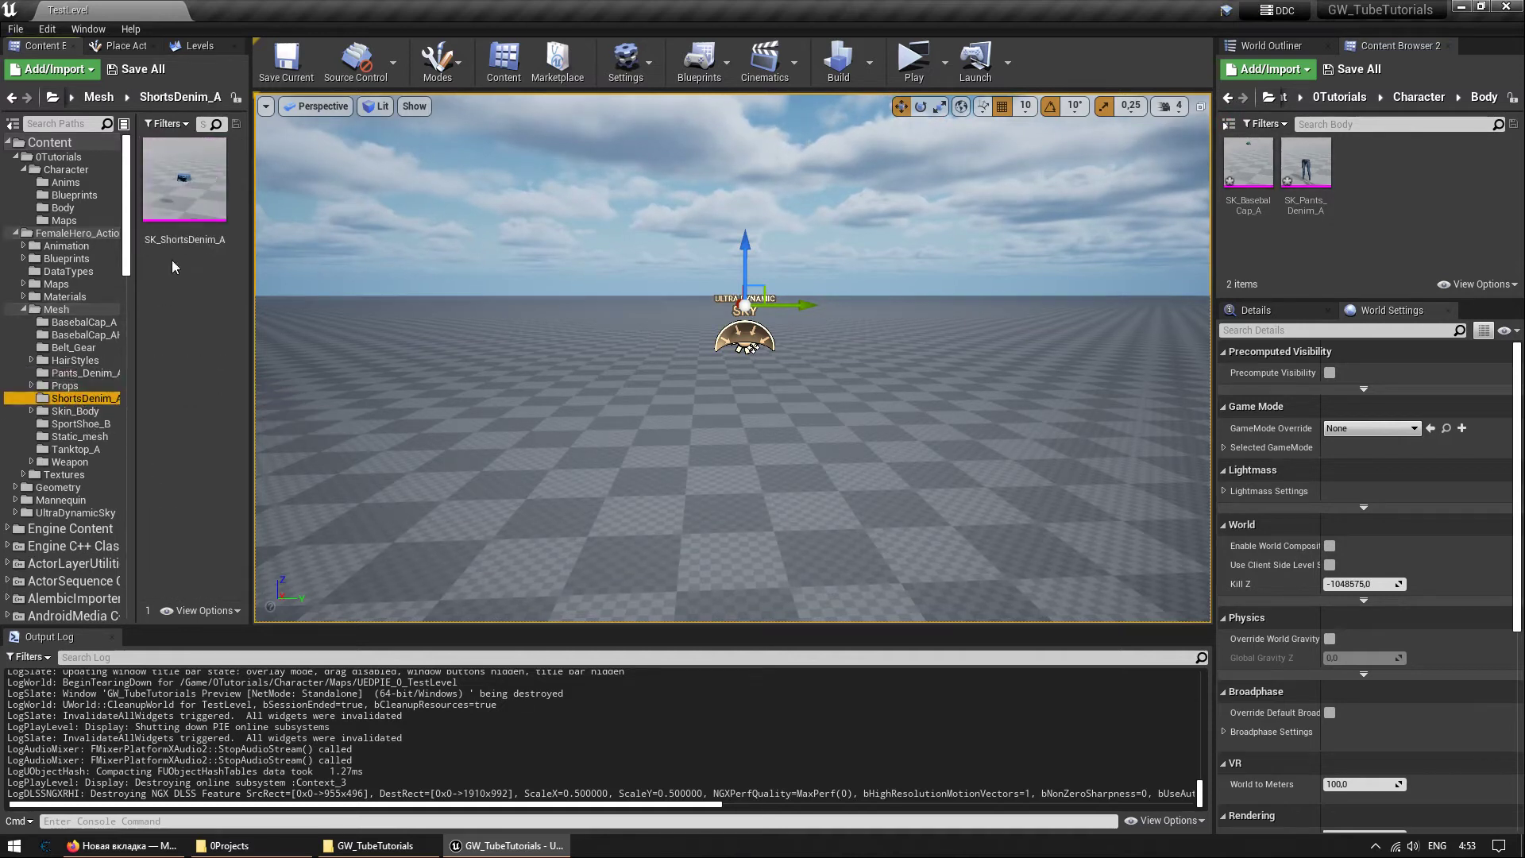
left_click(81, 413)
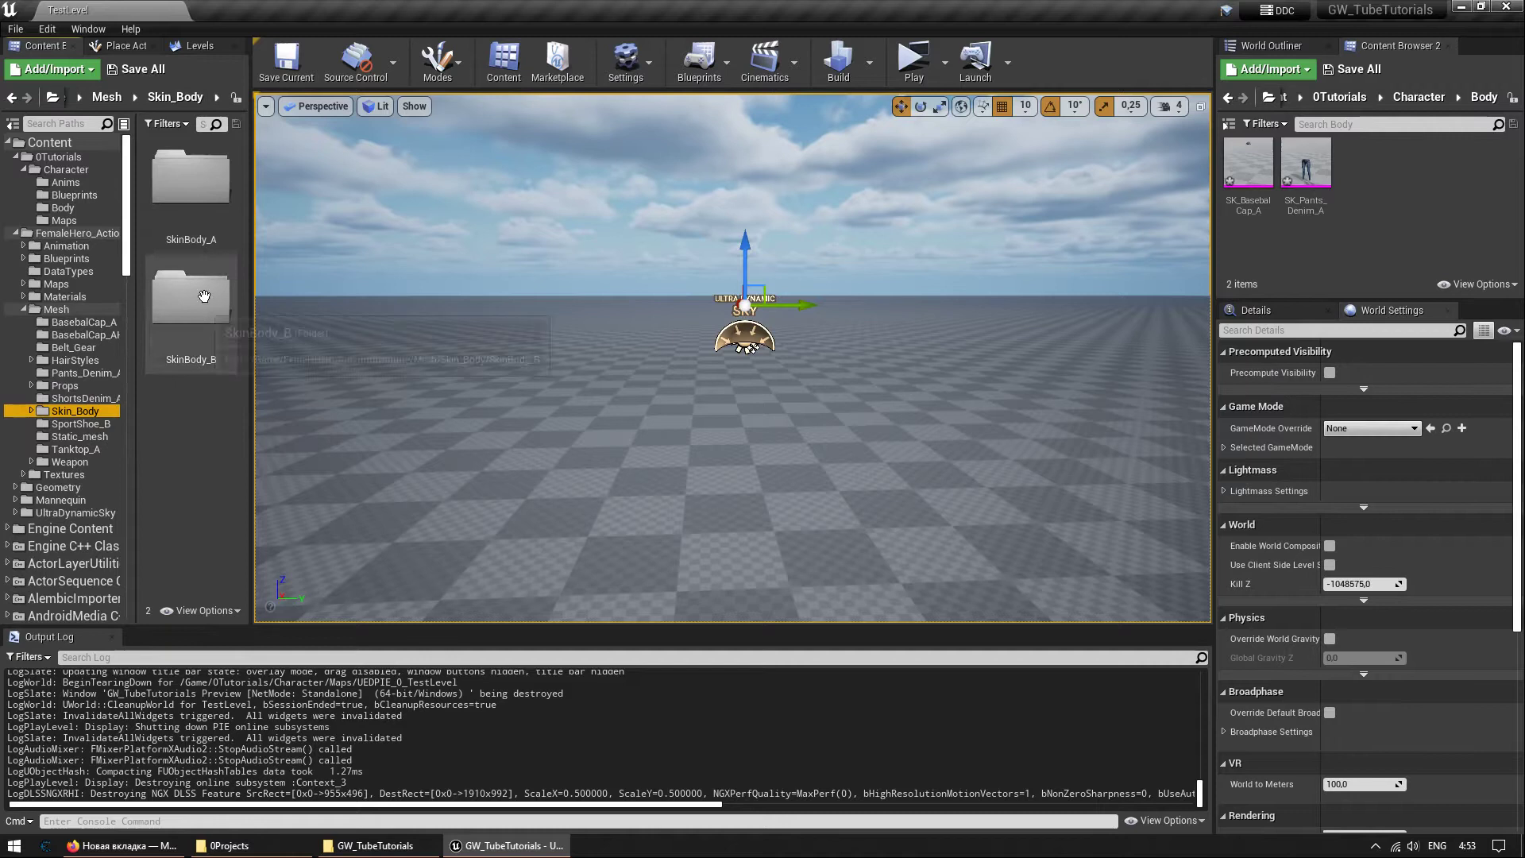
double_click(193, 199)
left_click(184, 302)
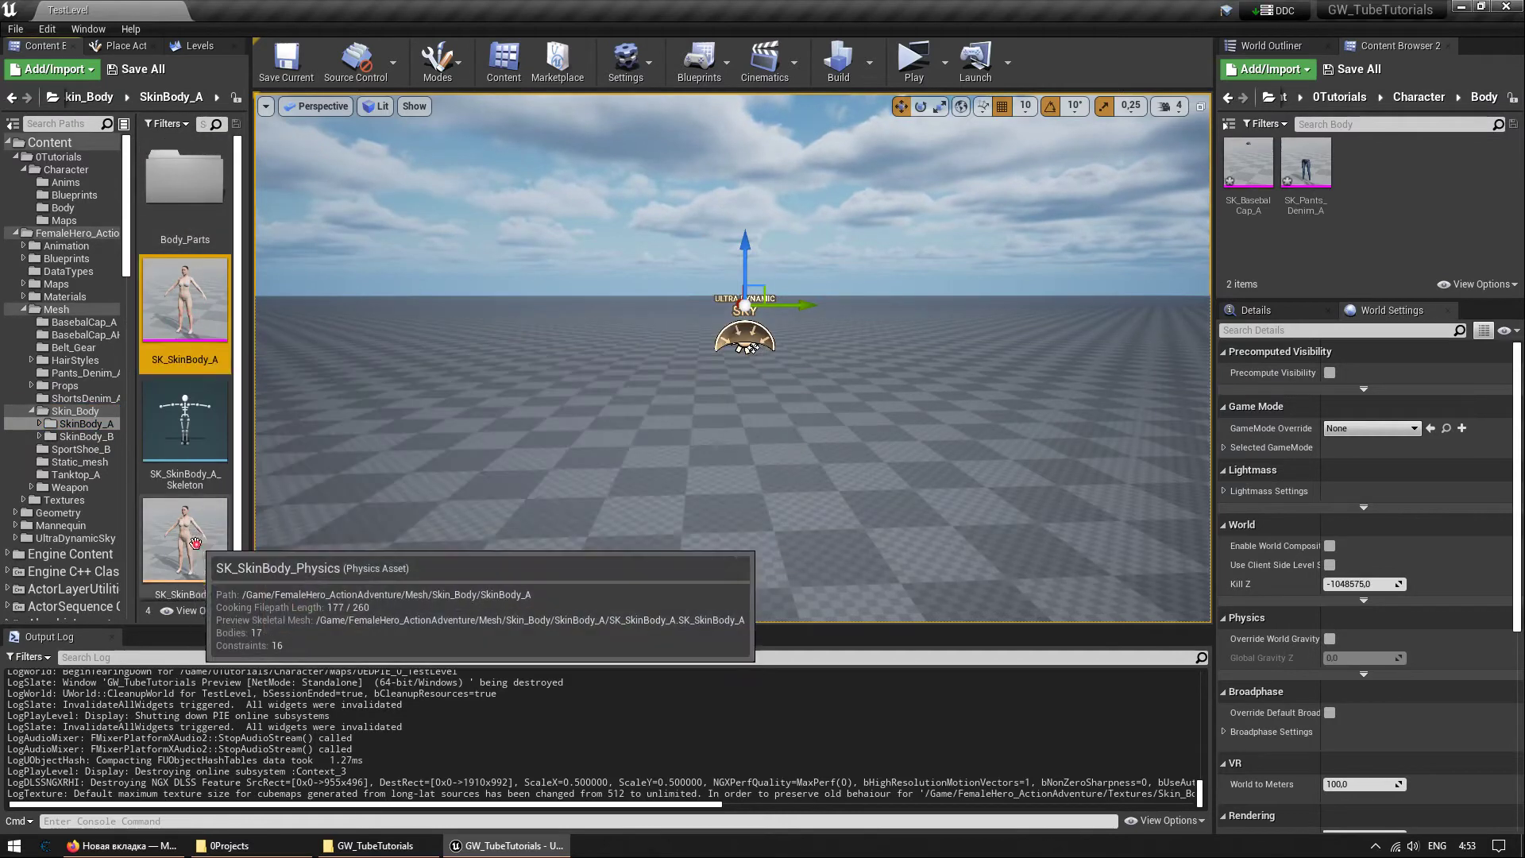
left_click(173, 556, "shift")
scroll(173, 556, "down", 1)
left_click_drag(173, 556, 1402, 234)
left_click(1432, 231)
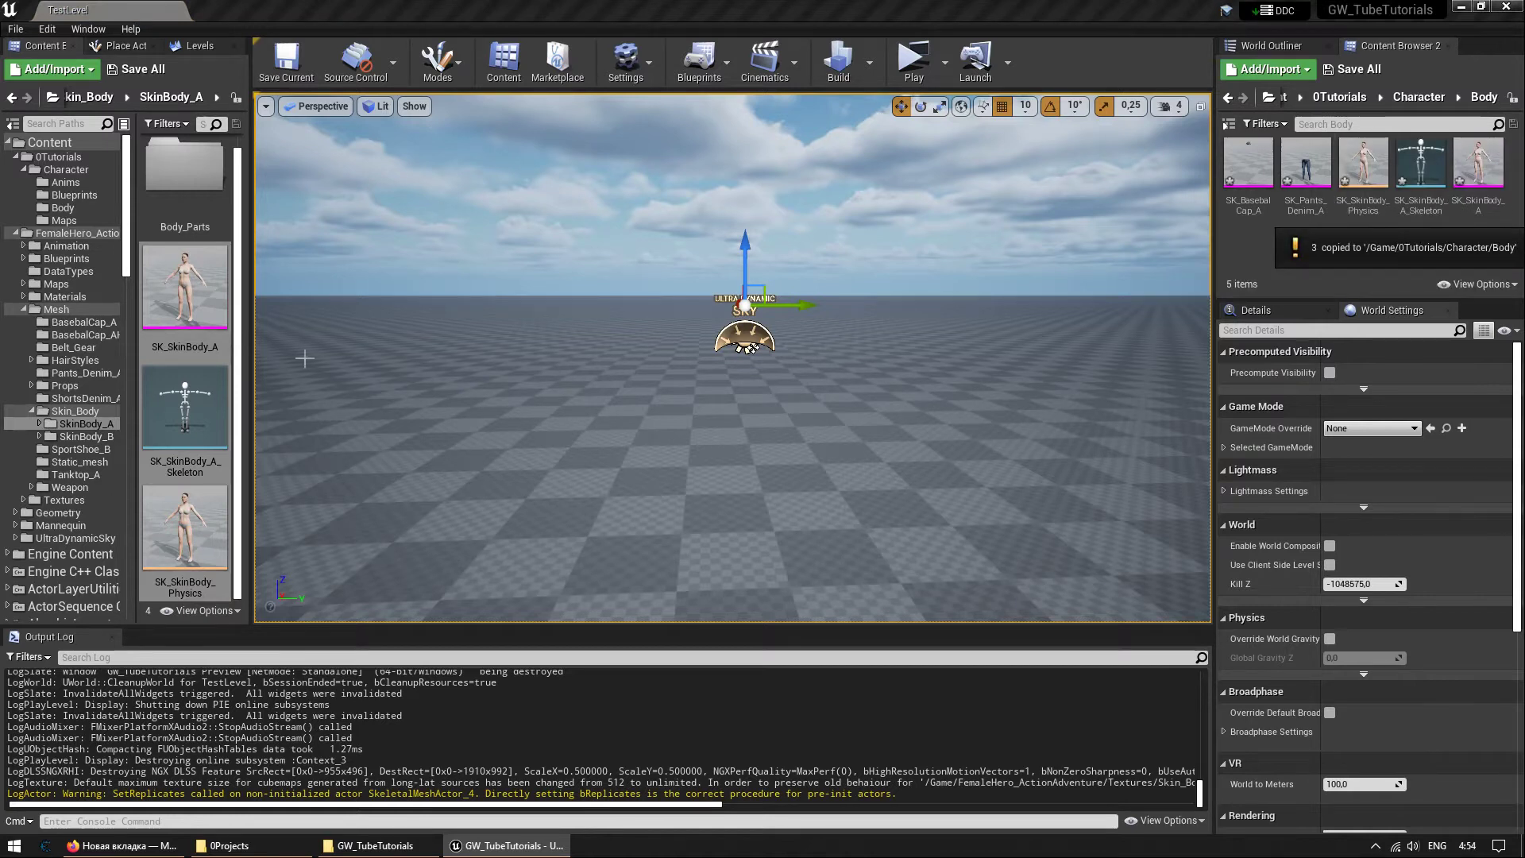
Copy SK_Arms_A_01, SK_Head_A_01 and Sk_Pelvis_A_01 from Body_Parts into Body.
double_click(179, 212)
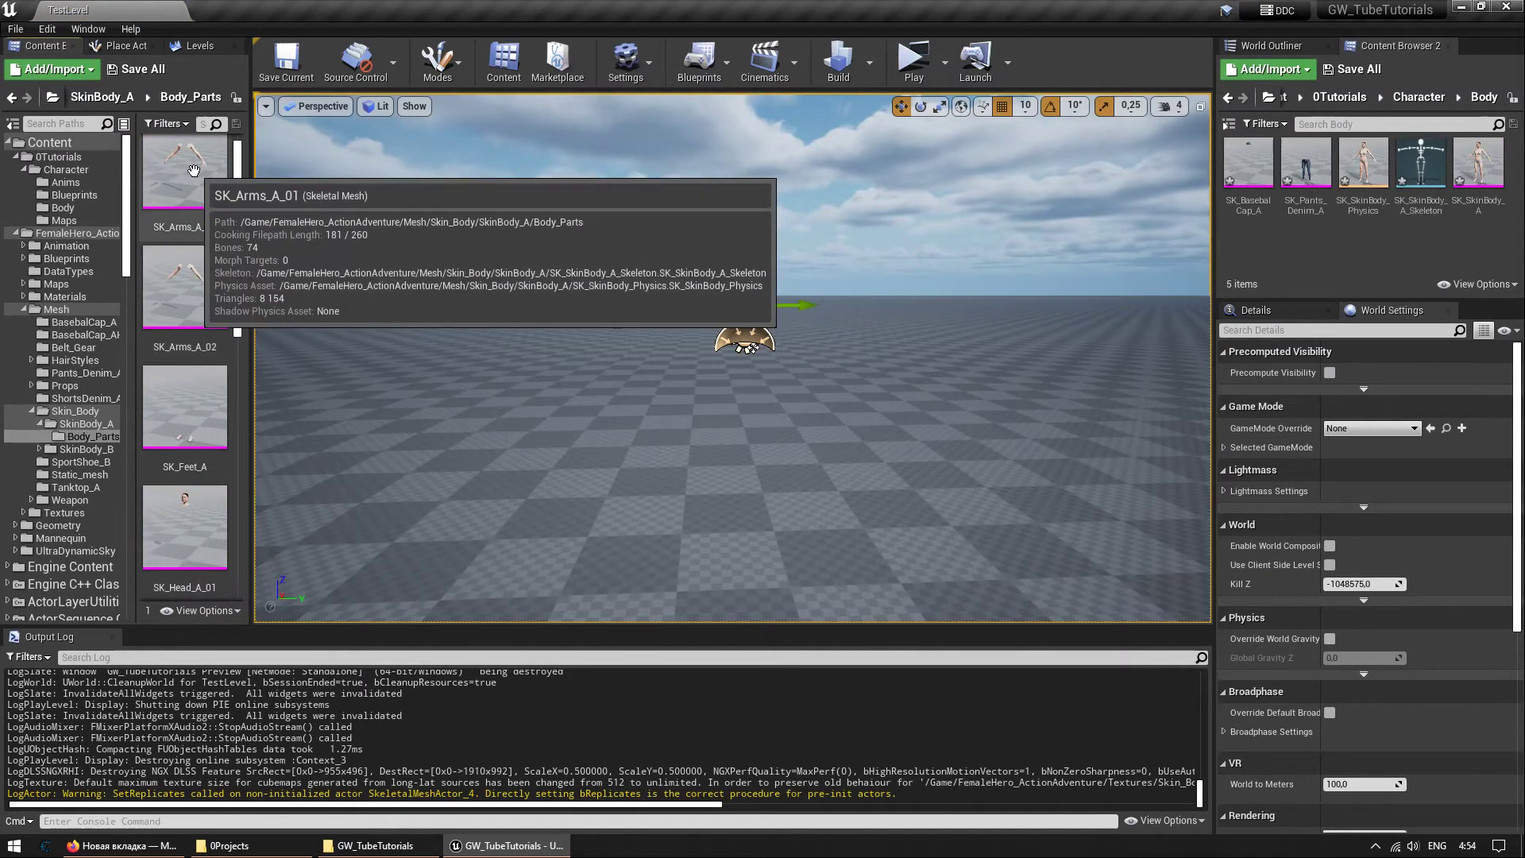
left_click(195, 168)
scroll(199, 477, "down", 2)
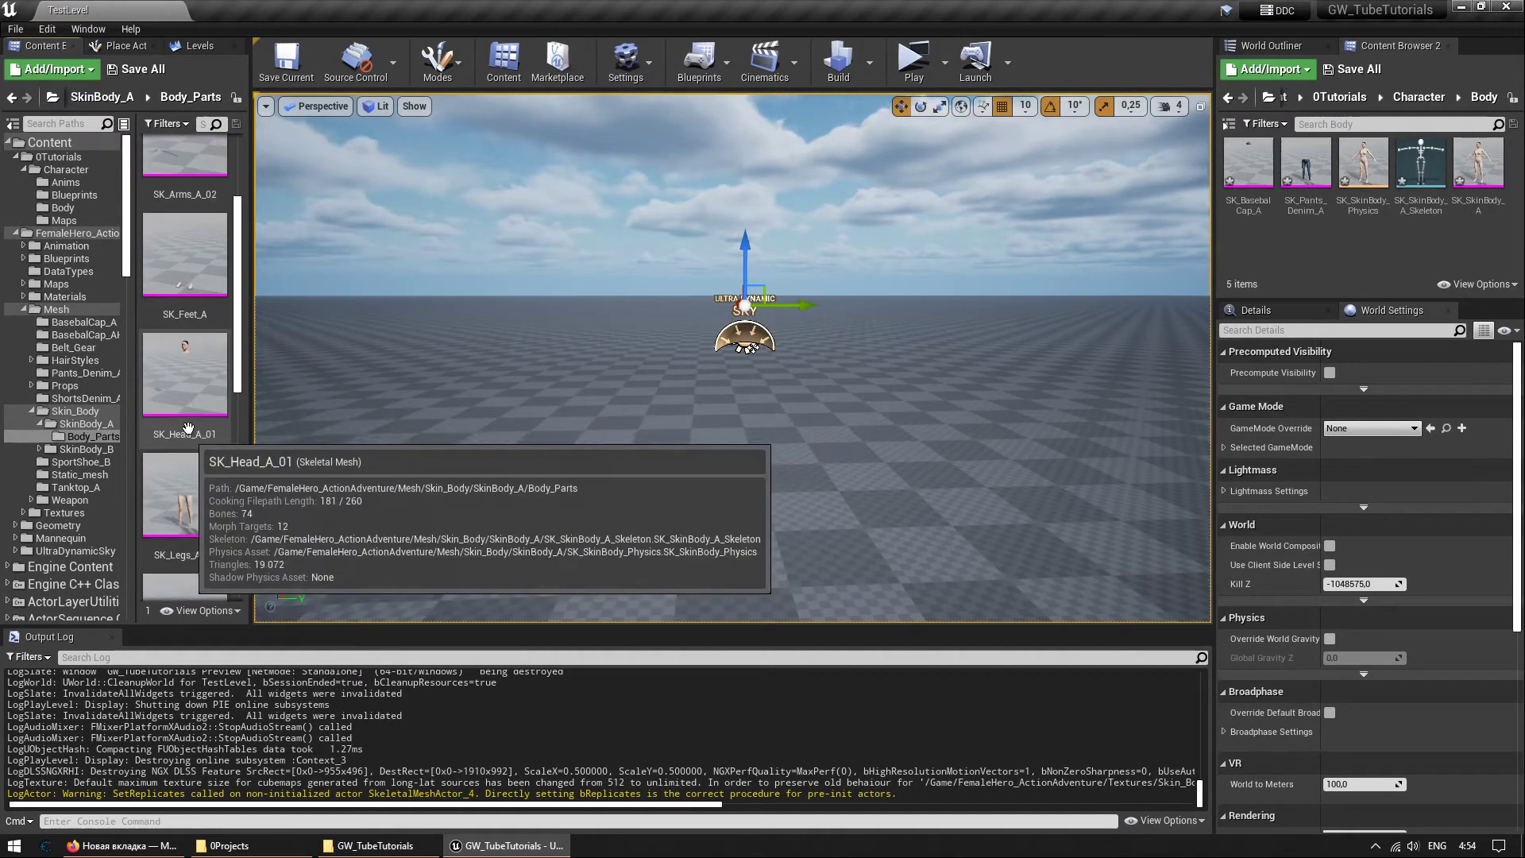
left_click(200, 433)
scroll(201, 445, "down", 5)
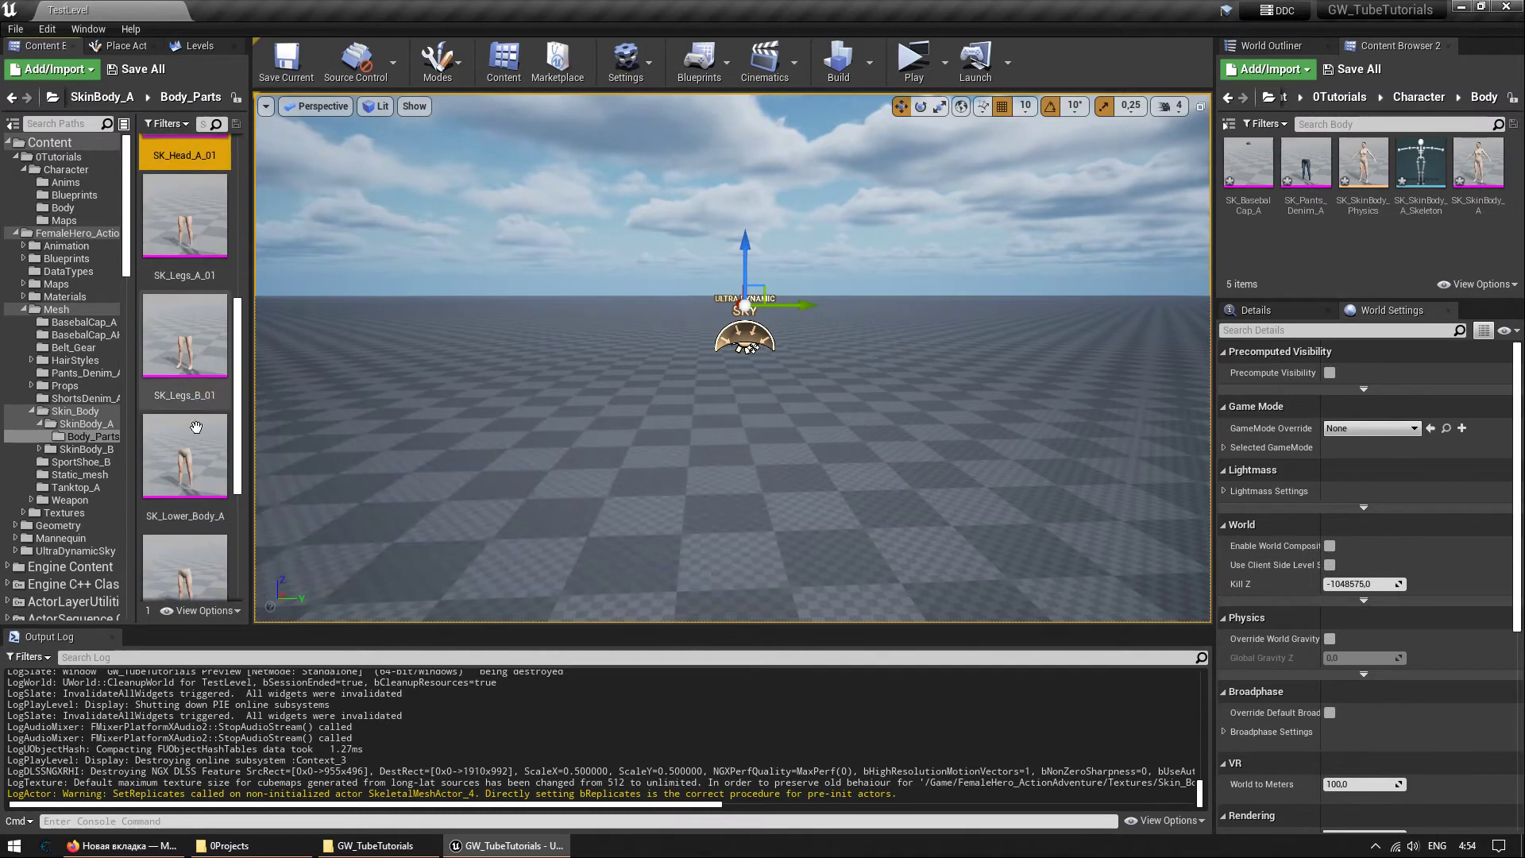
scroll(202, 421, "down", 1)
left_click(198, 461)
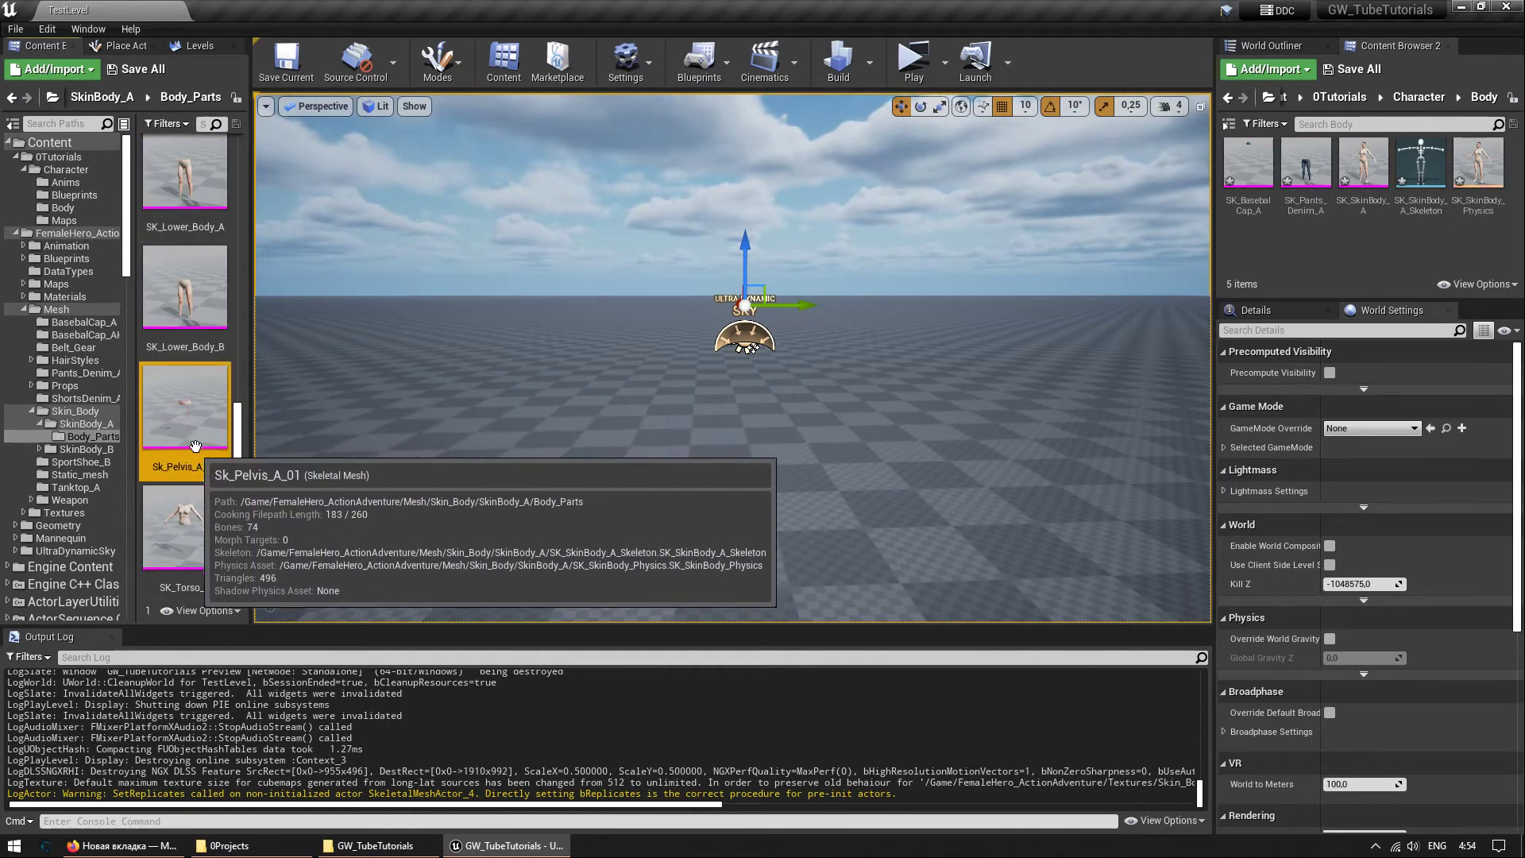
left_click_drag(198, 463, 1399, 248)
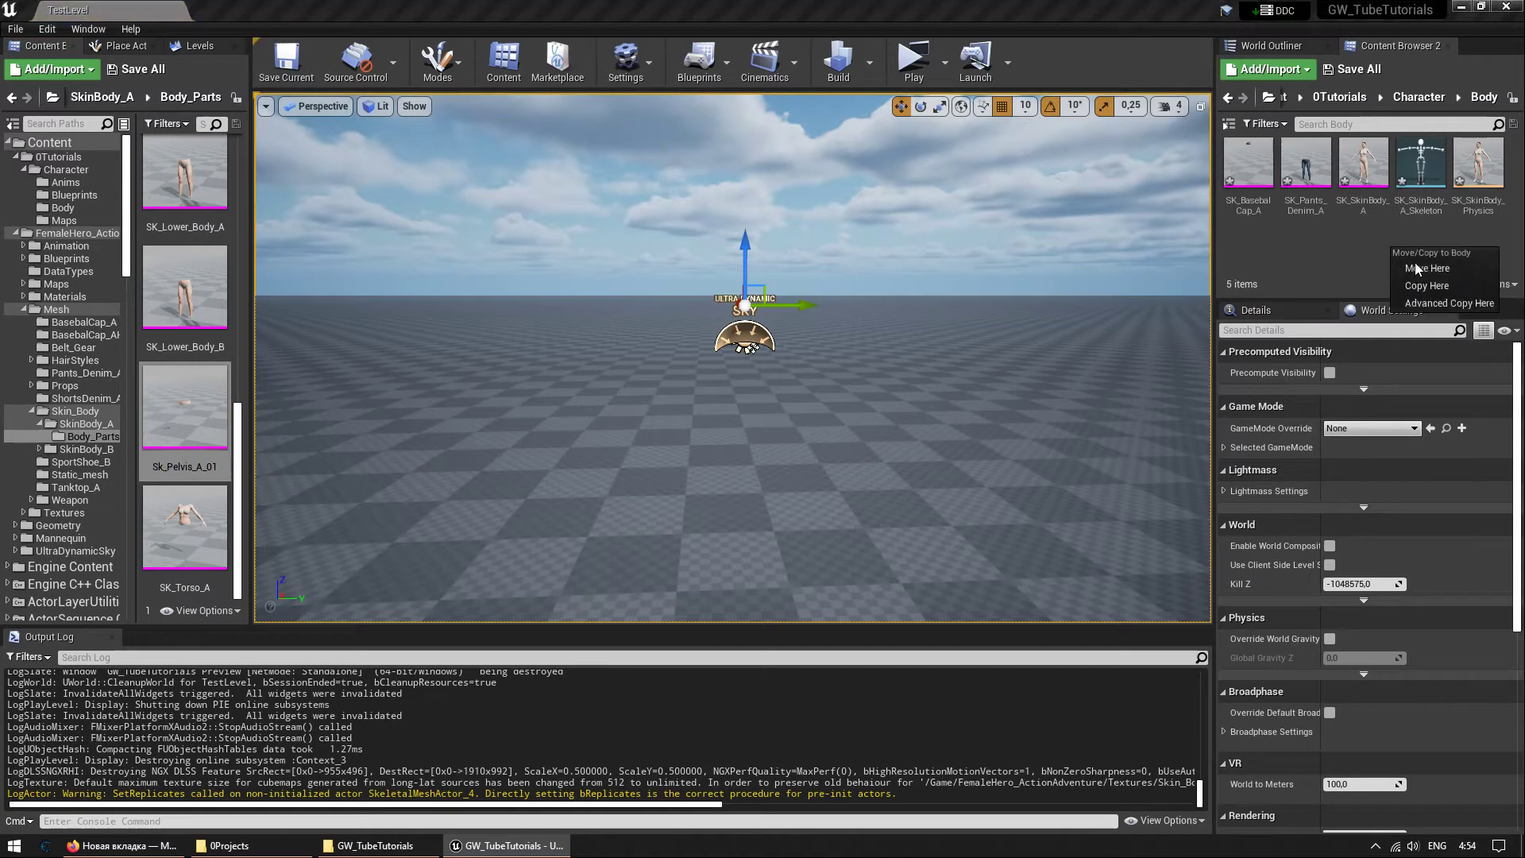
left_click(1439, 288)
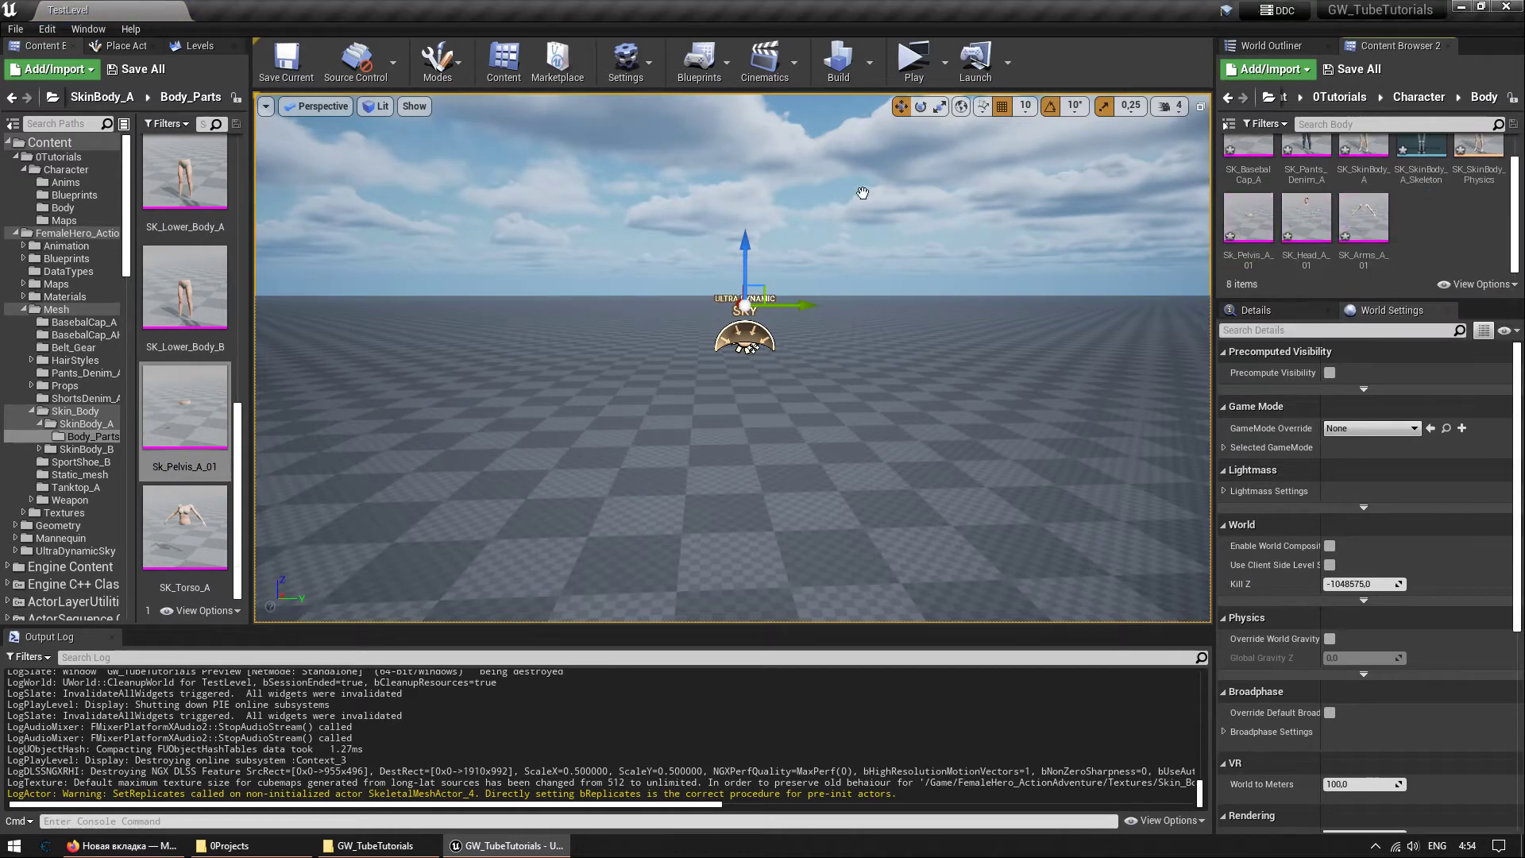
Copy SK_SportShoe_B and SK_Tanktop_A into the Body folder.
left_click(87, 462)
left_click_drag(185, 190, 1476, 226)
left_click(1462, 259)
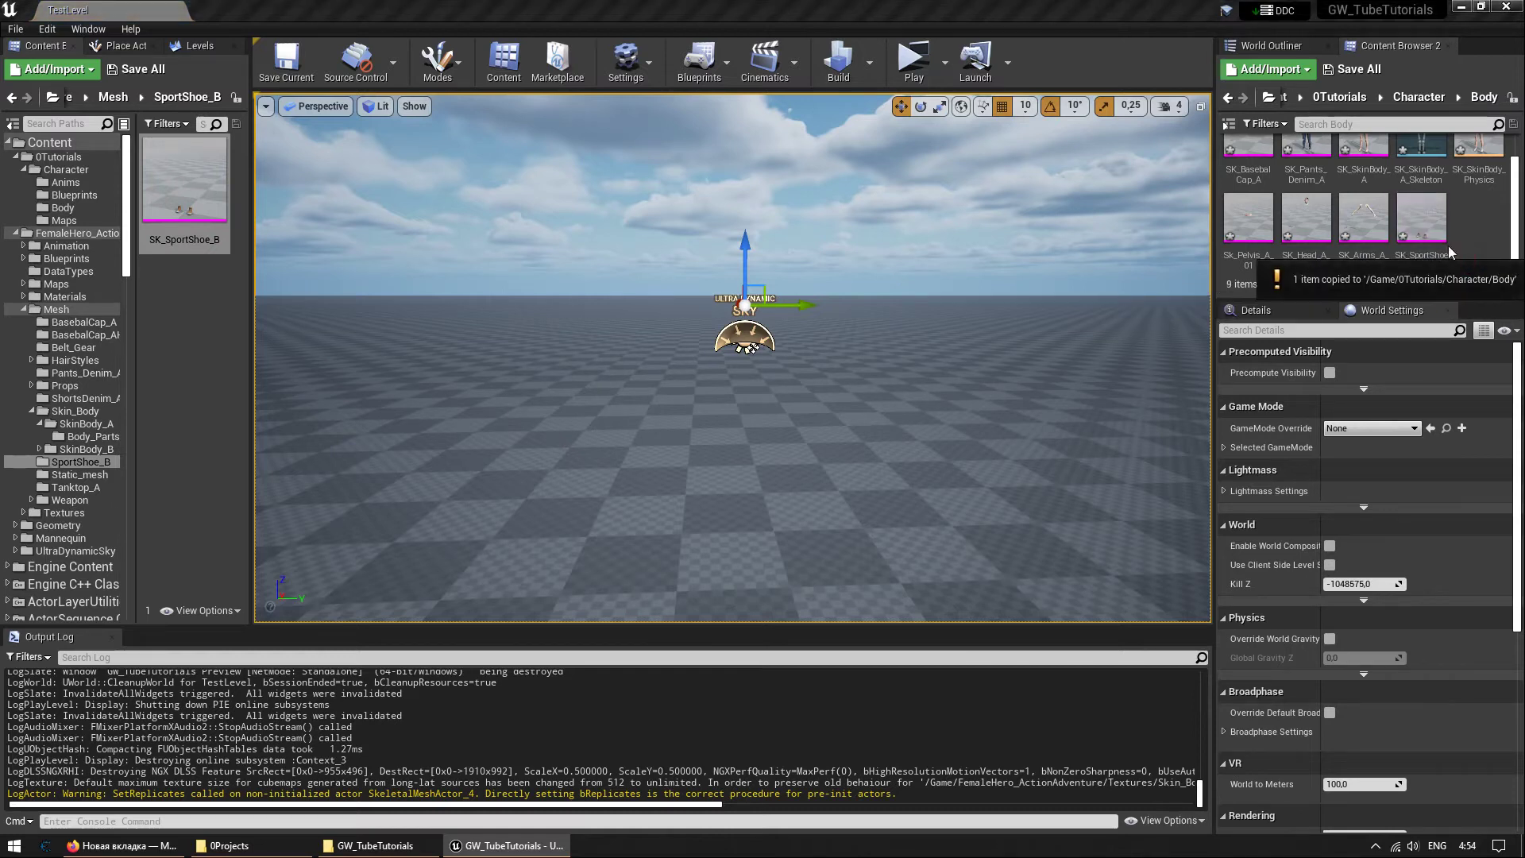
left_click(70, 477)
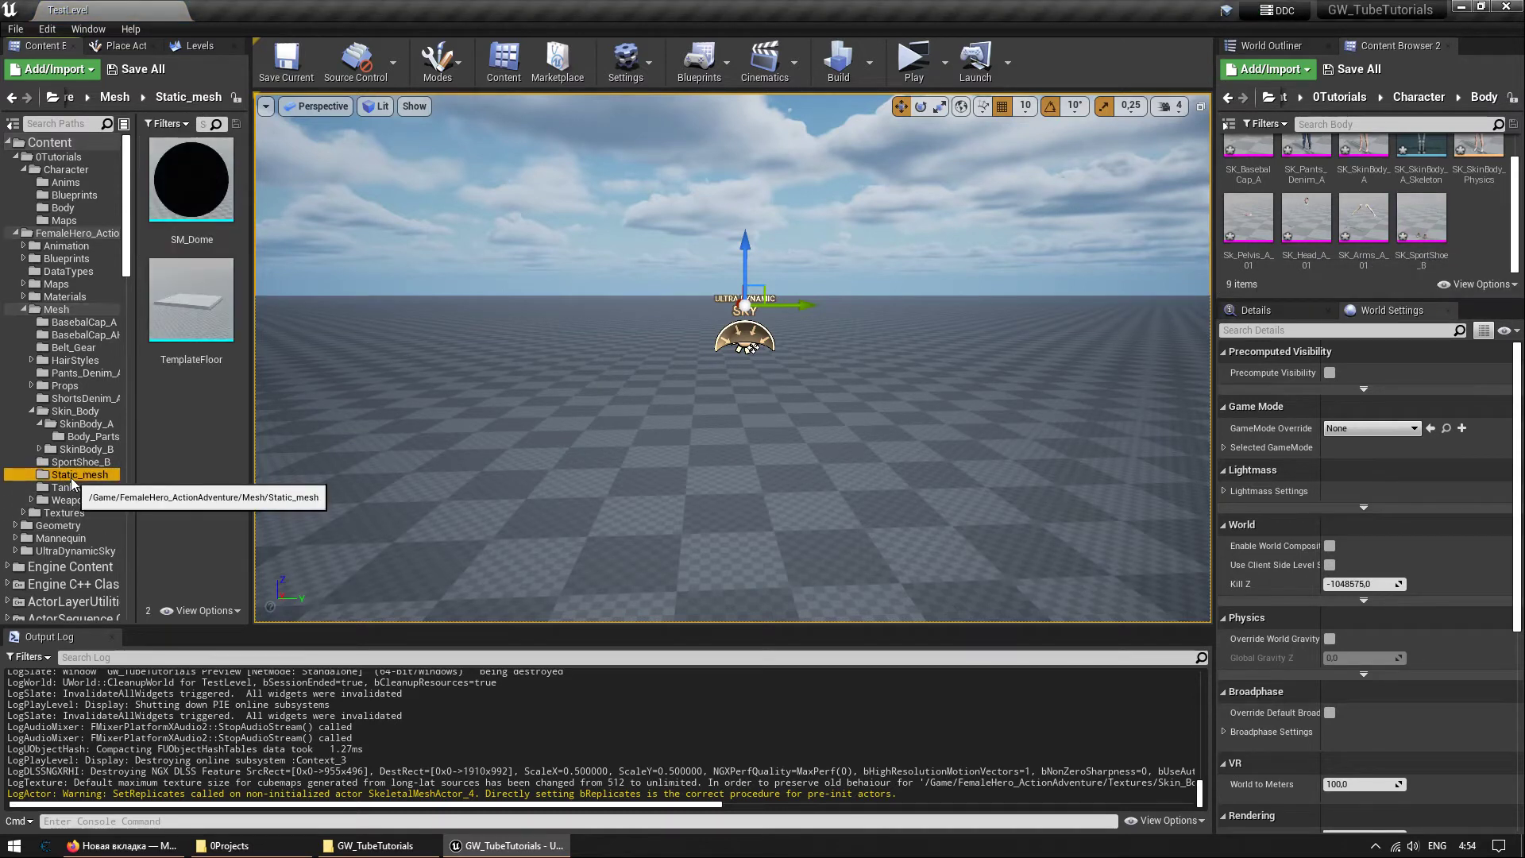
left_click(75, 489)
left_click_drag(184, 179, 1479, 232)
left_click(1459, 270)
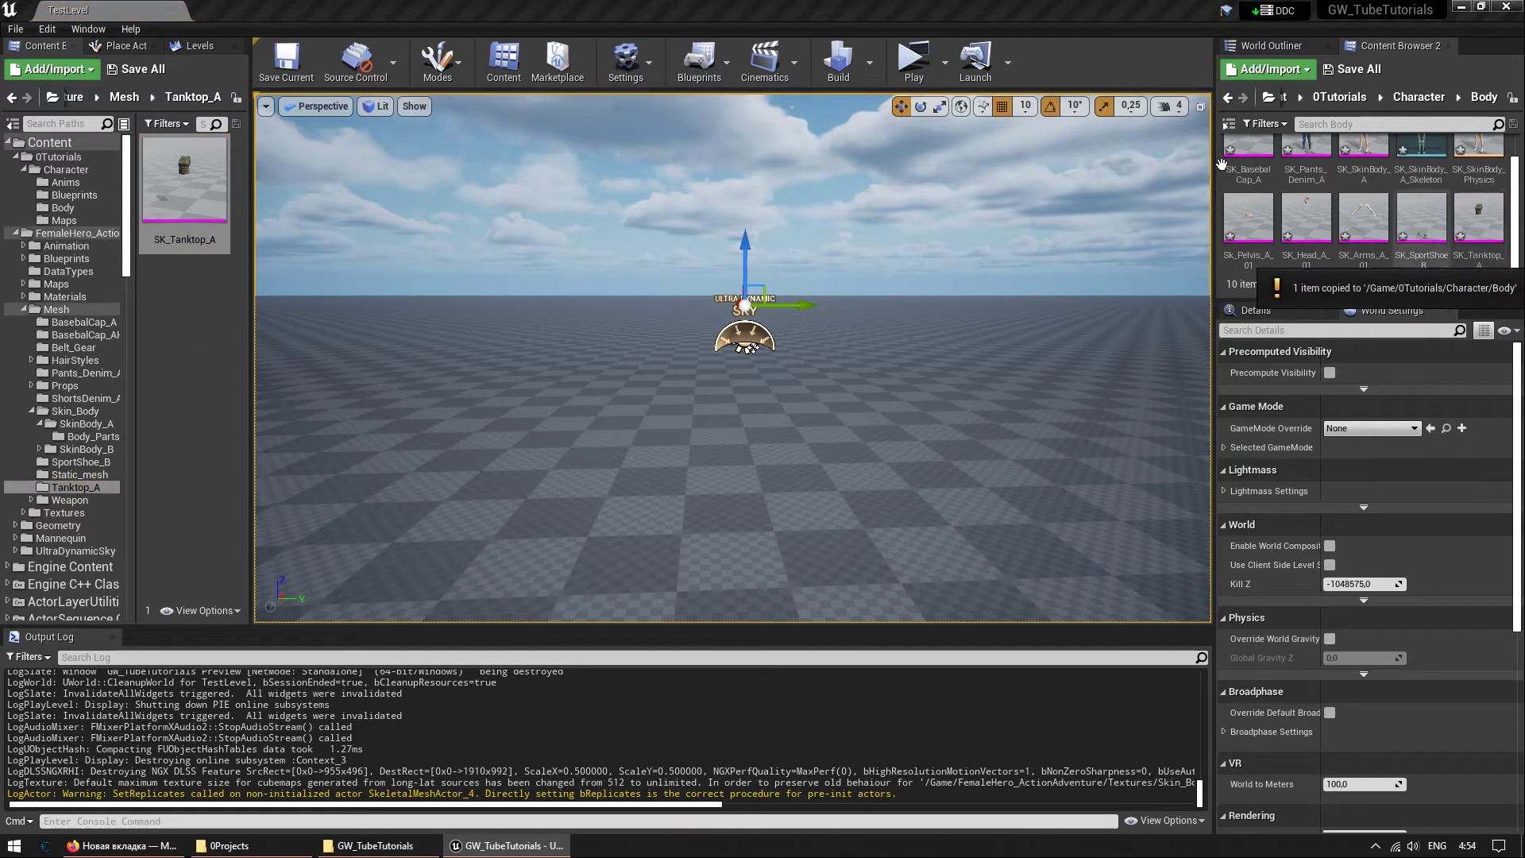
Save the ten copied Body assets, collapse FemaleHero_ActionAdventure, and return to root Content.
left_click(133, 72)
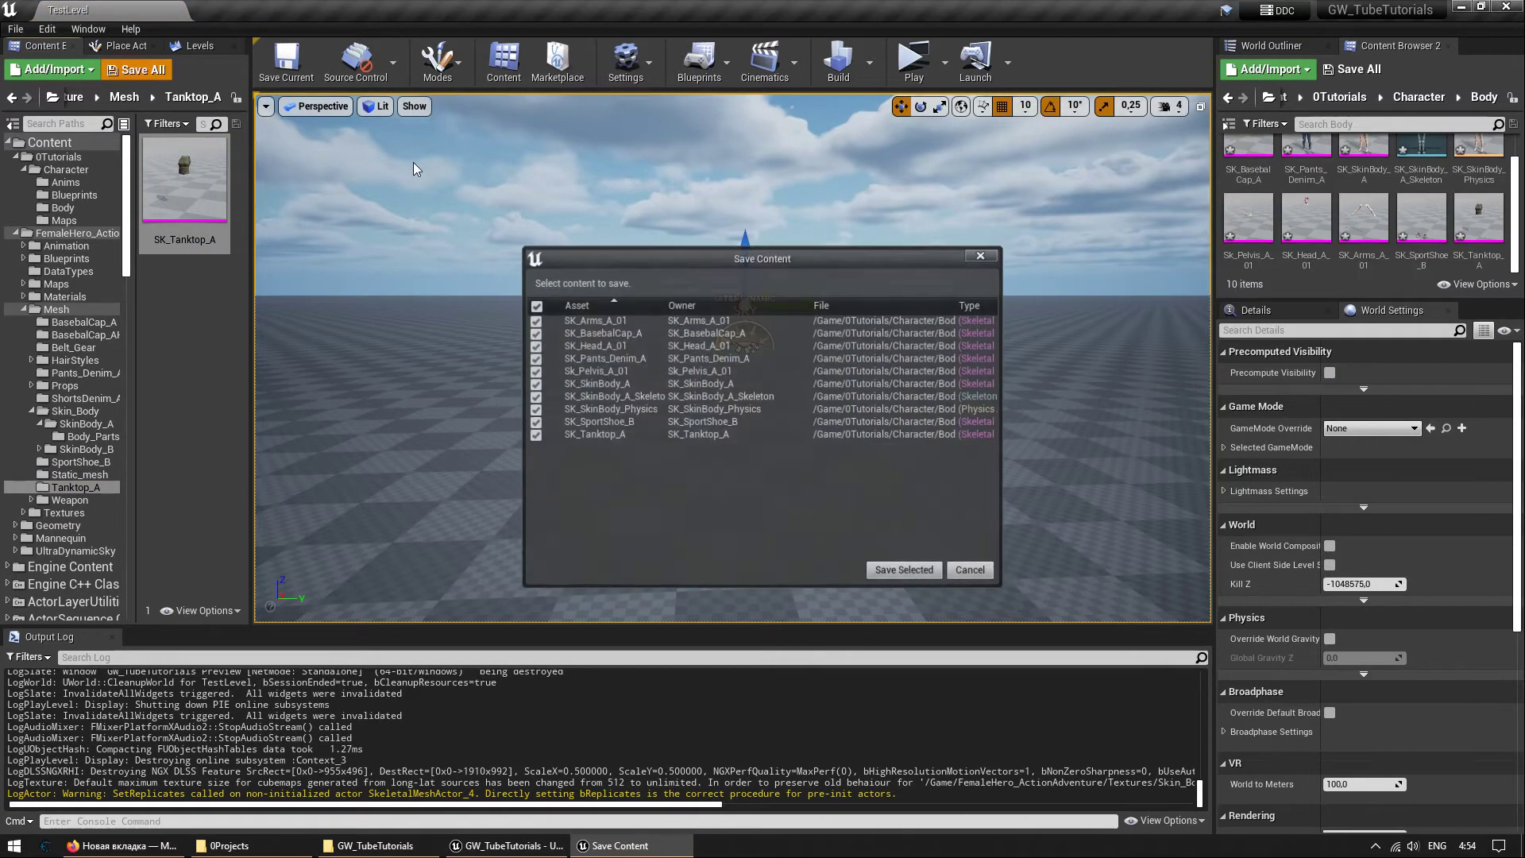
left_click(905, 568)
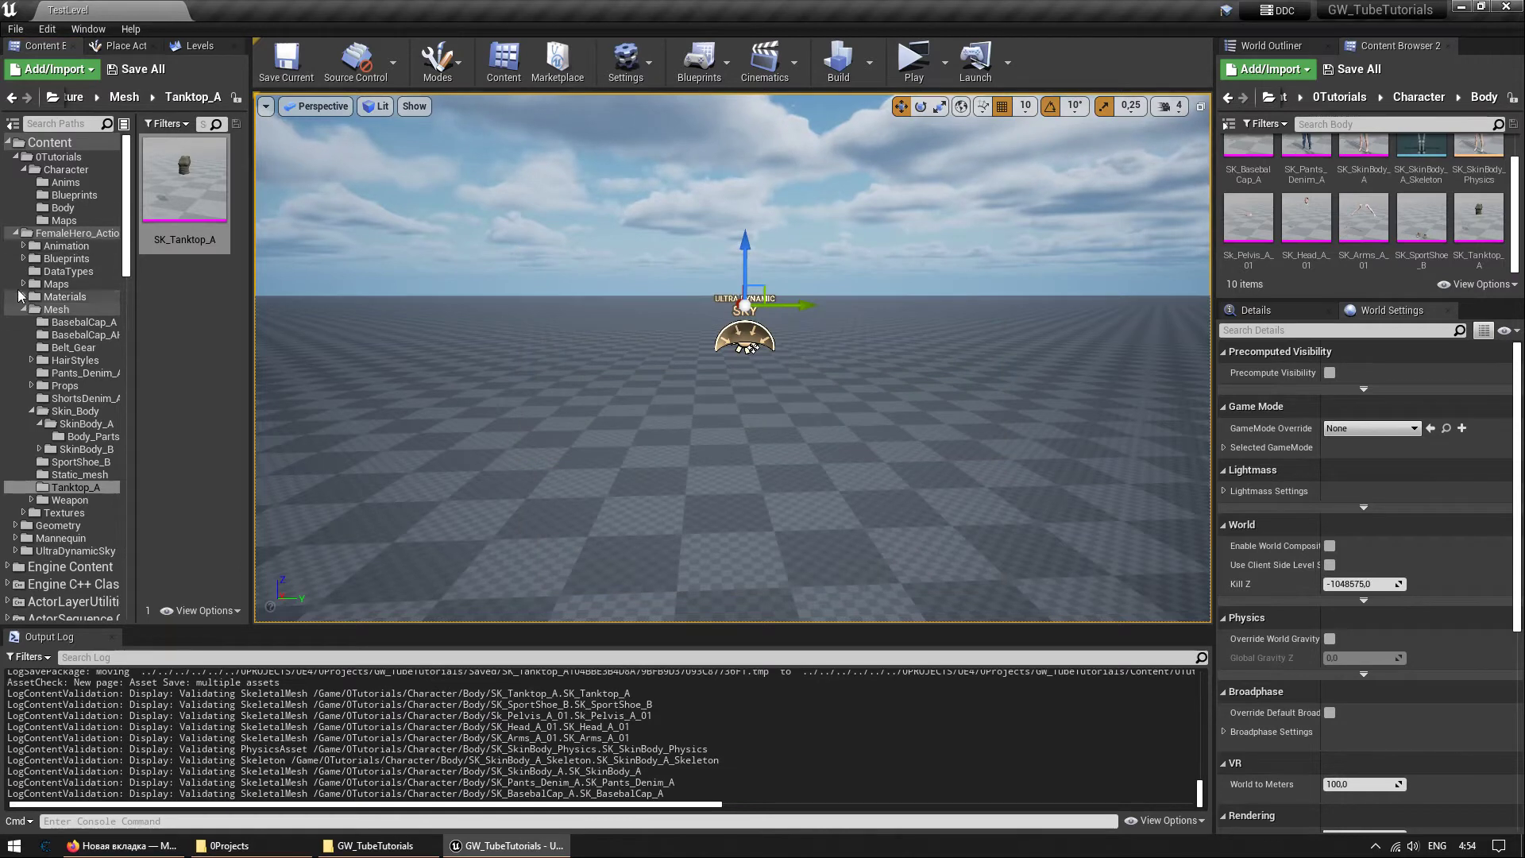
double_click(20, 233)
left_click(1324, 208)
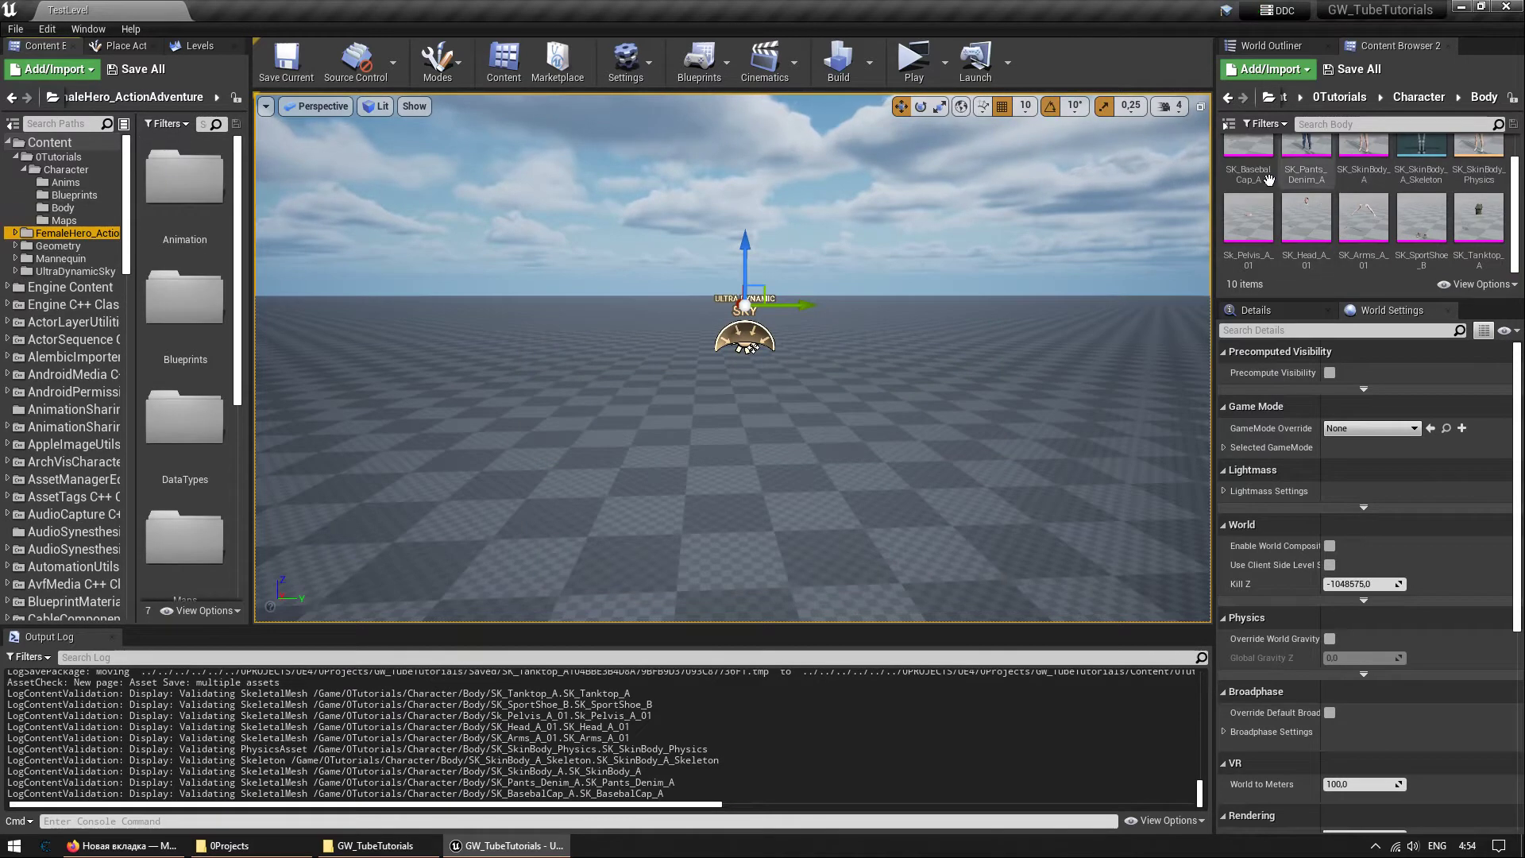
scroll(1324, 208, "up", 1)
left_click(1249, 167)
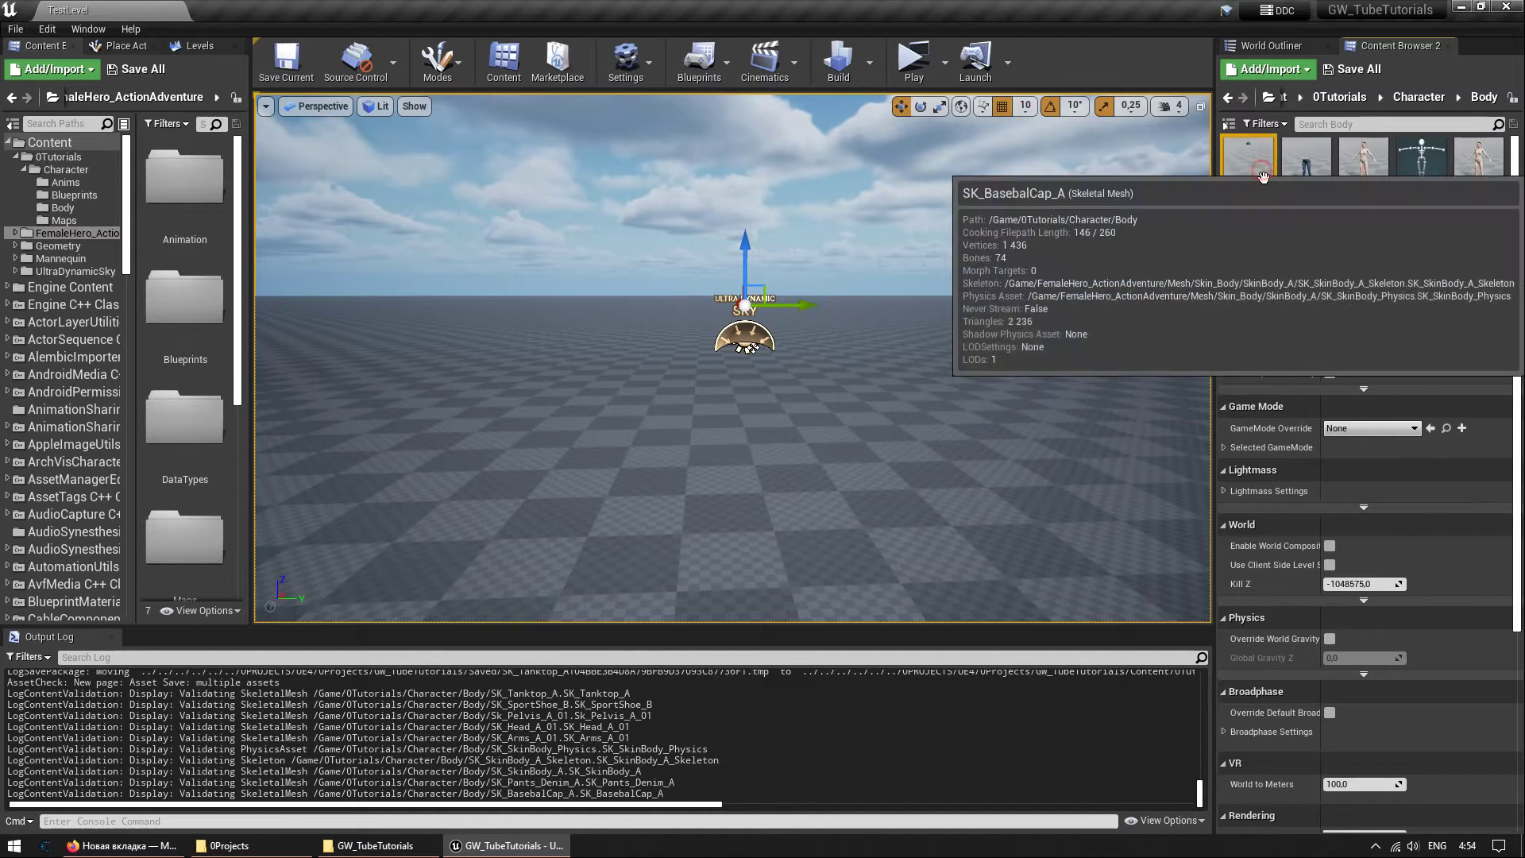
left_click(49, 142)
Add the Third Person feature pack through Add Content, then close that window.
left_click(54, 72)
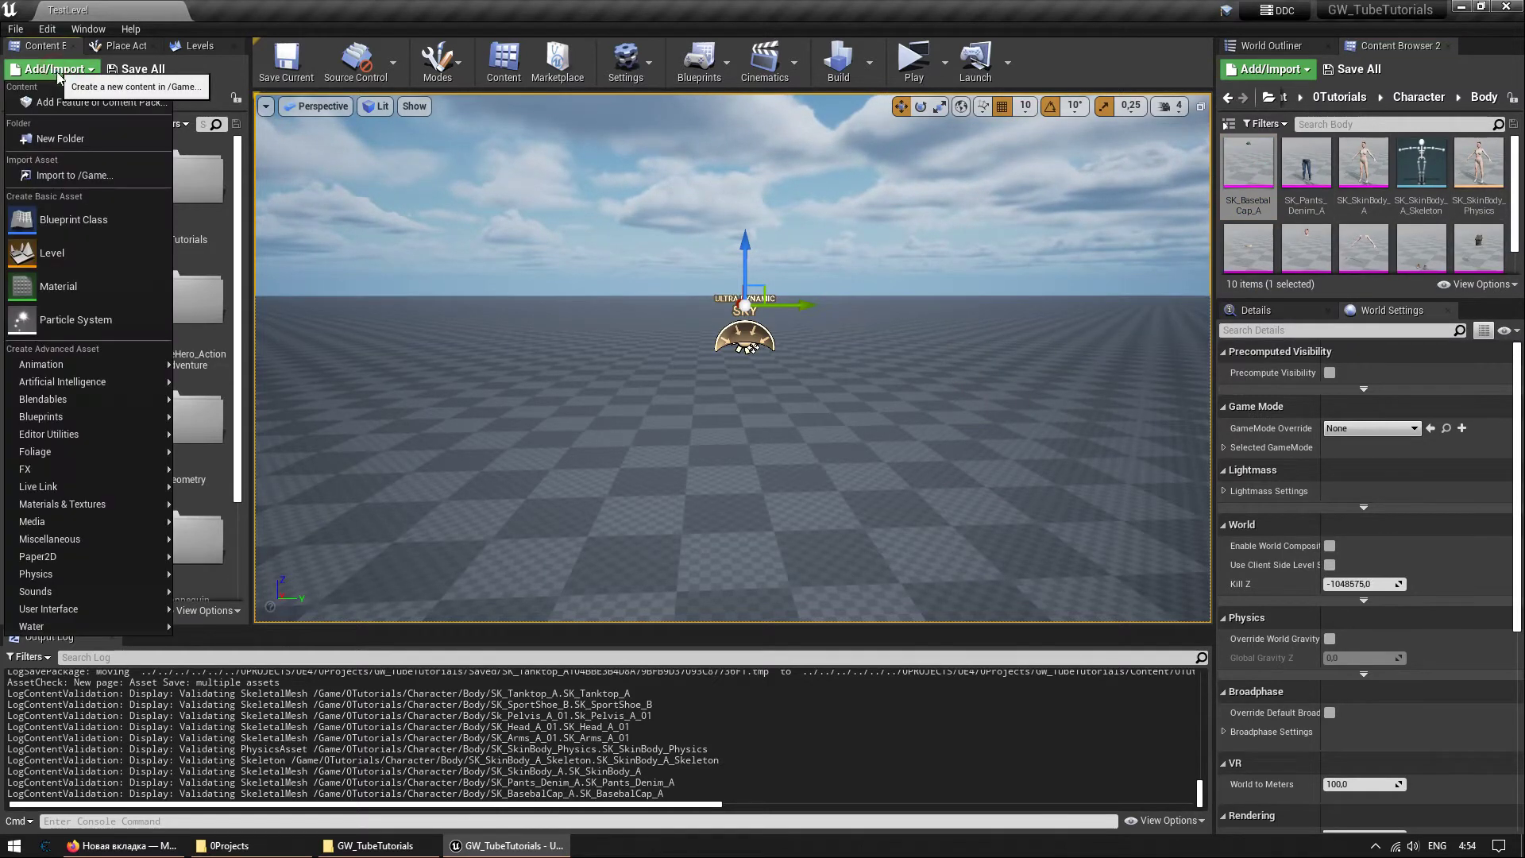
left_click(73, 99)
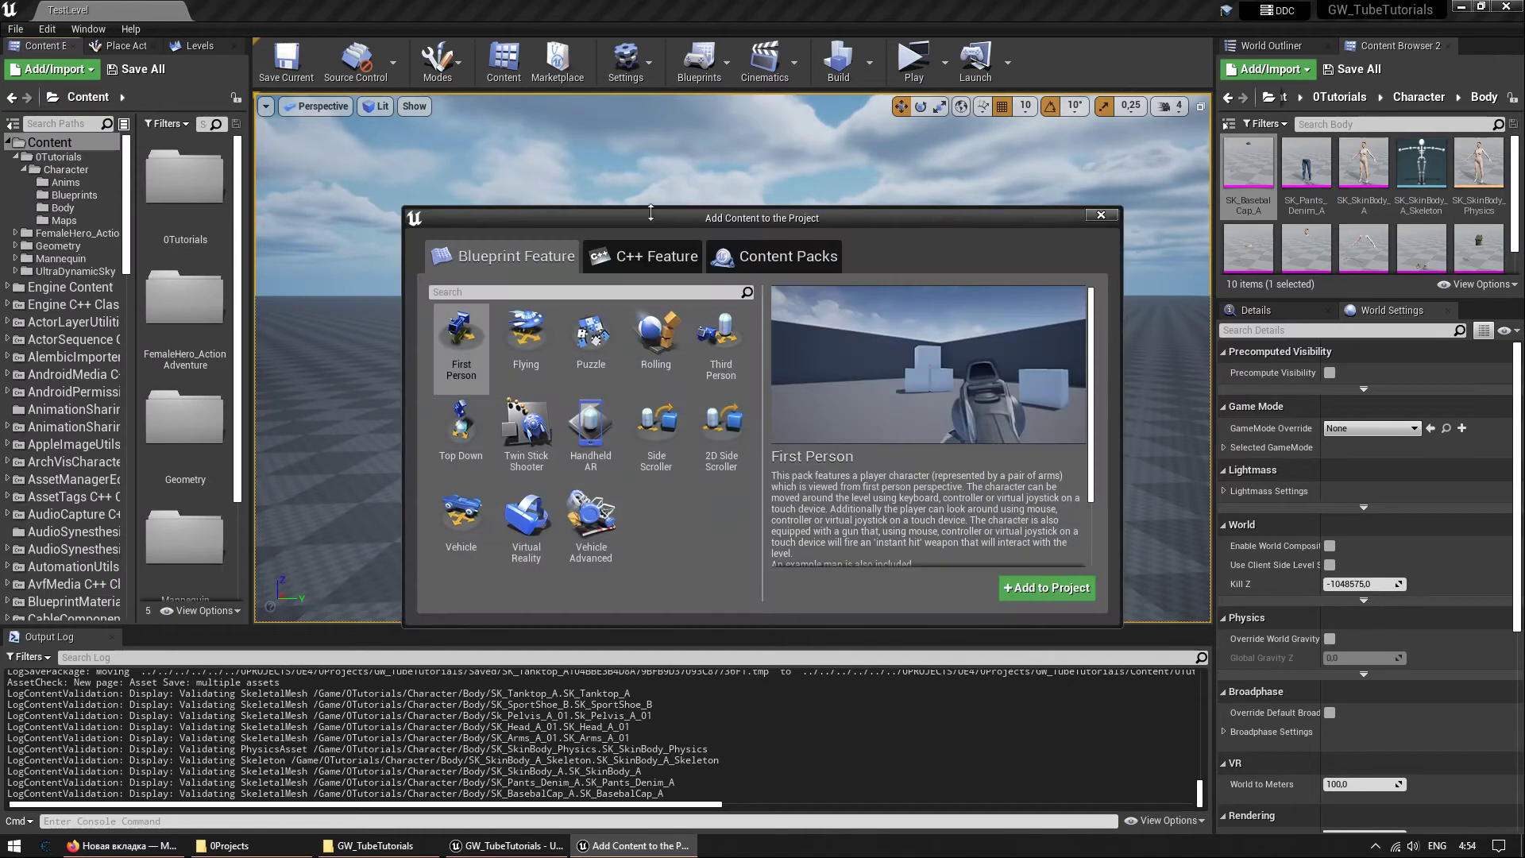
left_click(726, 343)
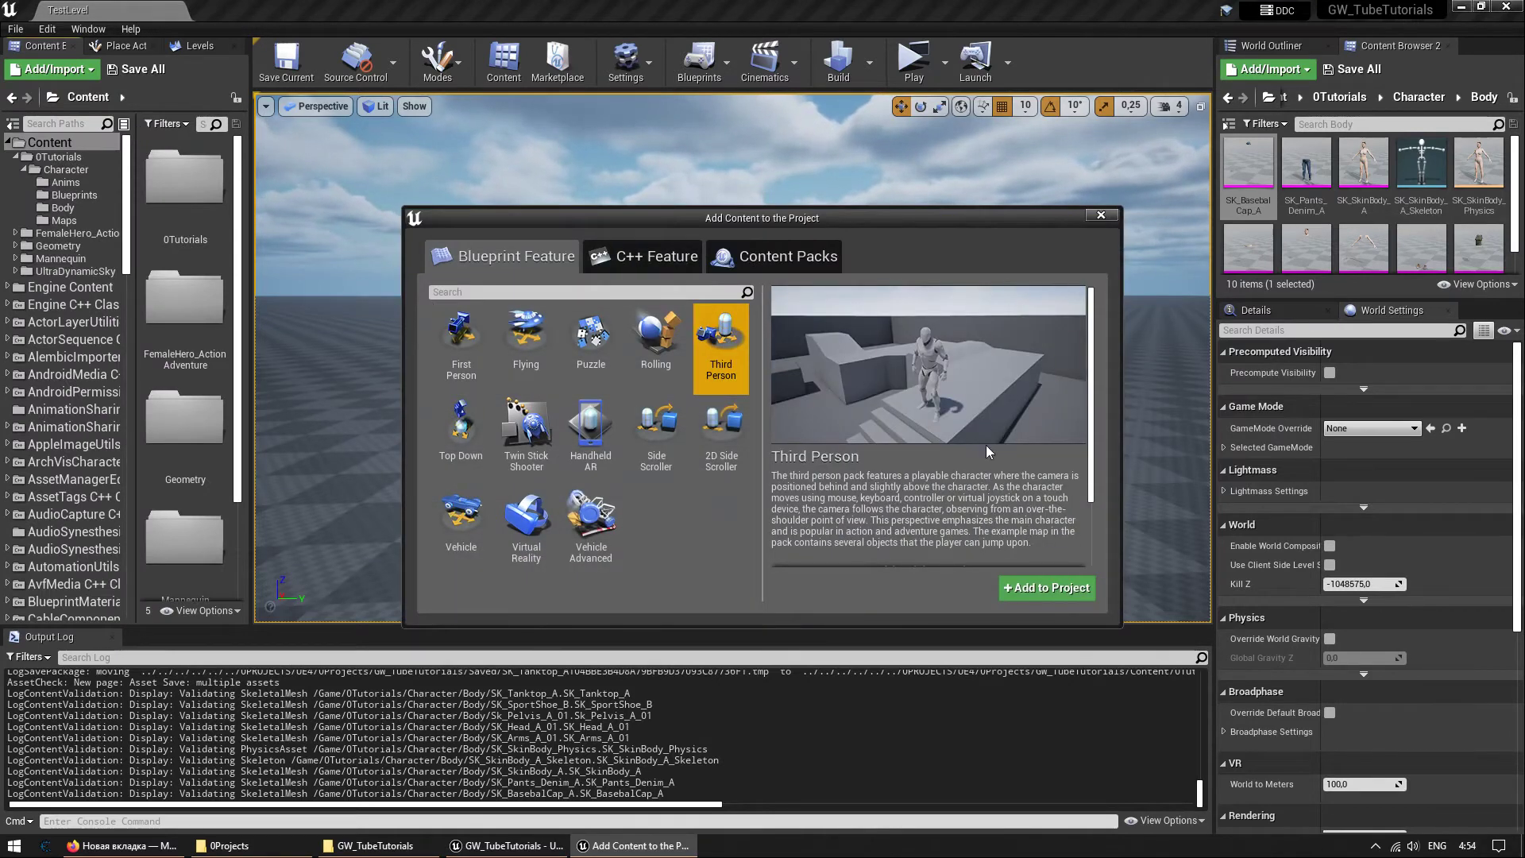
left_click(1034, 589)
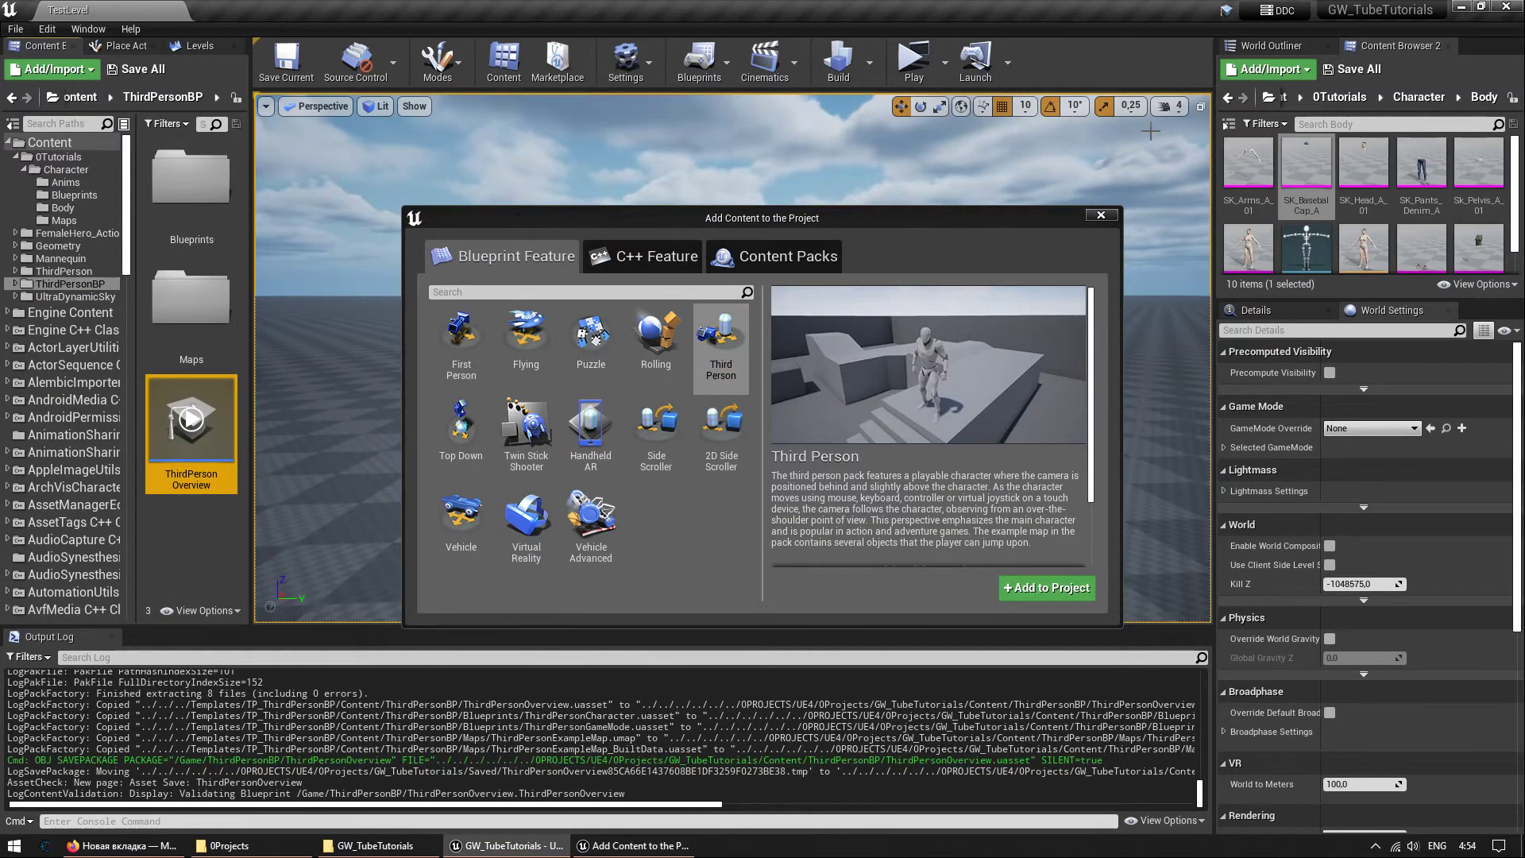
left_click(1103, 217)
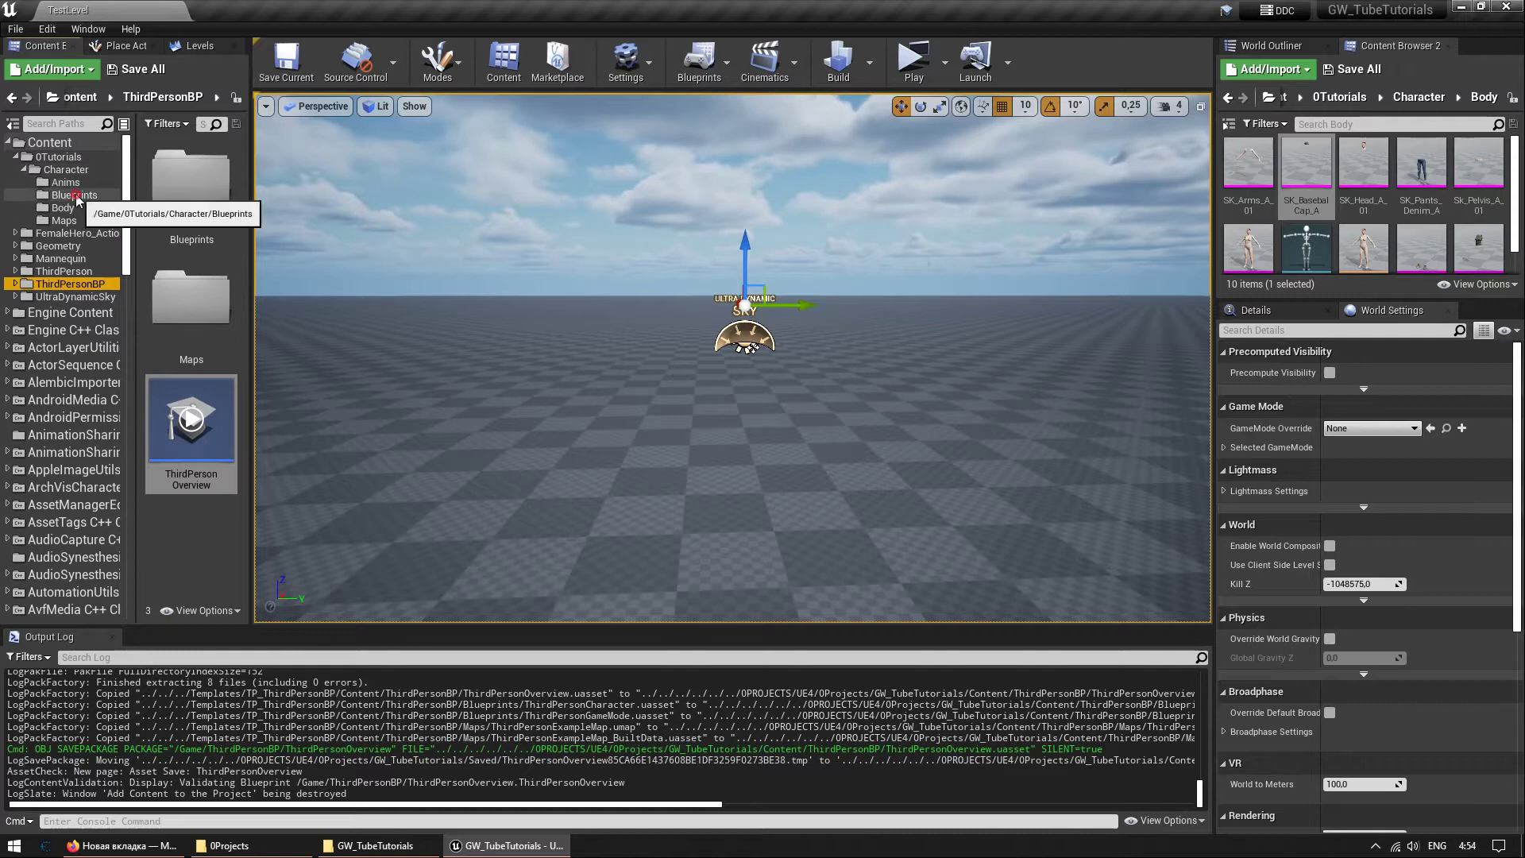
Move ThirdPersonCharacter and ThirdPersonGameMode from ThirdPersonBP into Character/Blueprints.
left_click(74, 194)
left_click(75, 284)
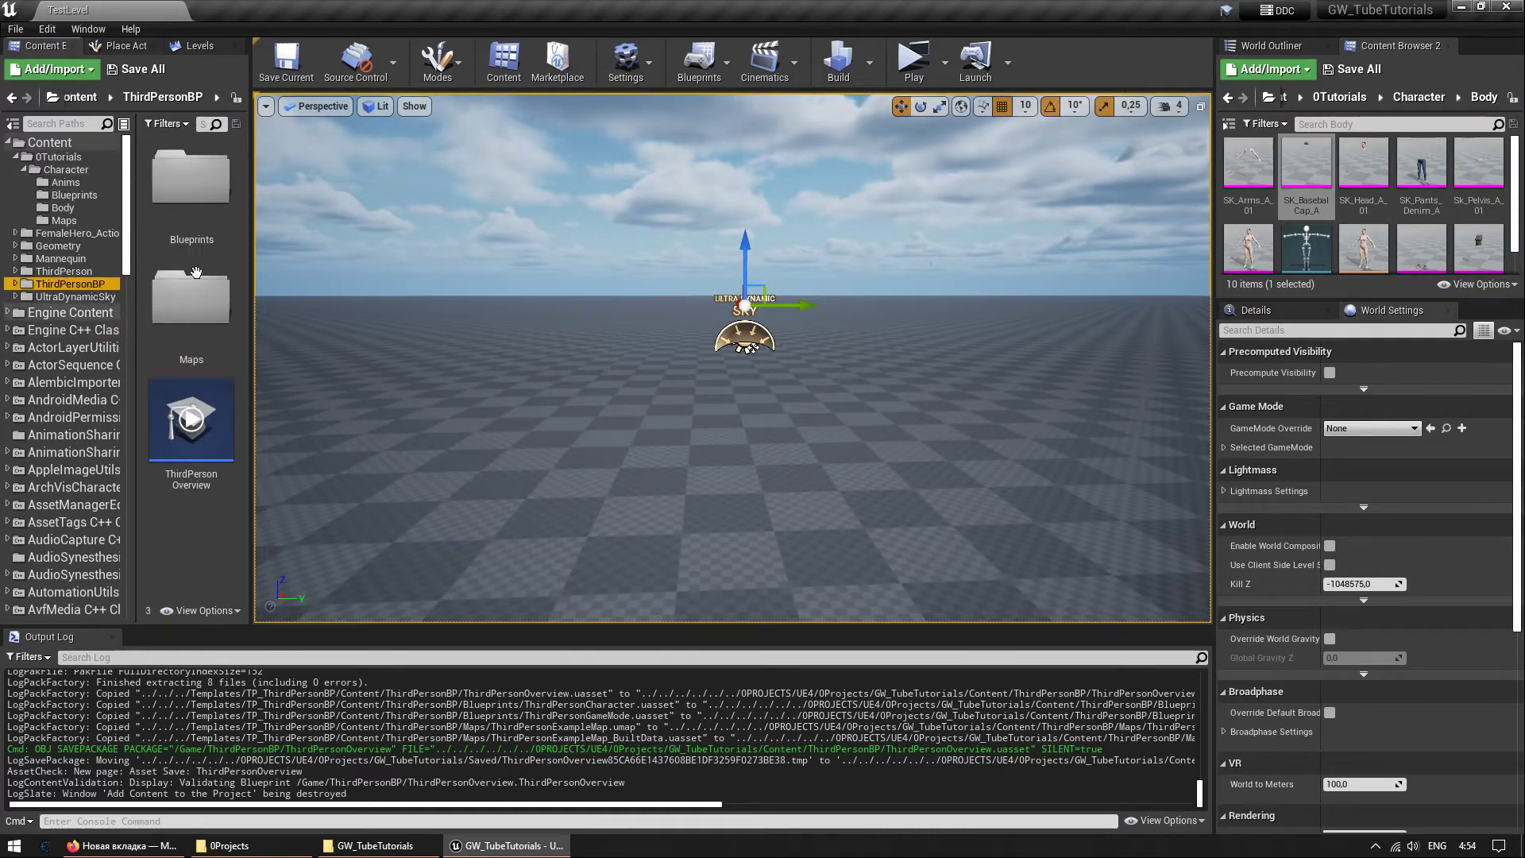
double_click(193, 185)
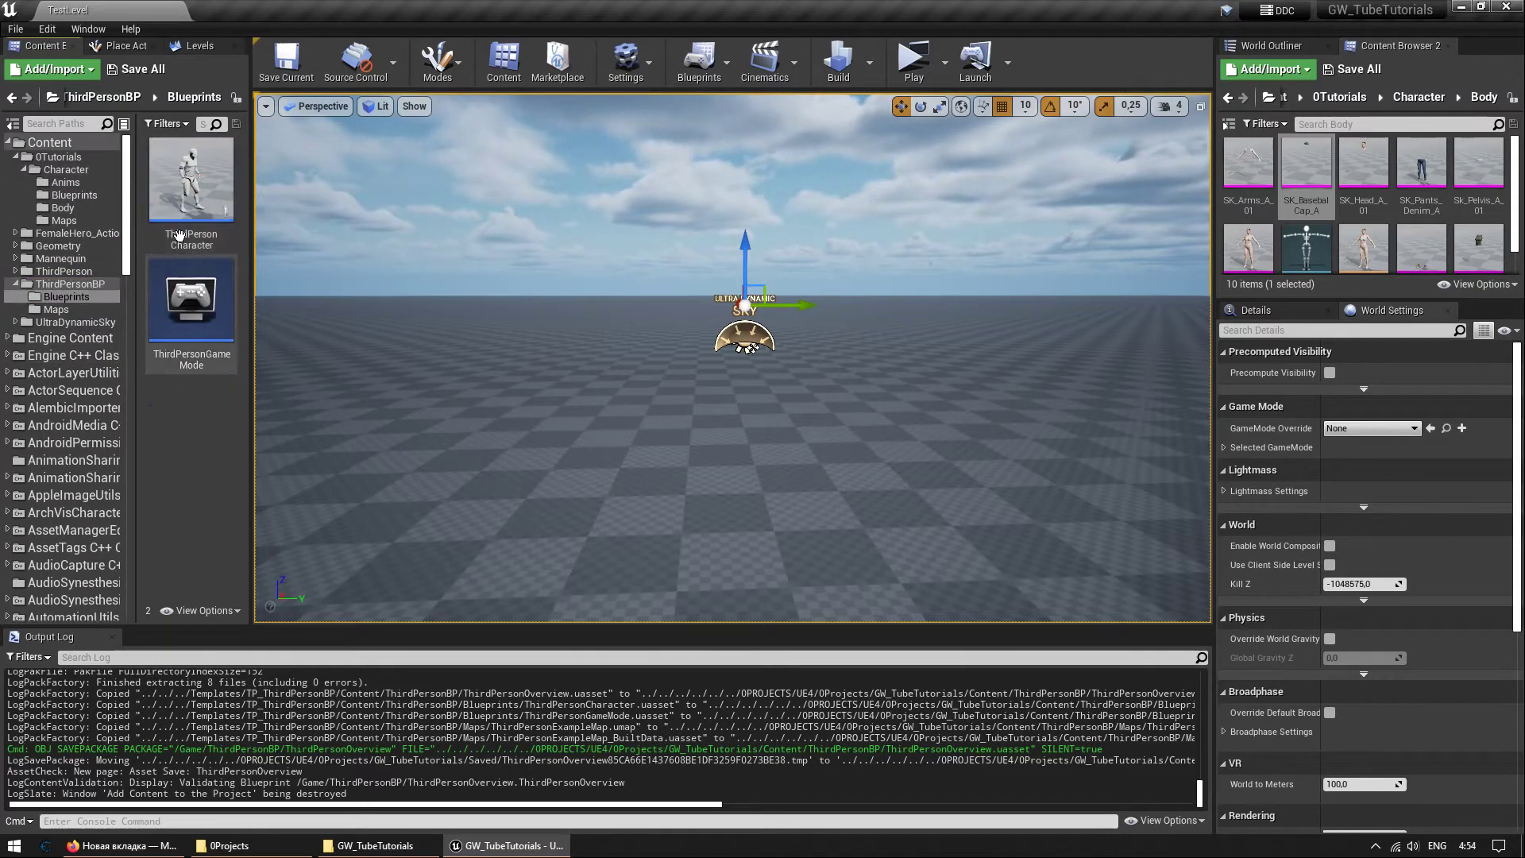
left_click(185, 286, "ctrl")
left_click_drag(185, 286, 89, 196)
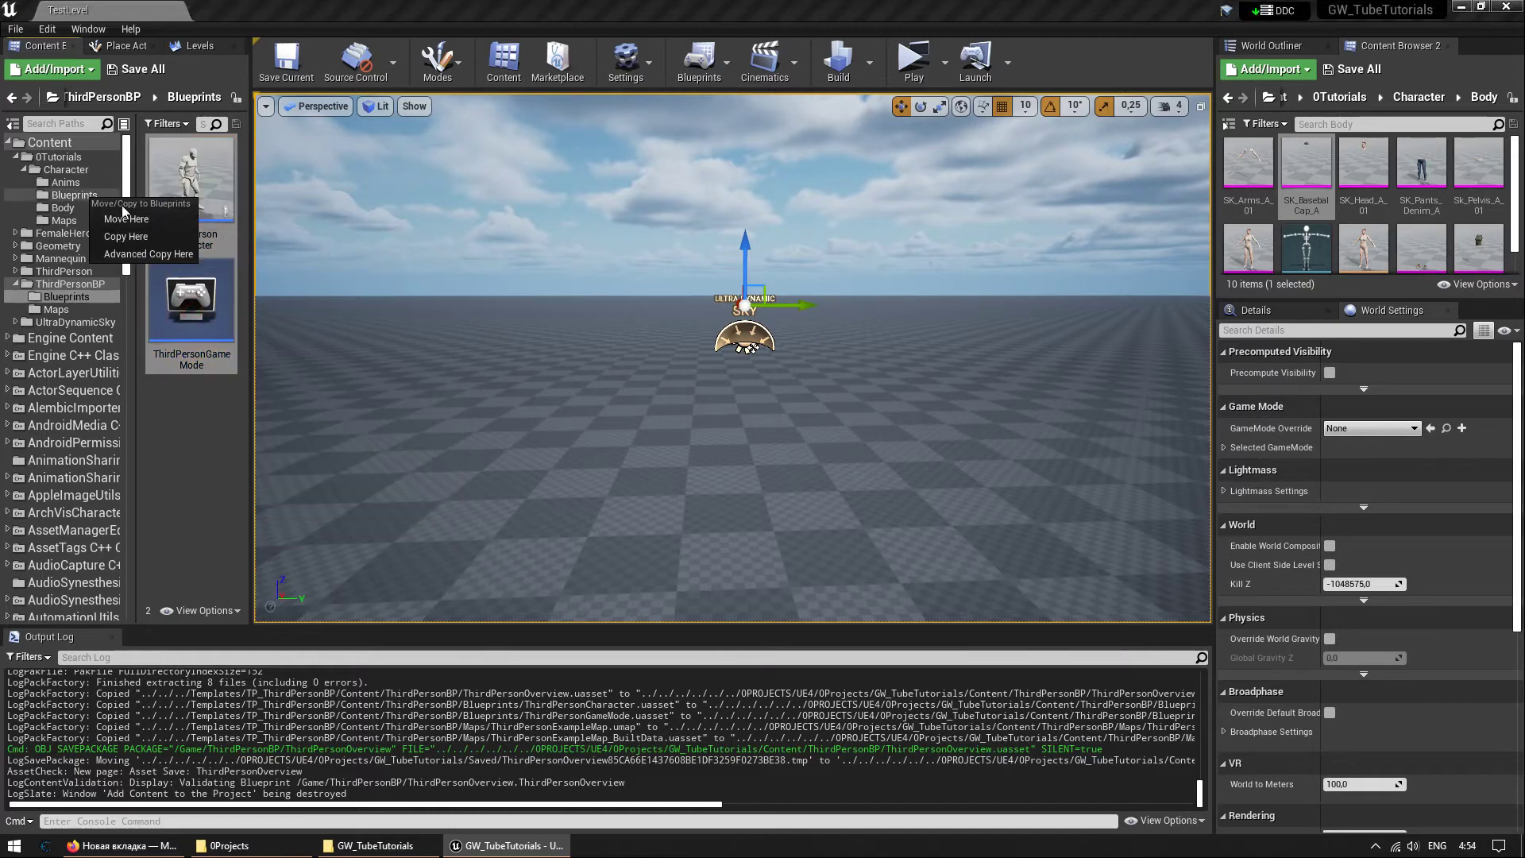
left_click(116, 230)
left_click(74, 195)
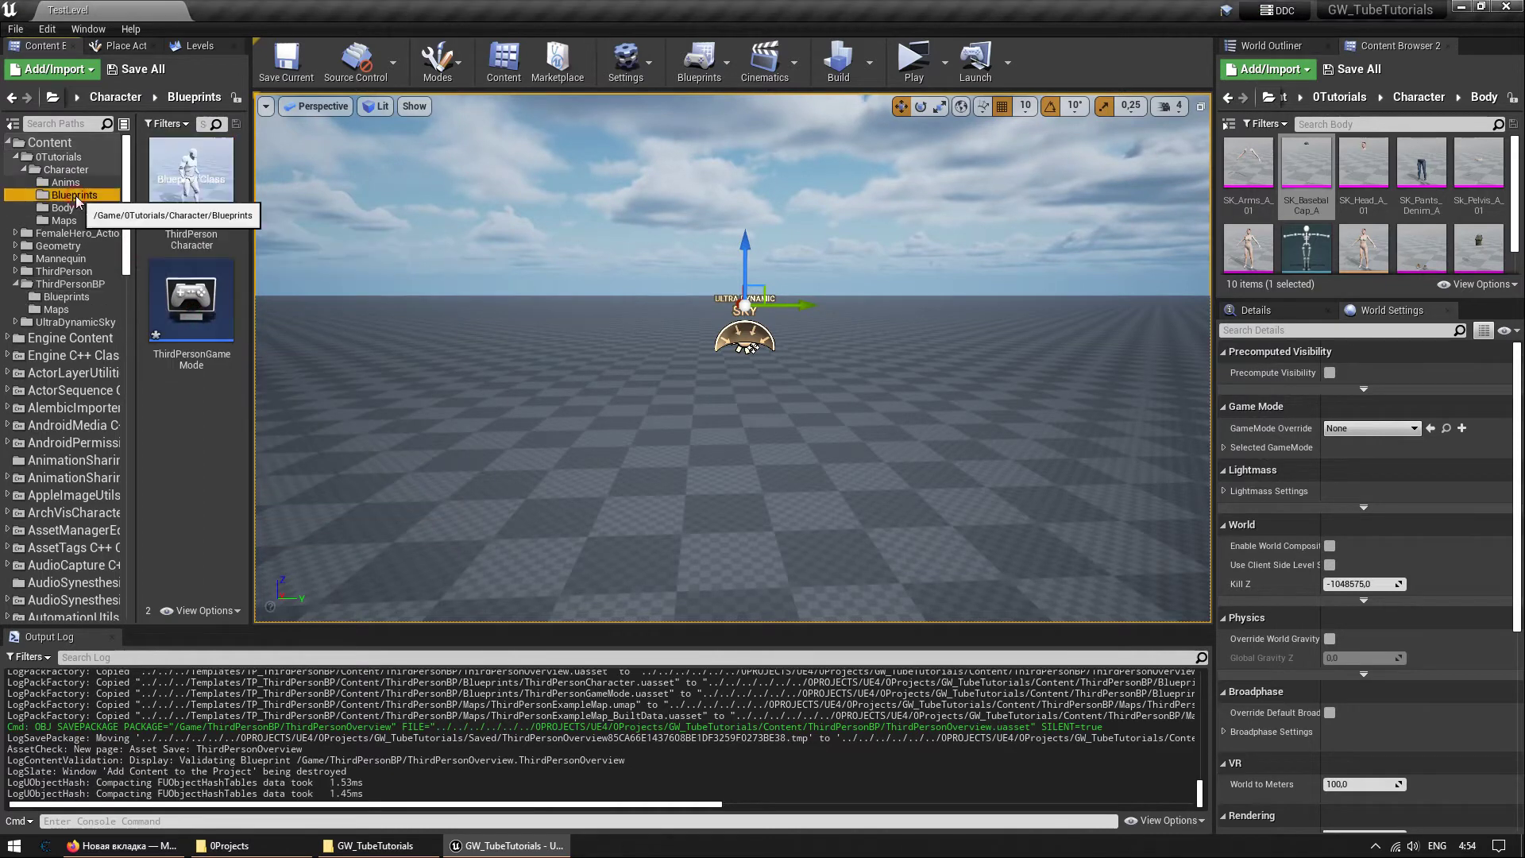
Rename the blueprints to GW_TPC and GW_GameMode_TPC, then open the game mode.
left_click(191, 199)
key("F2")
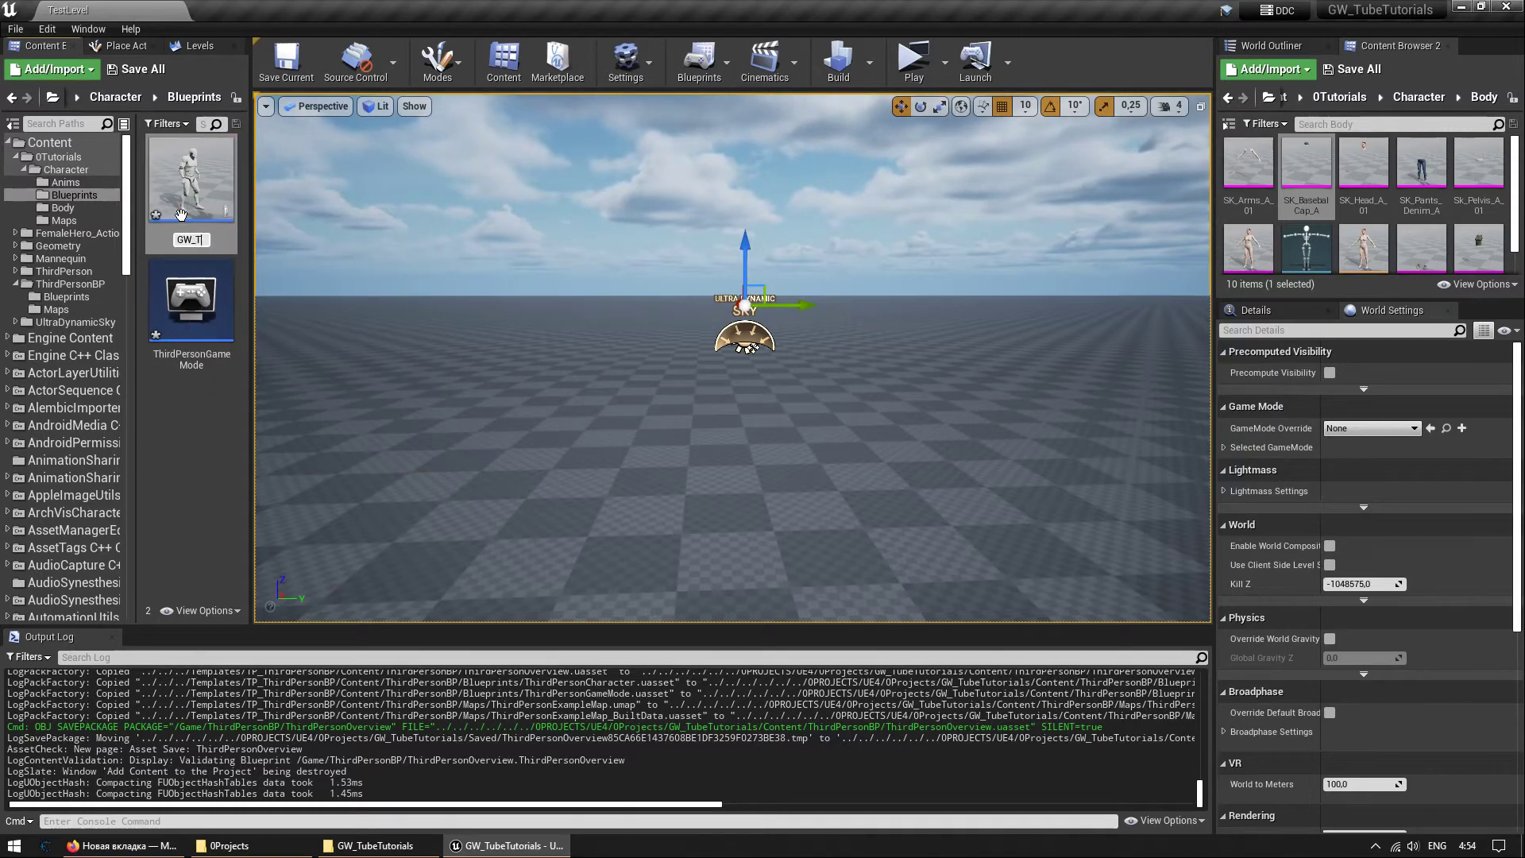
type("GW_TPC")
key("Return")
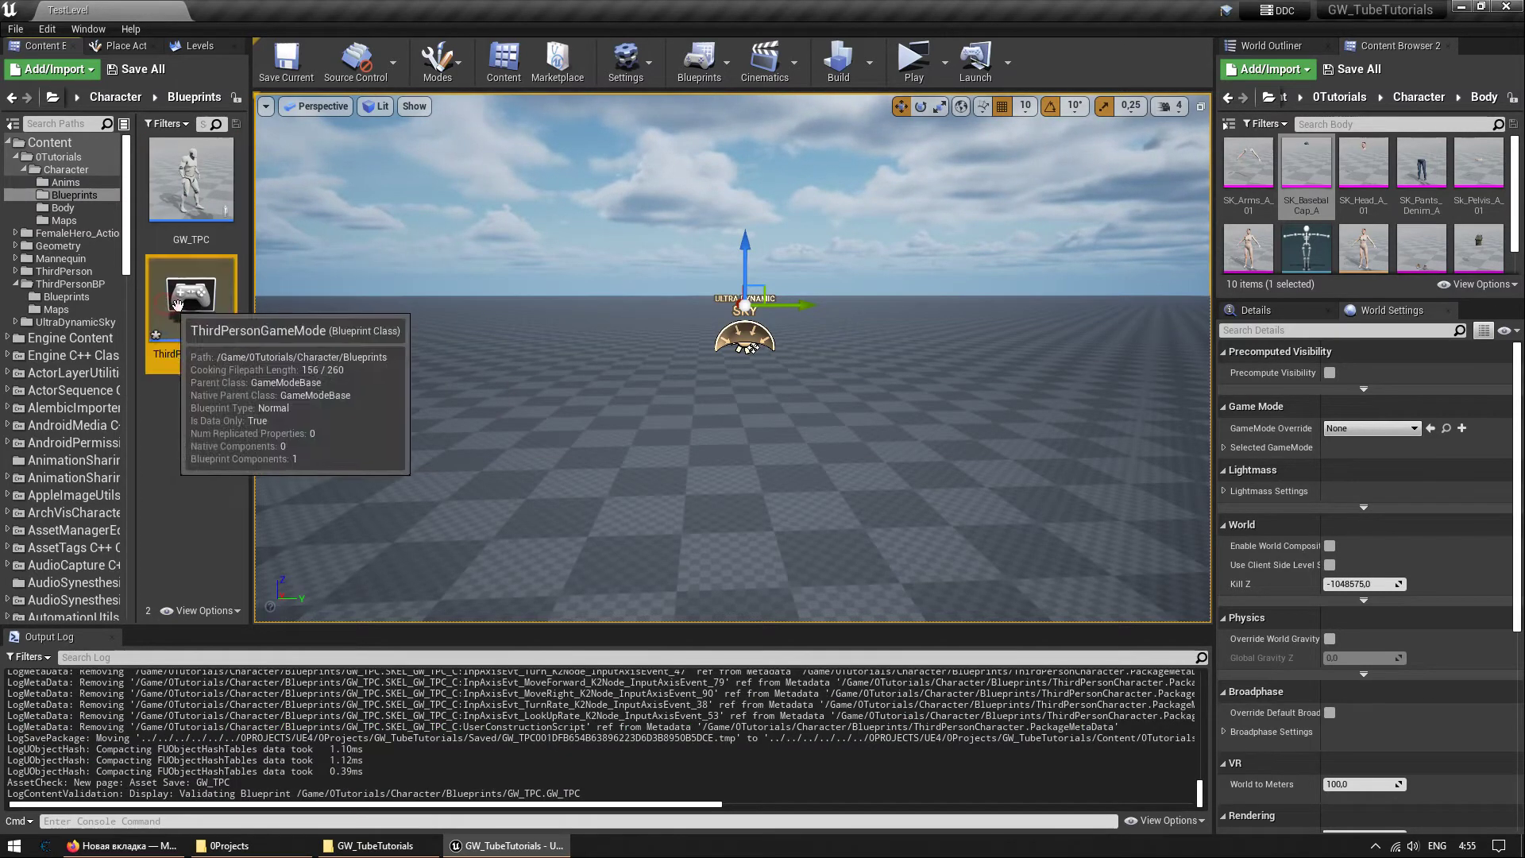
left_click(178, 307)
key("F2")
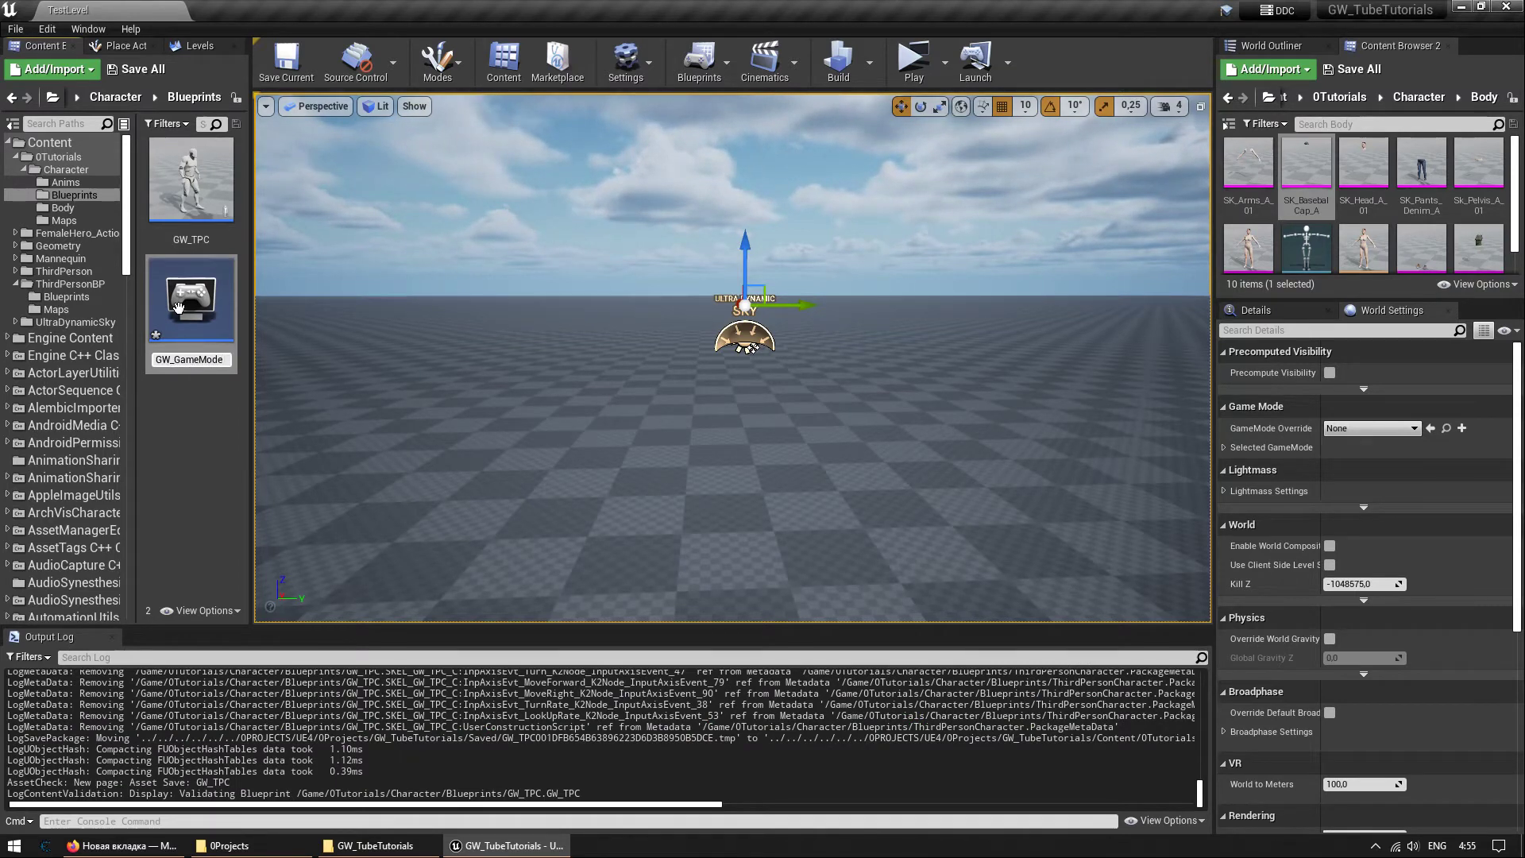
key("Return")
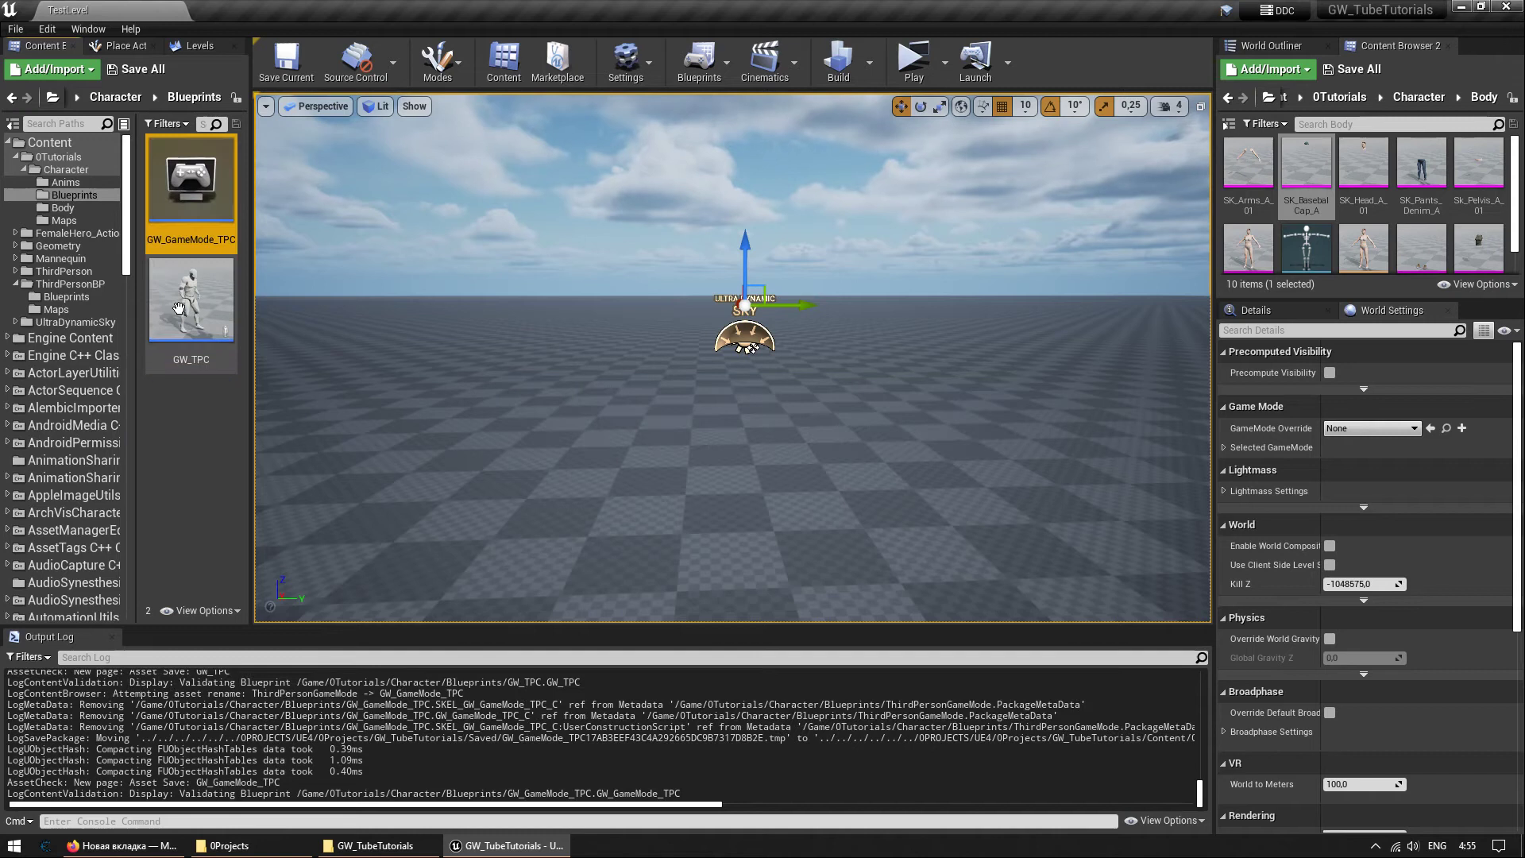
double_click(199, 197)
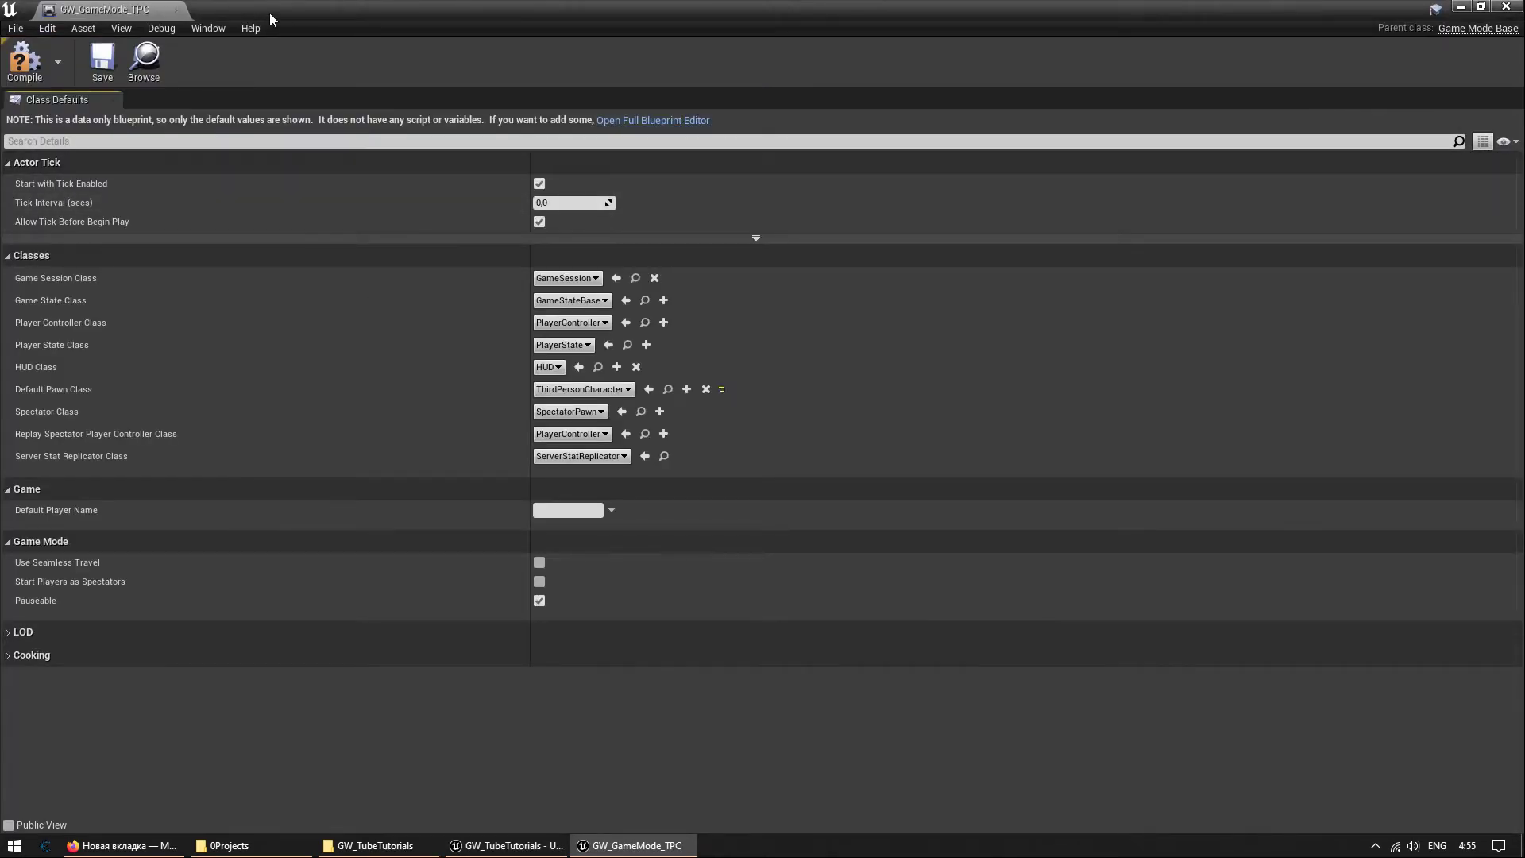
Assign GW_TPC as GW_GameMode_TPC's Default Pawn Class, compile, save and close.
double_click(270, 20)
left_click_drag(346, 37, 824, 62)
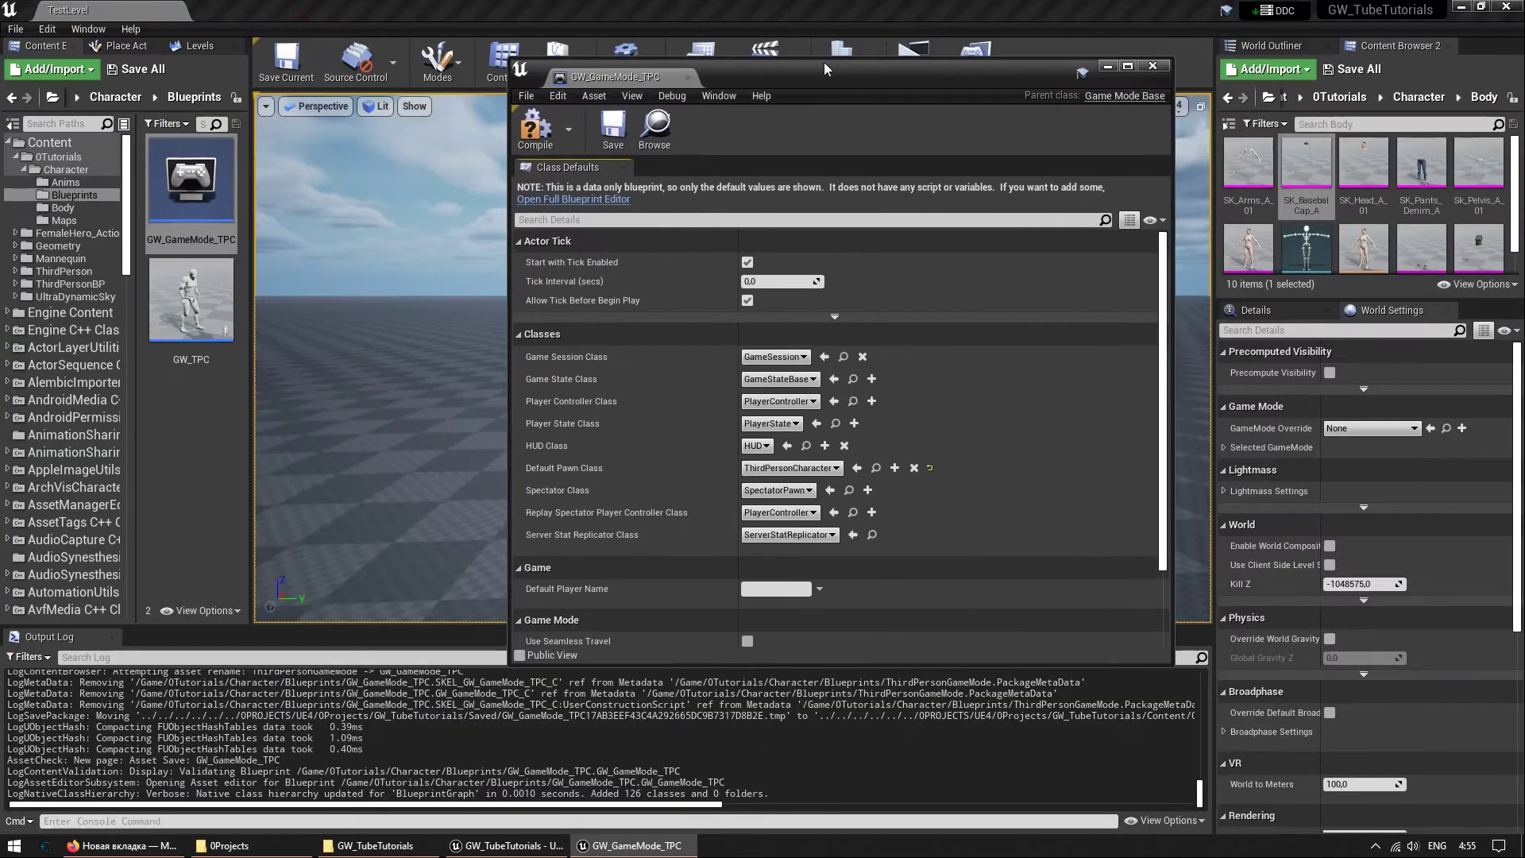
left_click(177, 308)
left_click_drag(177, 309, 862, 468)
left_click(536, 128)
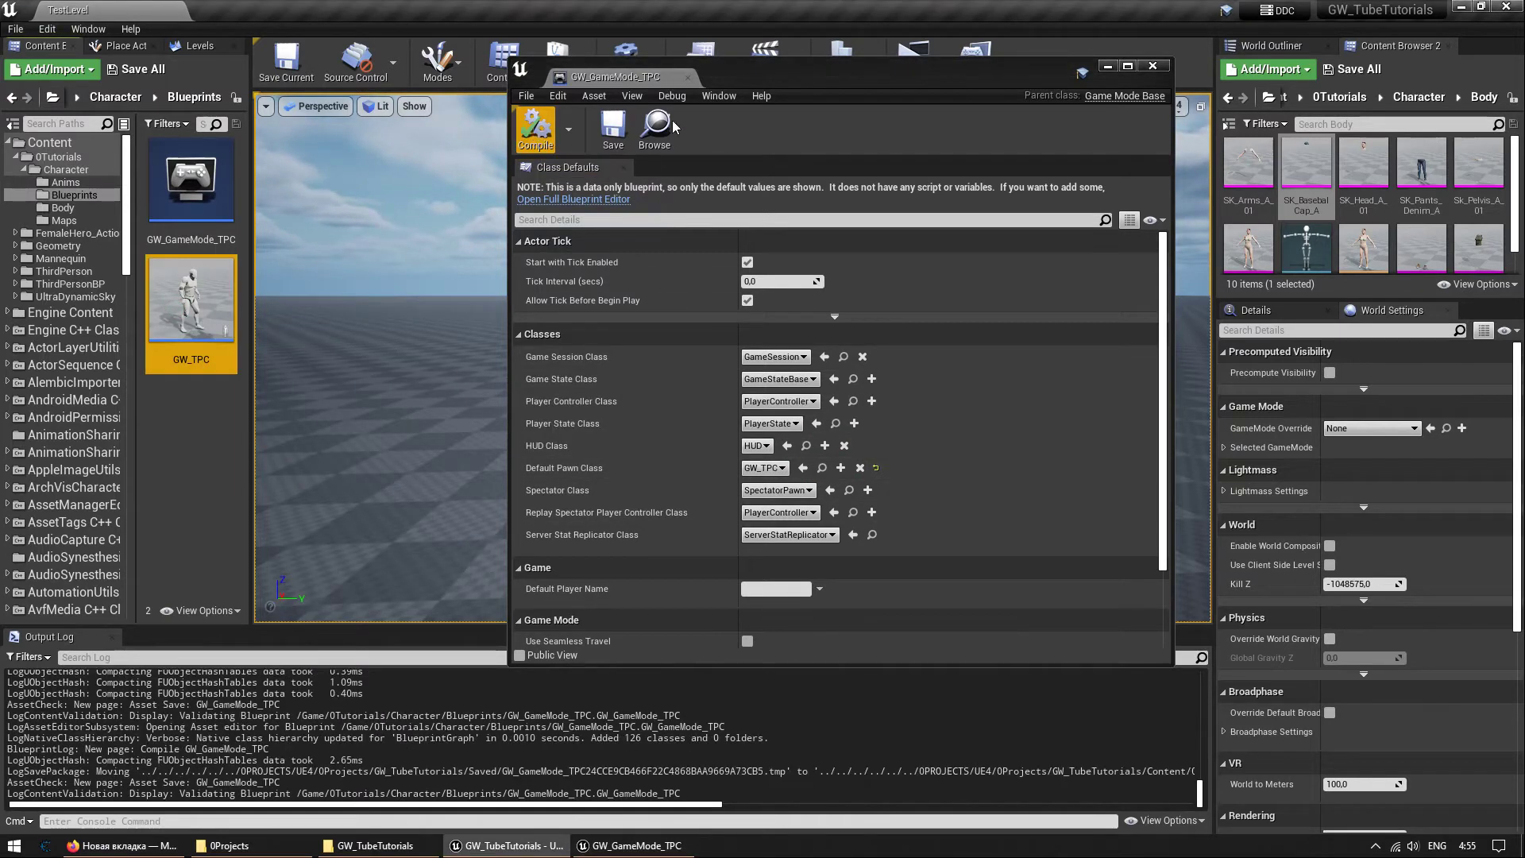
left_click(688, 78)
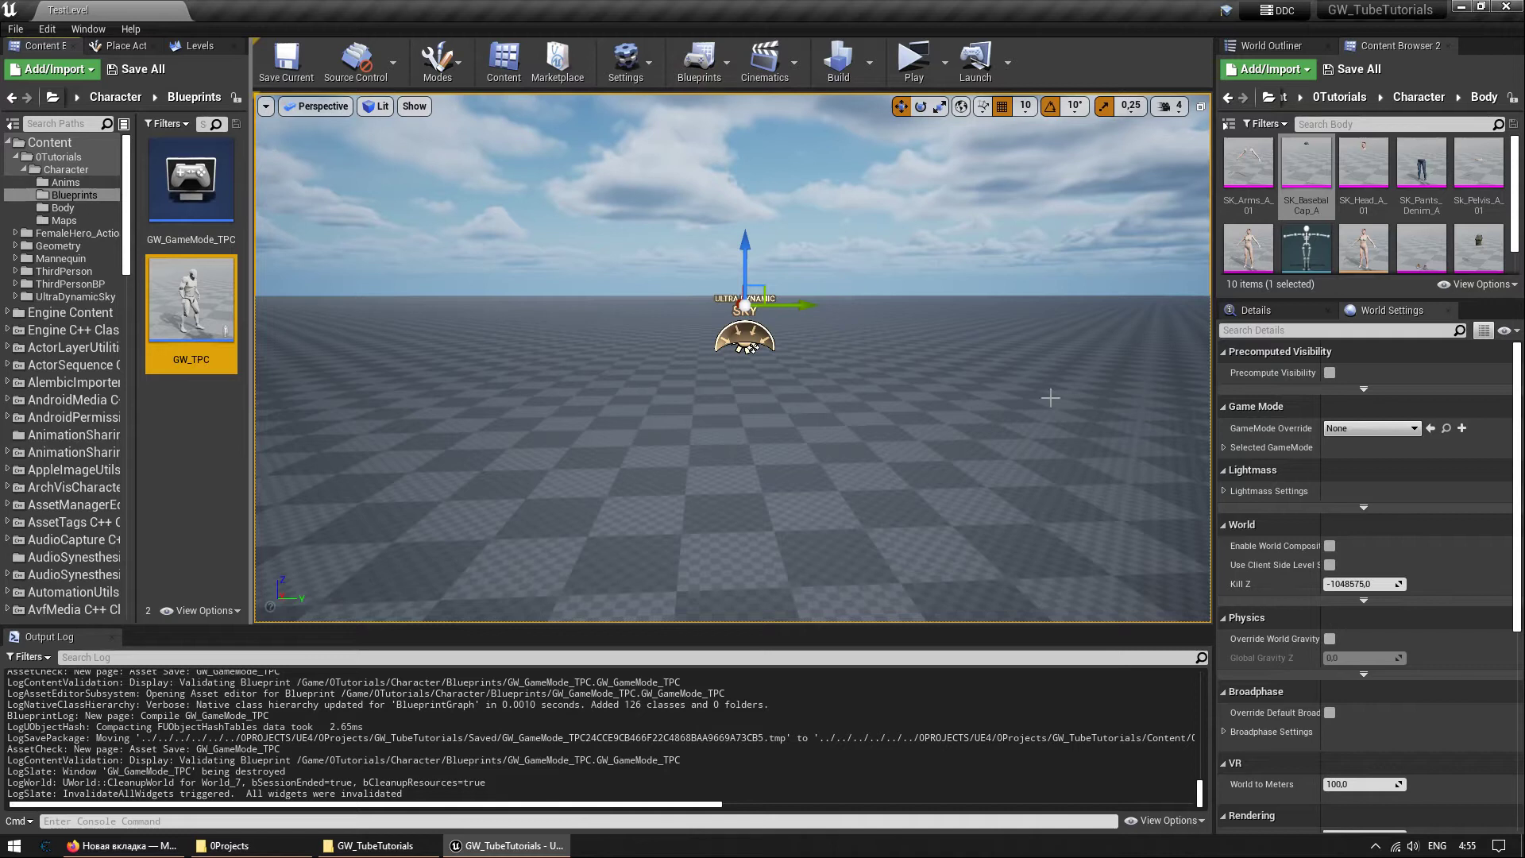
Set TestLevel's GameMode Override to GW_GameMode_TPC and save the level.
left_click(1366, 431)
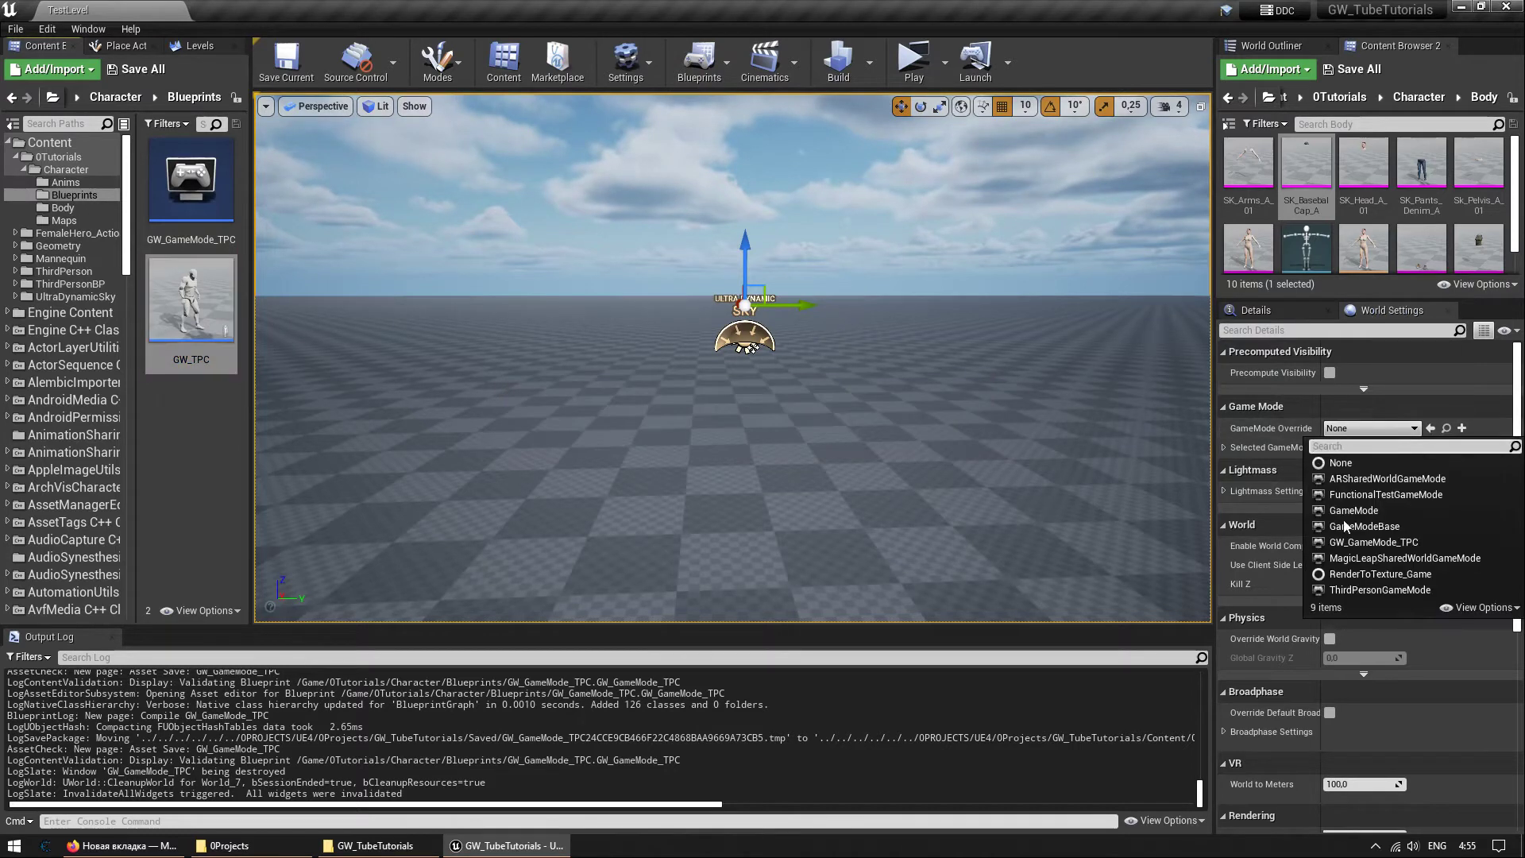
left_click(1354, 483)
left_click(288, 60)
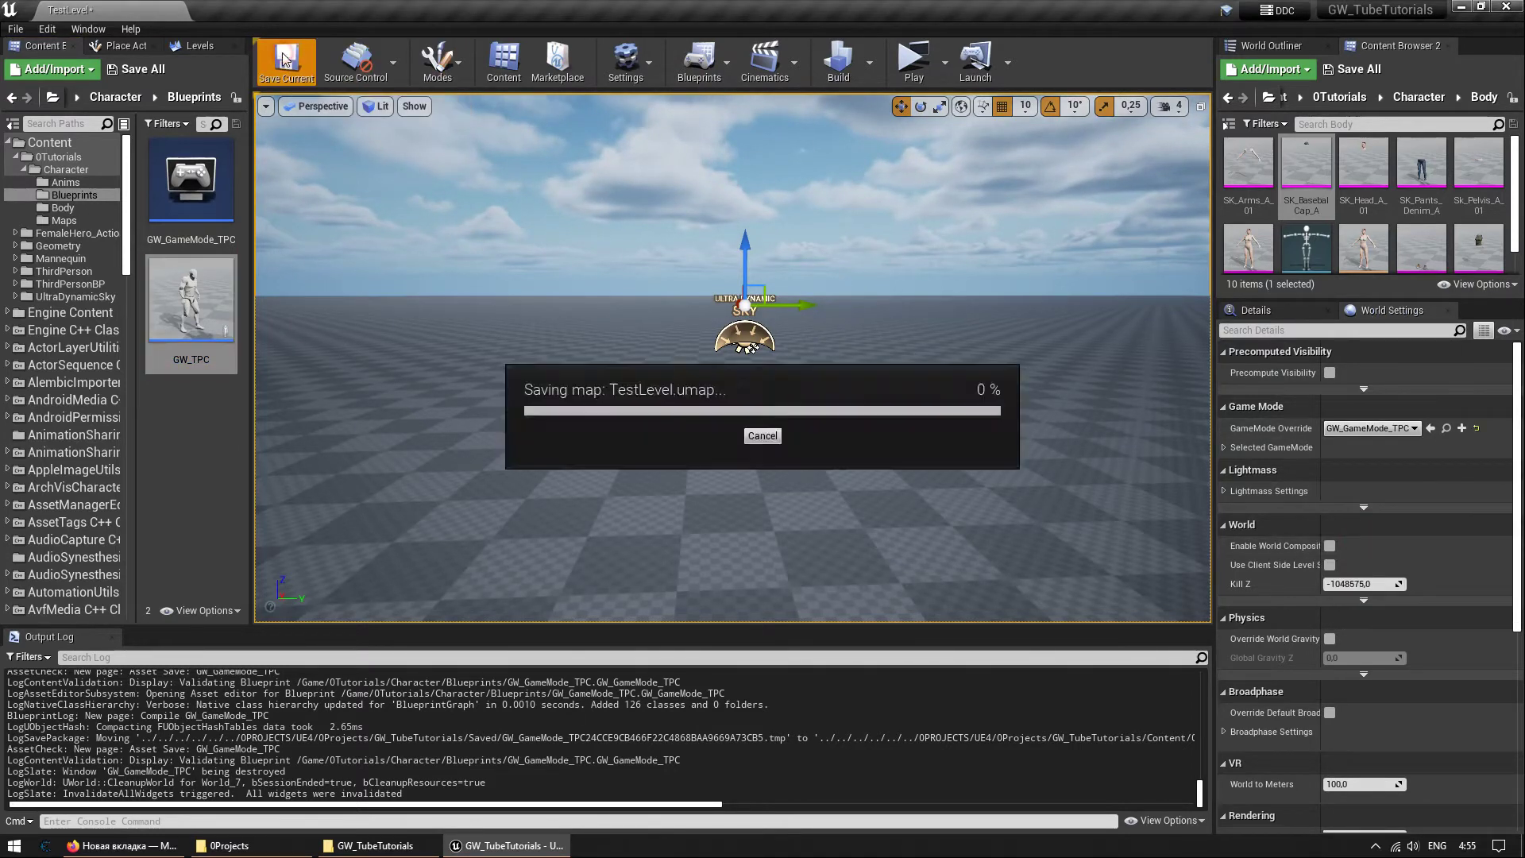
Test-play the level in standalone, running and jumping the character with W, S and Space.
left_click(914, 59)
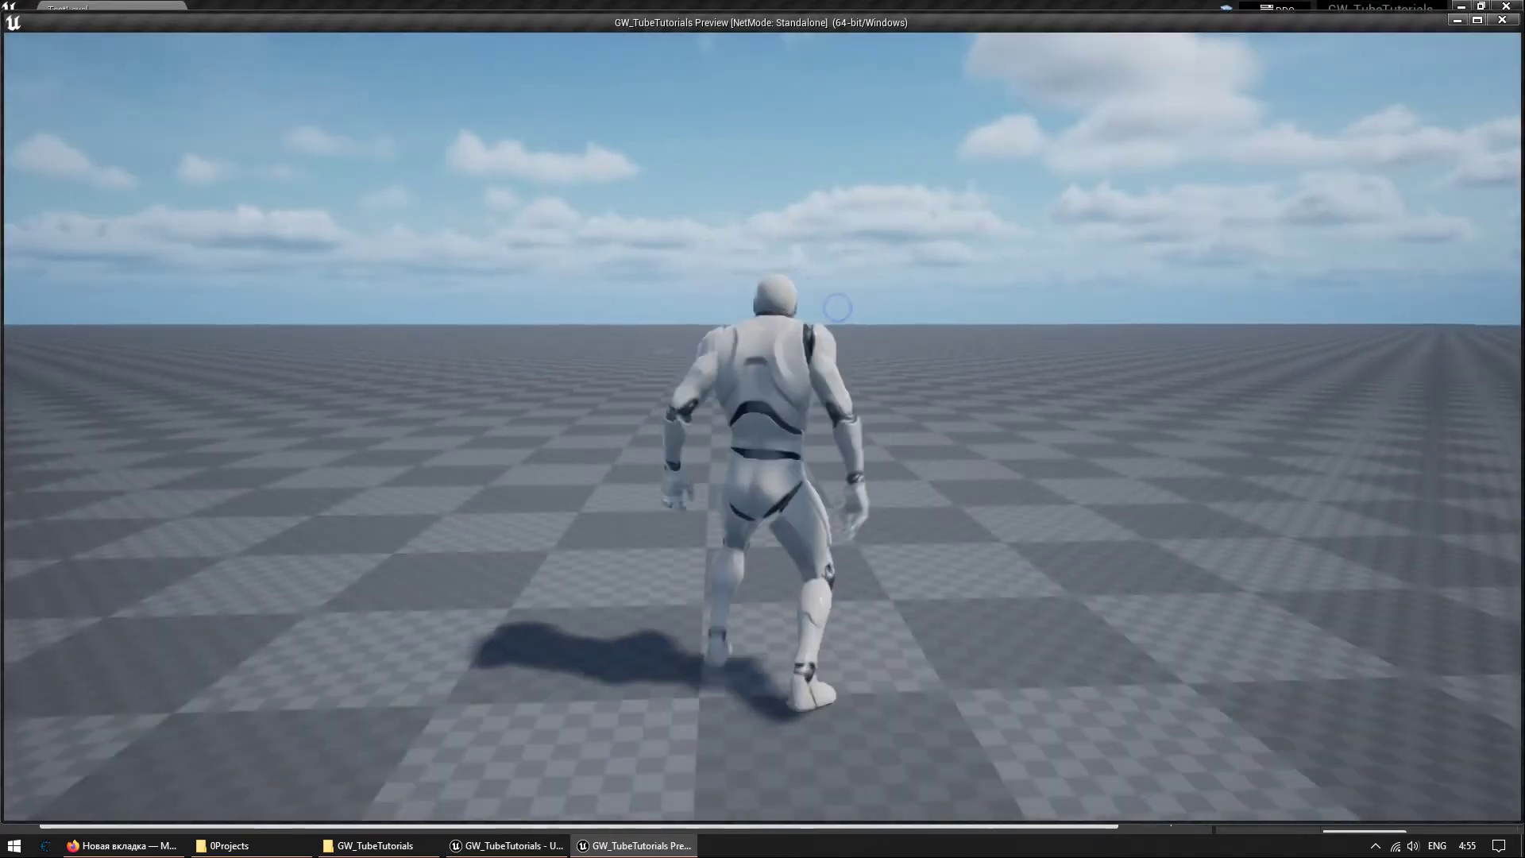
key("w")
key("space")
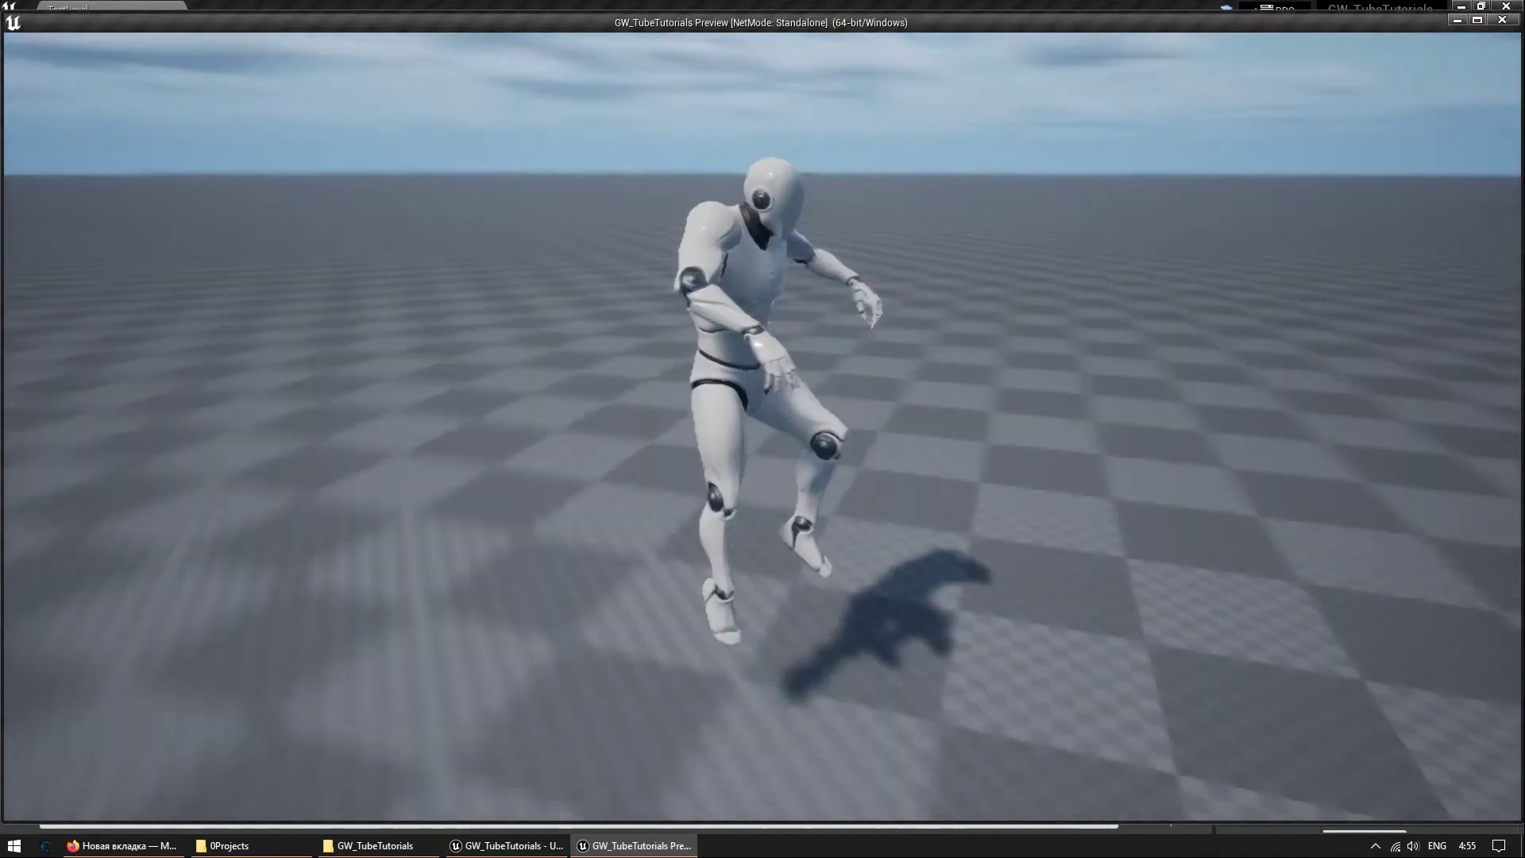
key("s")
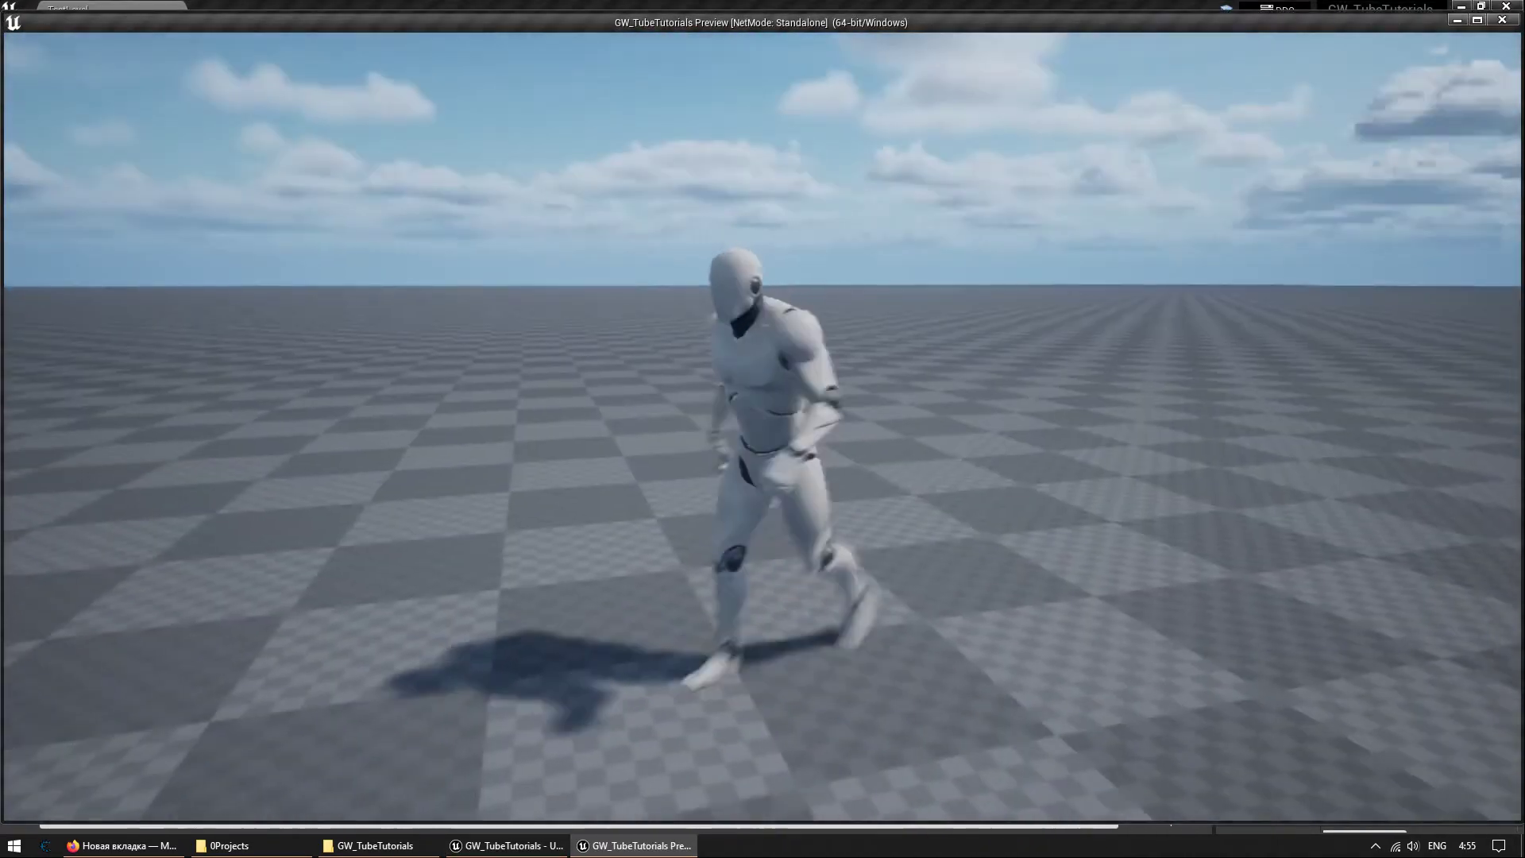
key("w")
key("Escape")
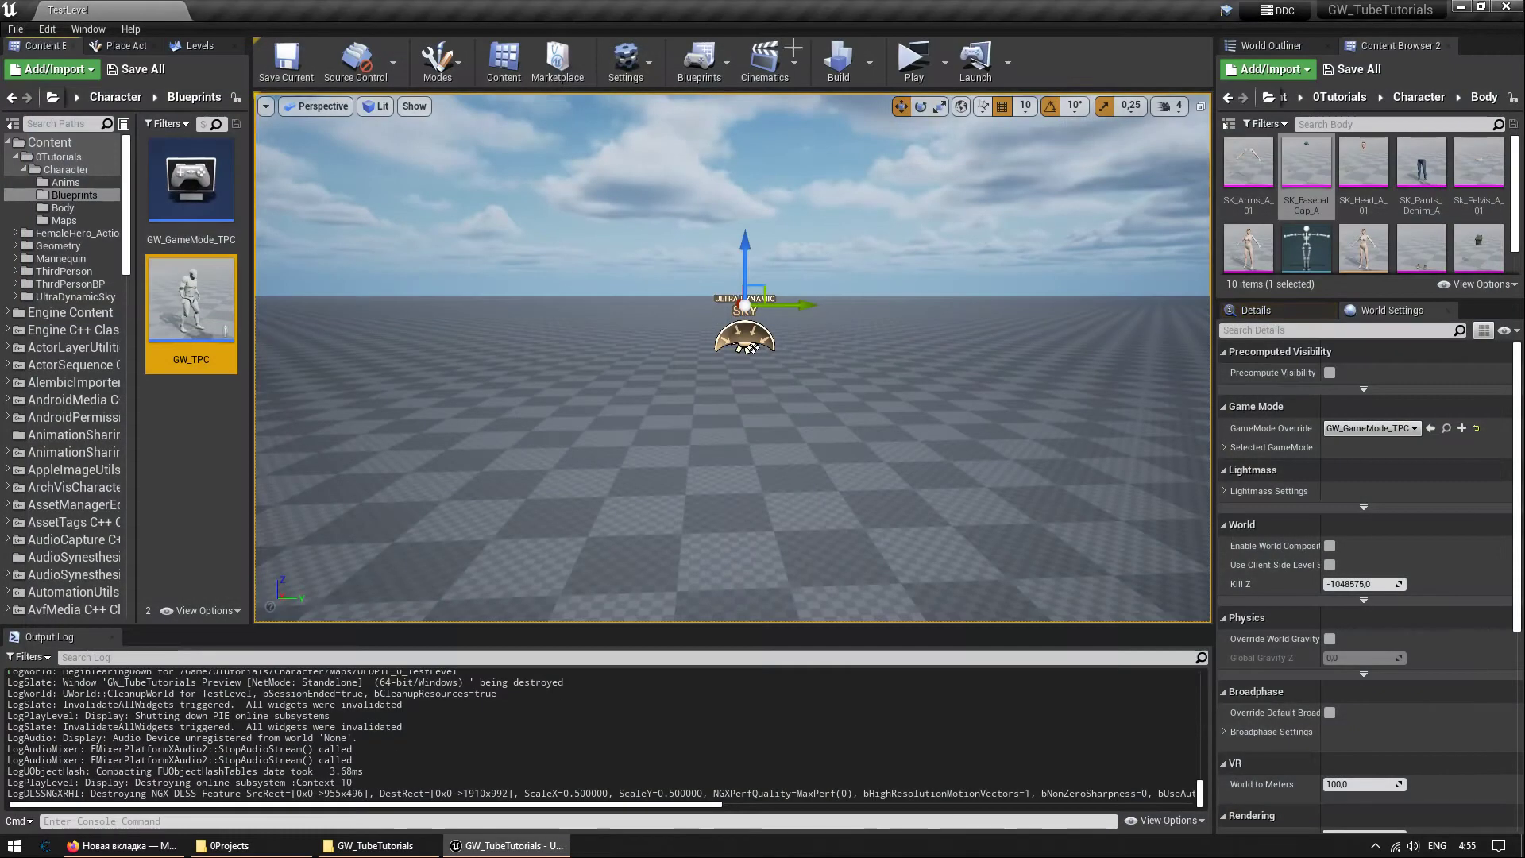
Open Mannequin/Animations to view ThirdPerson_AnimBP's retarget options, then select SK_SkinBody_A_Skeleton in Body.
left_click(60, 258)
double_click(187, 181)
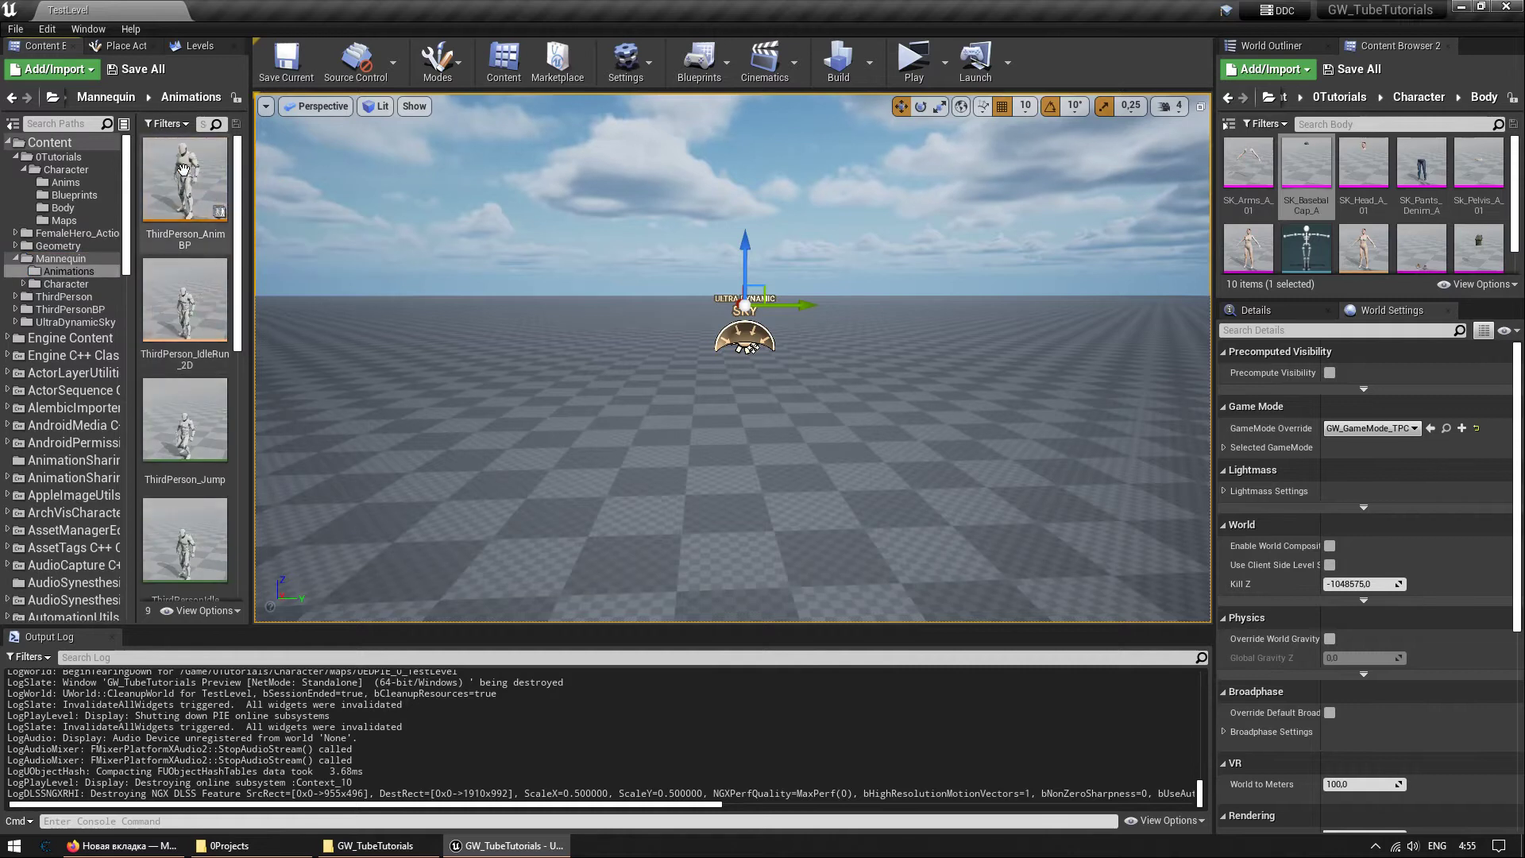
right_click(179, 180)
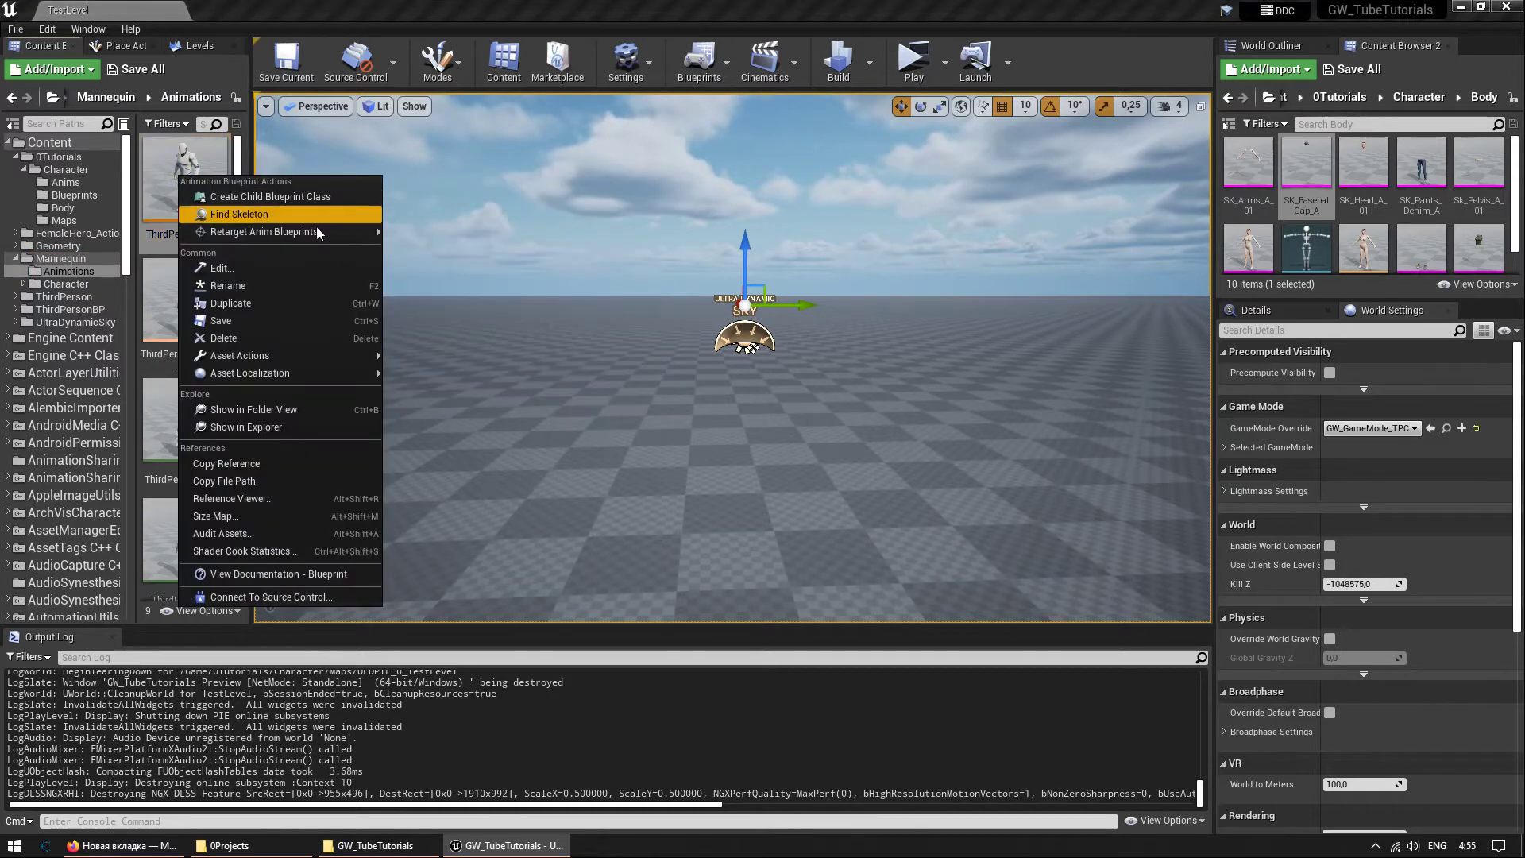
mouse_move(318, 230)
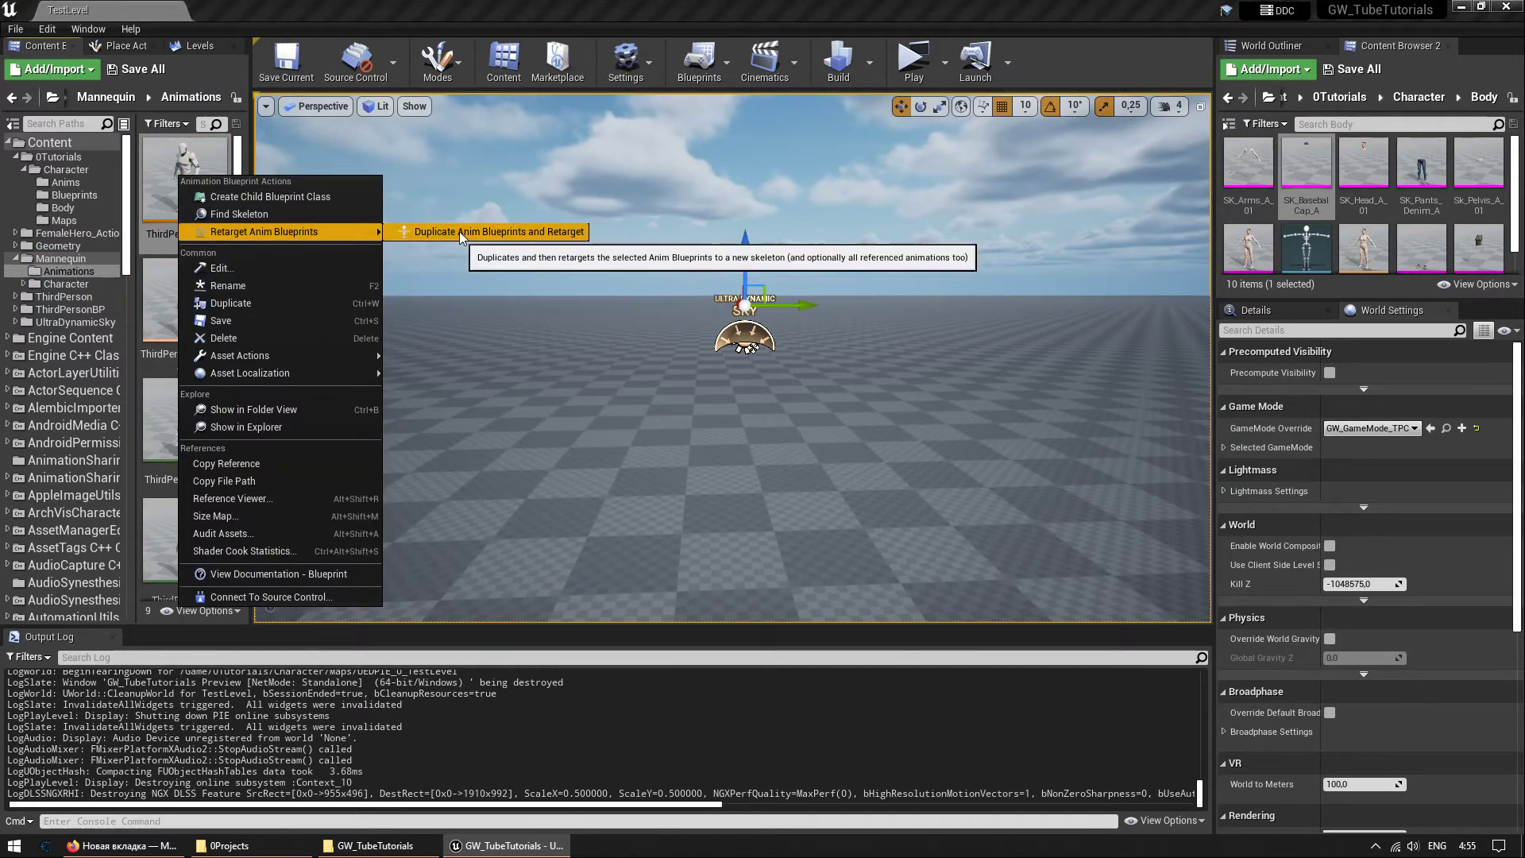
left_click(1307, 246)
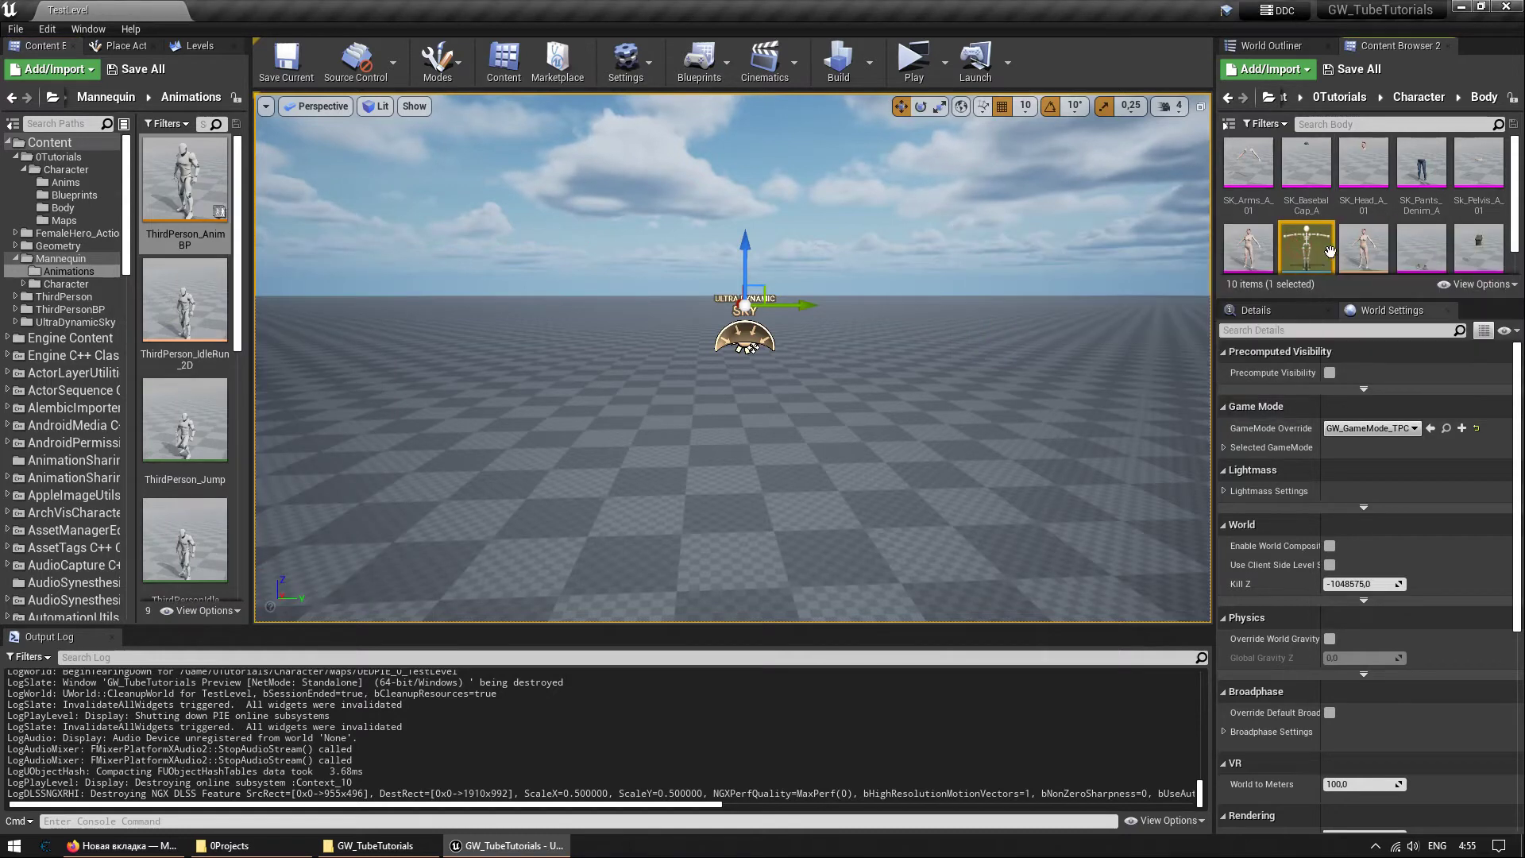
scroll(1332, 252, "down", 1)
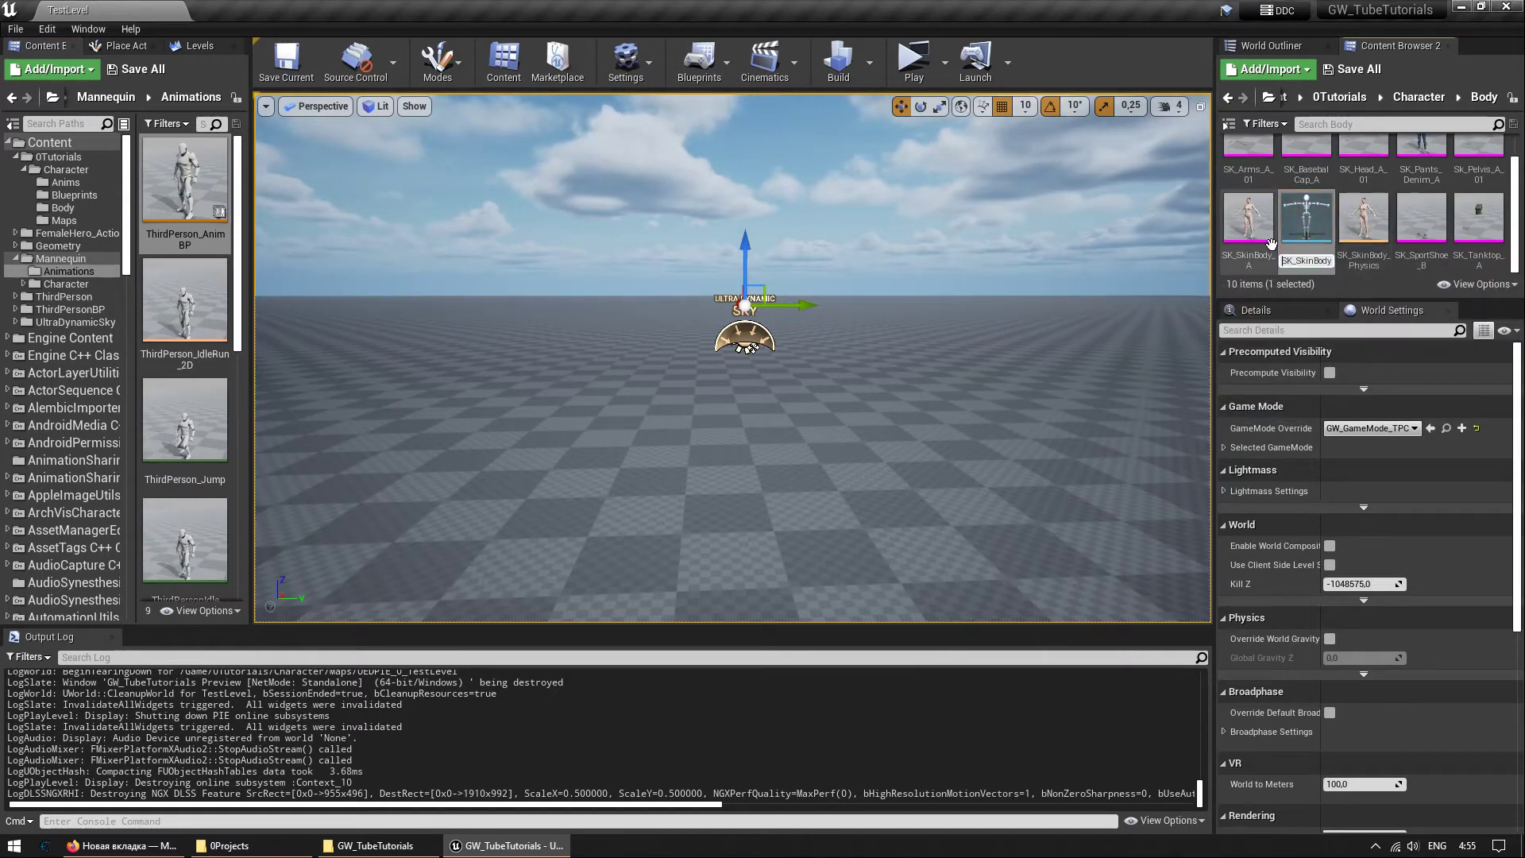
Rename the skeleton GW_SK_SkinBody_A_Skeleton and the physics asset GW_SK_SkinBody_Physics.
key("Return")
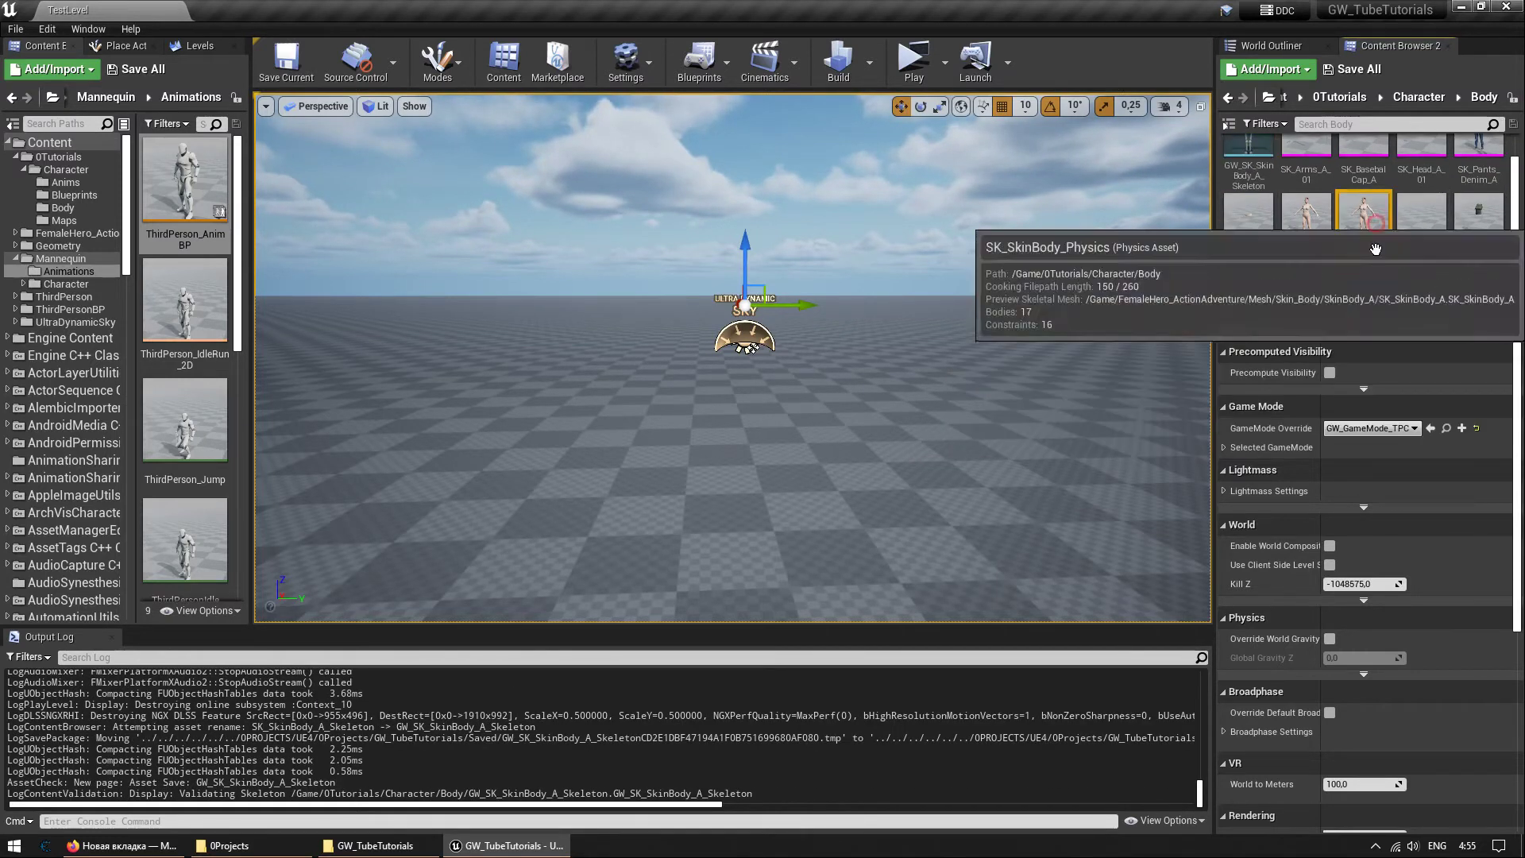
left_click(1363, 219)
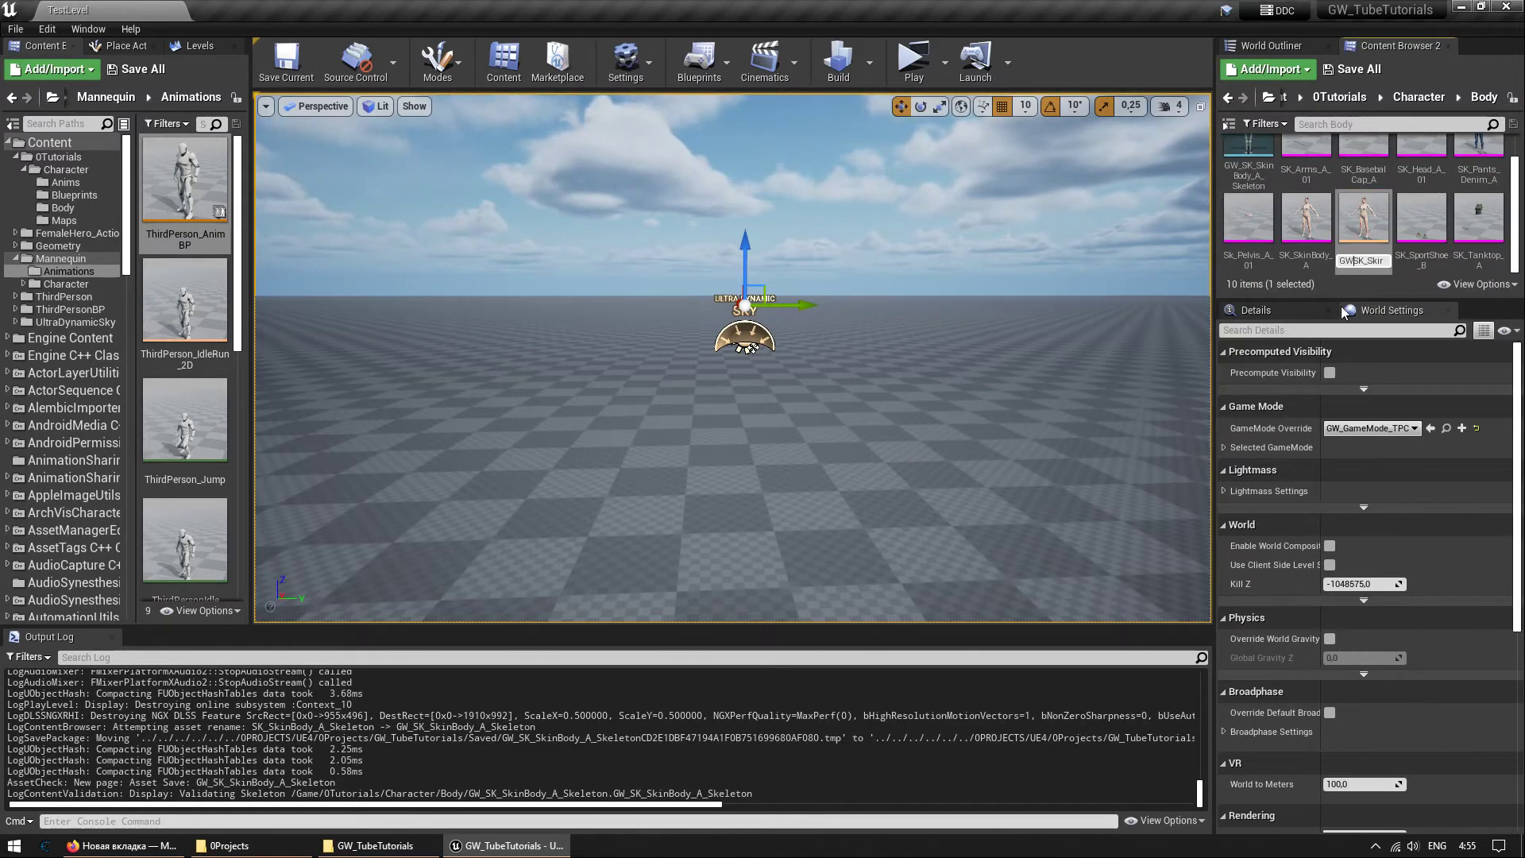
type("_")
key("Return")
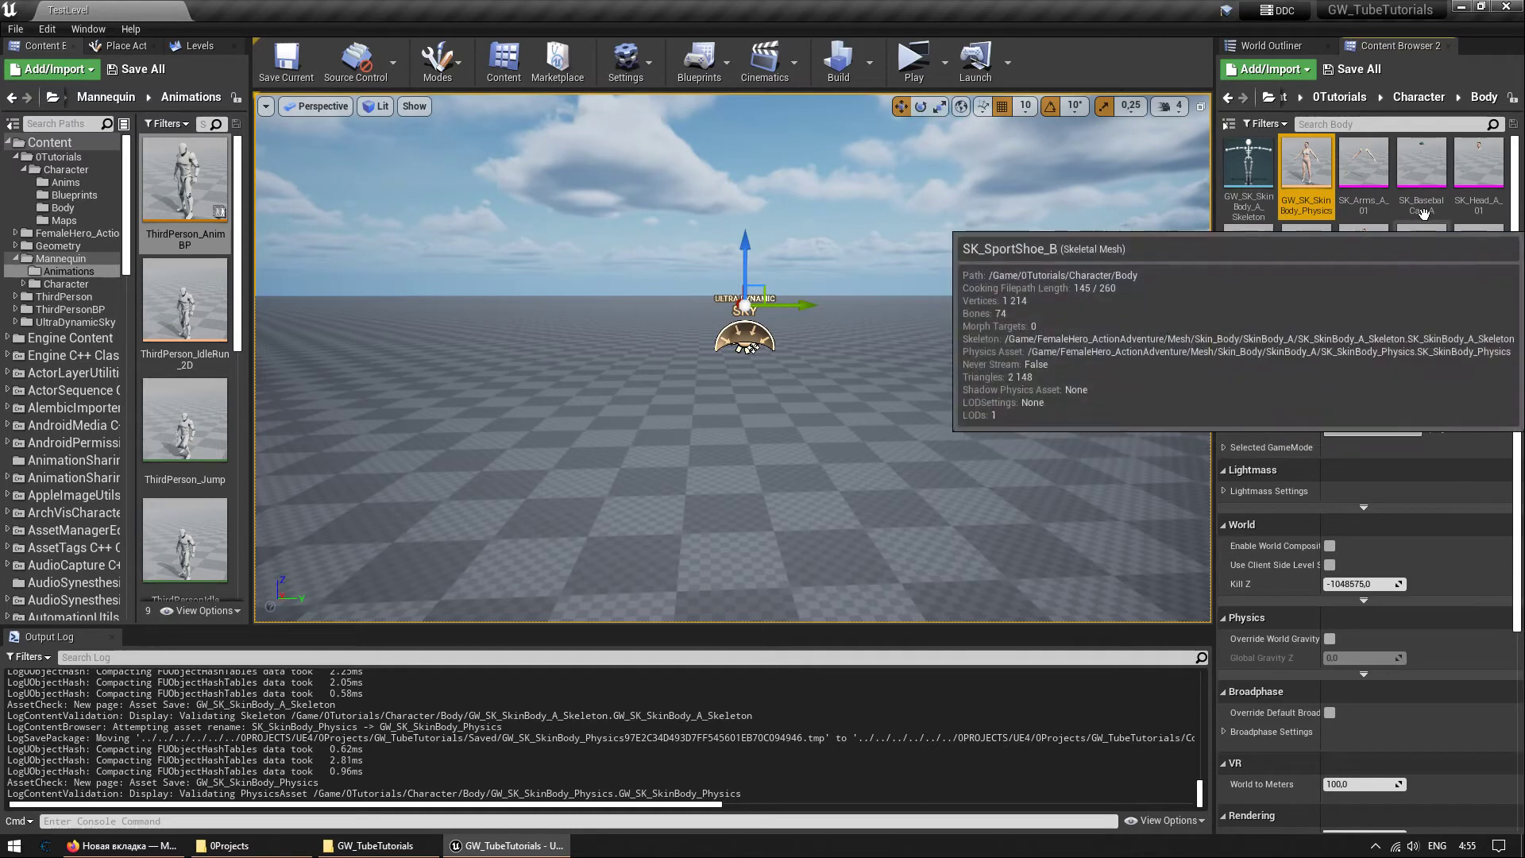
scroll(1350, 214, "down", 1)
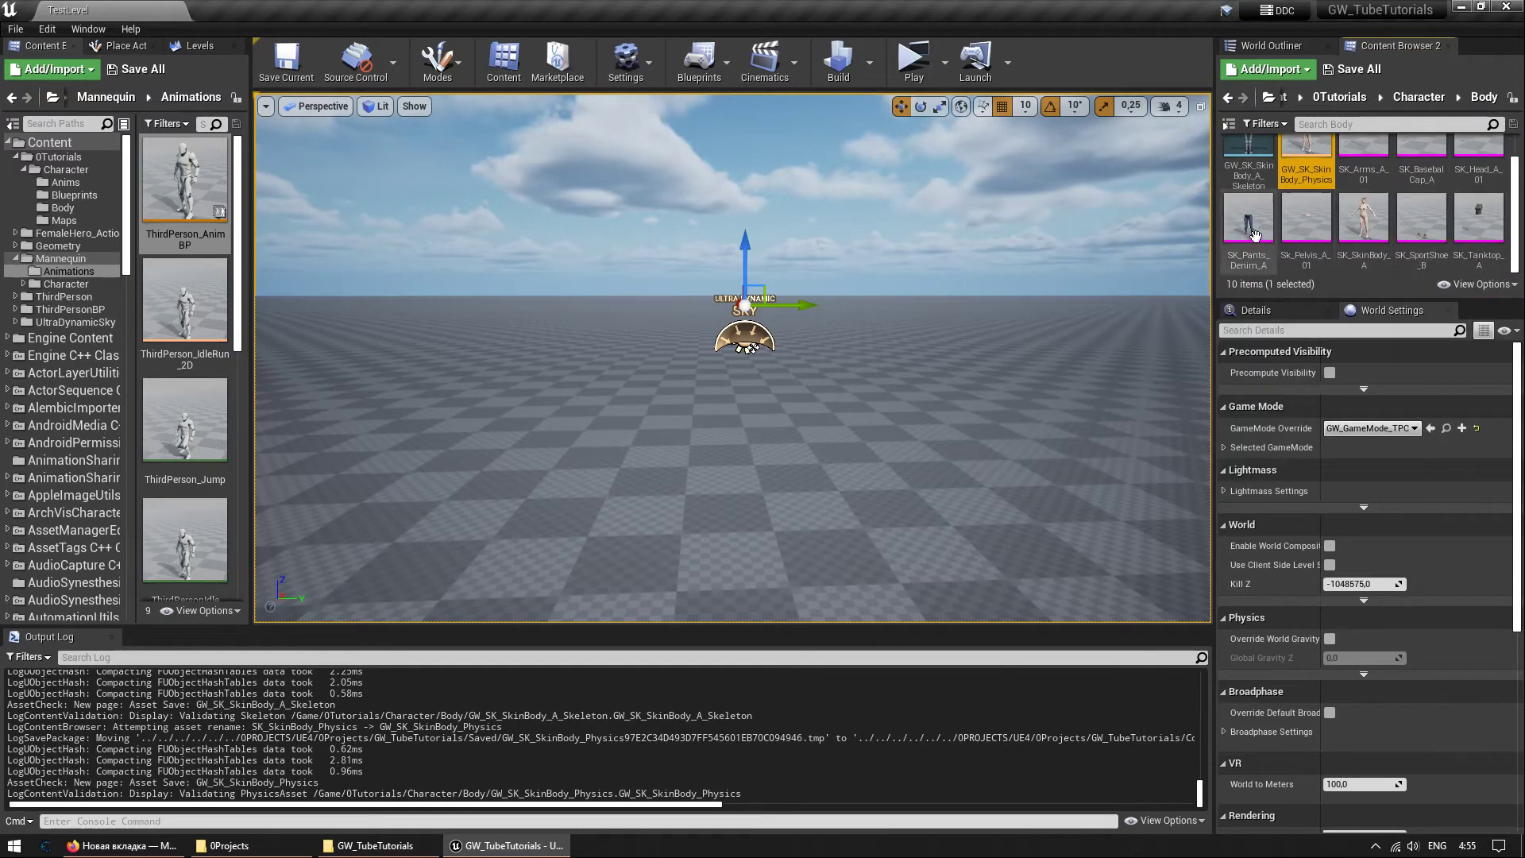
scroll(1350, 215, "up", 1)
left_click(1364, 163)
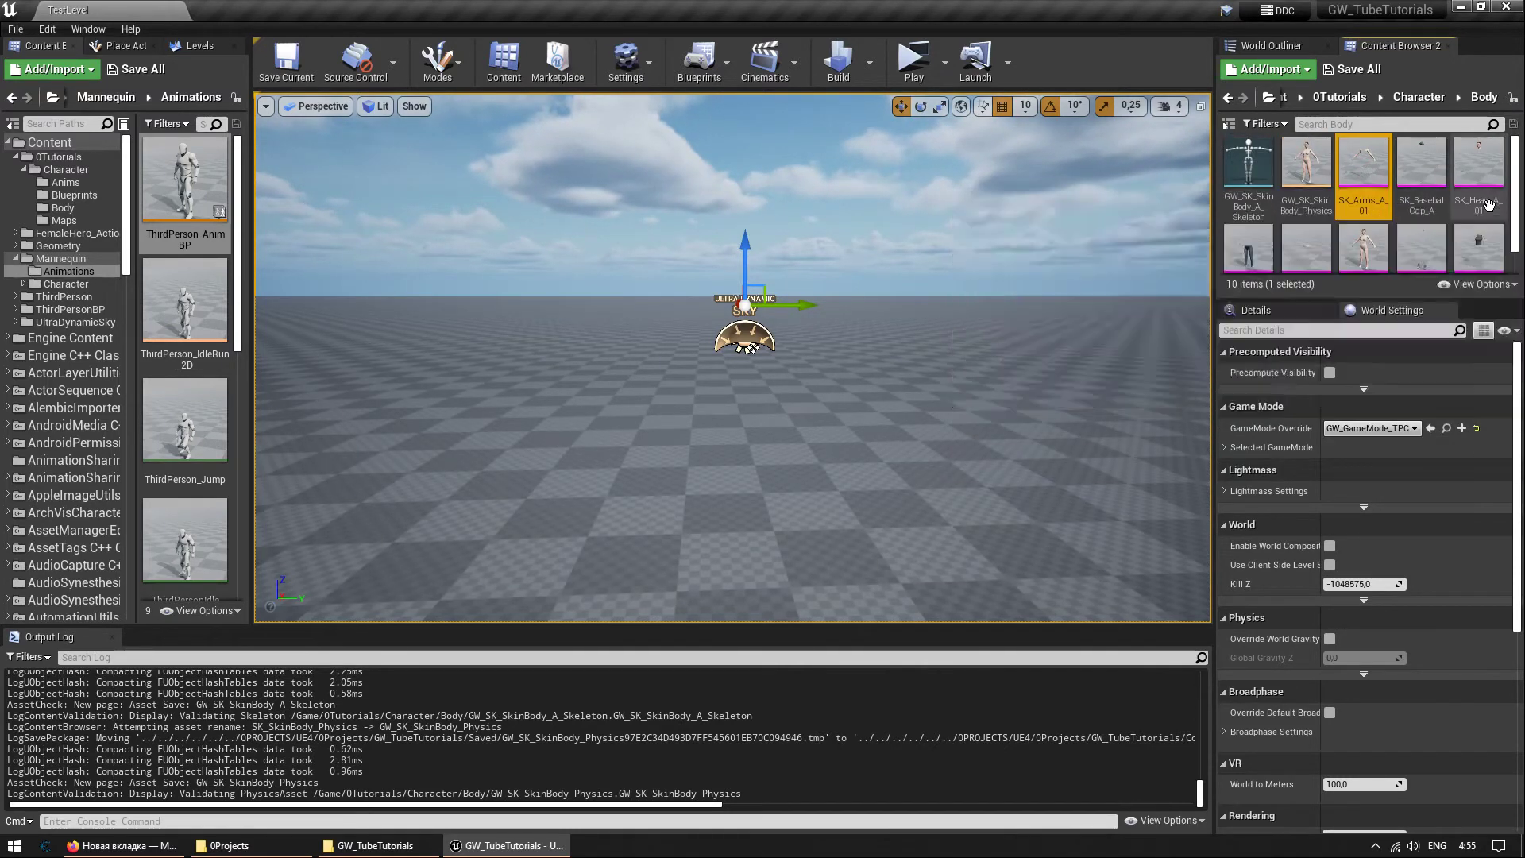